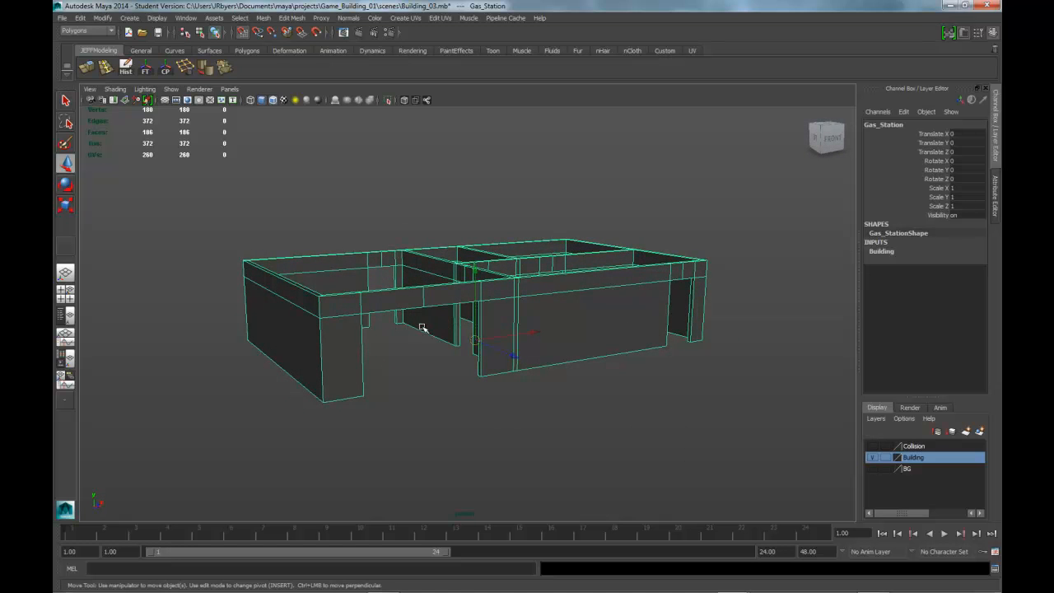
- Save the gas station scene under the new file name Building_04.mb in the project's scenes folder
alt+drag(532, 323, 607, 341)
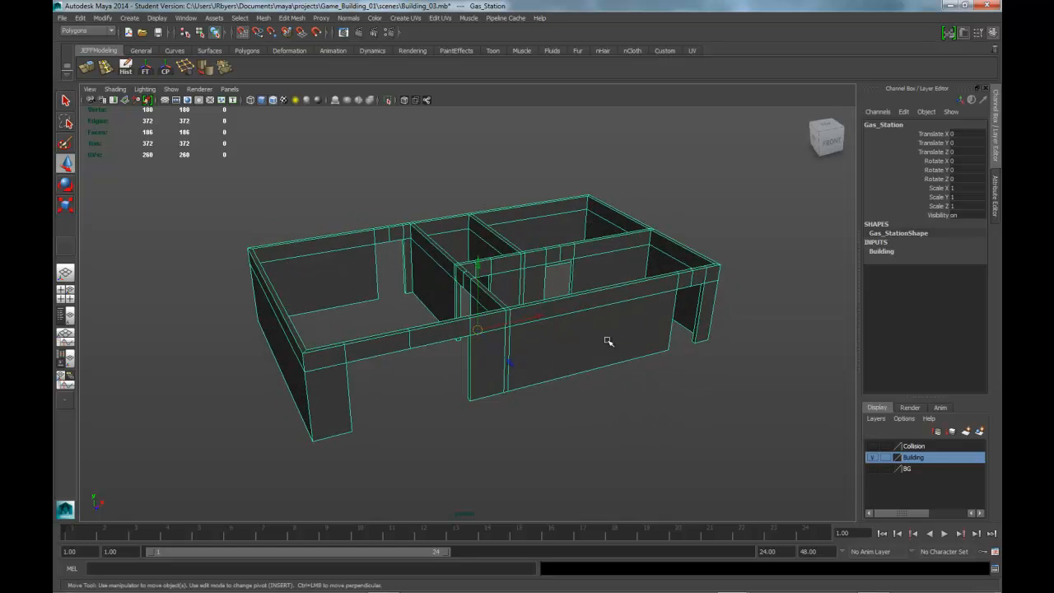
alt+drag(607, 339, 578, 332)
alt+drag(700, 326, 741, 321)
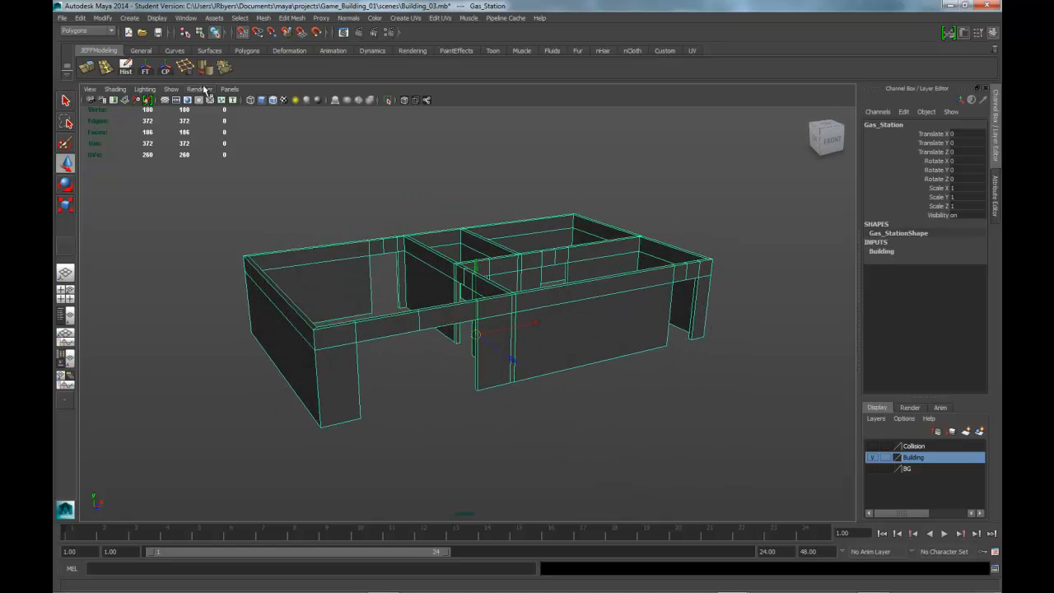
click(65, 19)
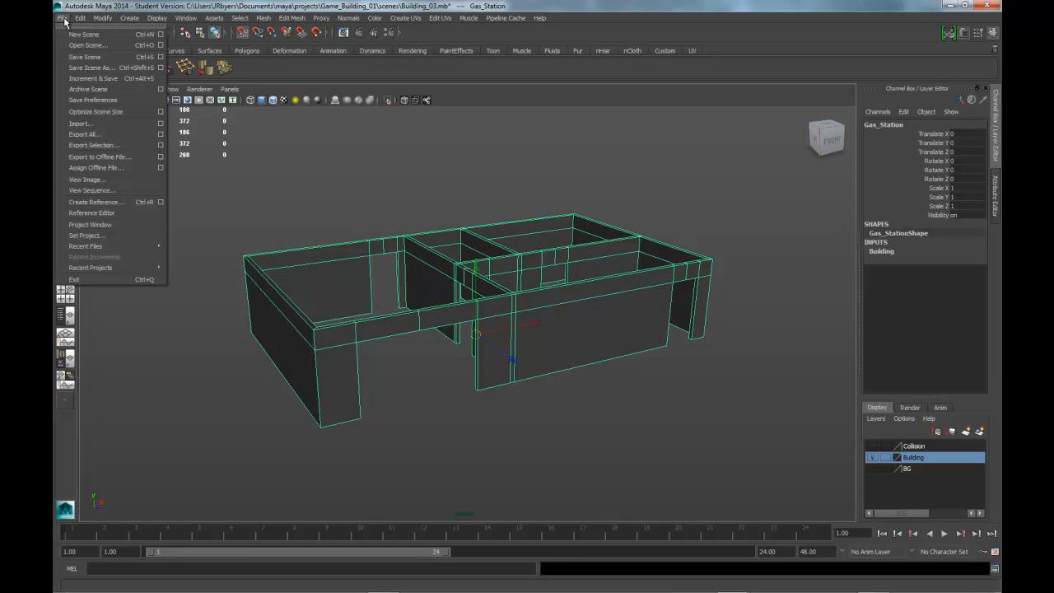
click(80, 68)
click(342, 200)
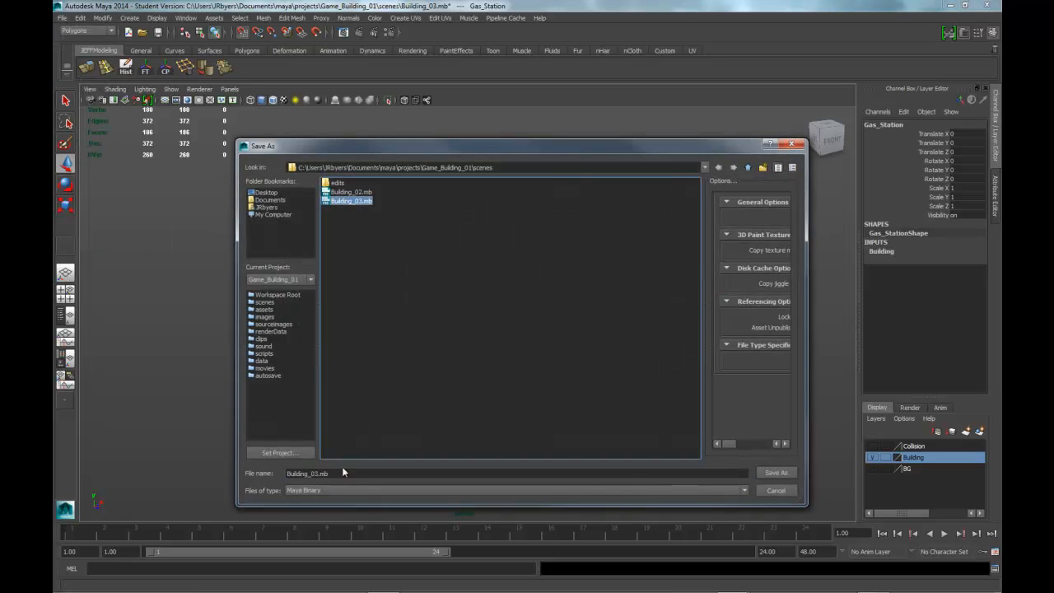
click(318, 474)
drag(315, 472, 319, 472)
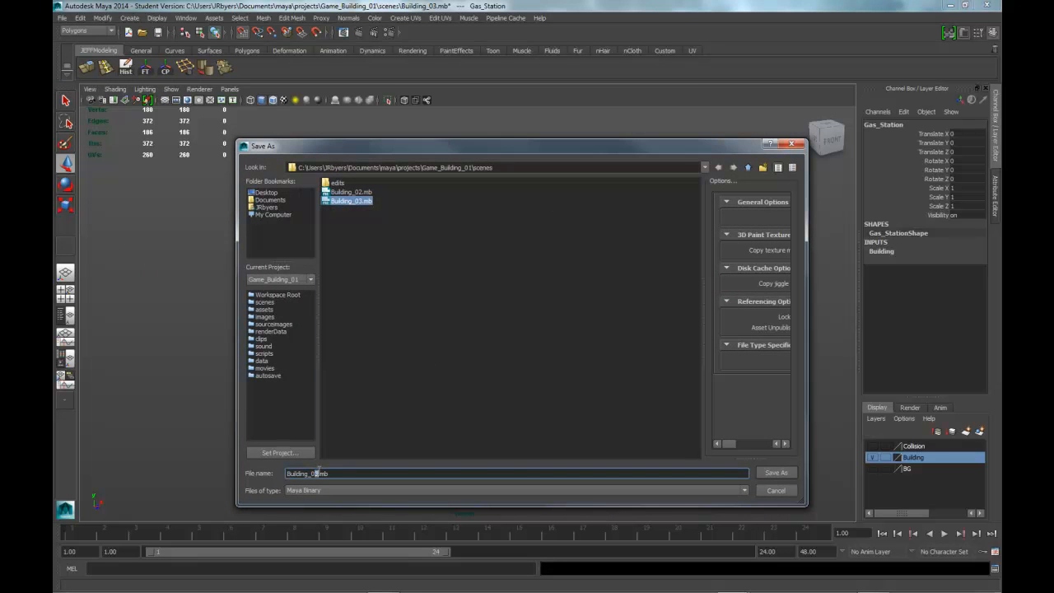
text(4)
click(774, 474)
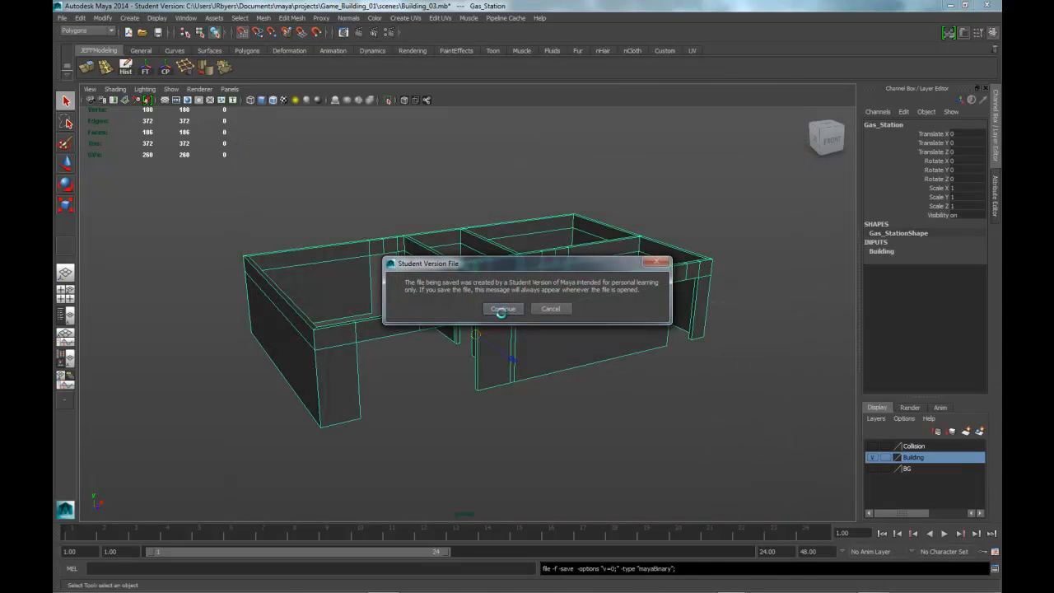
click(504, 309)
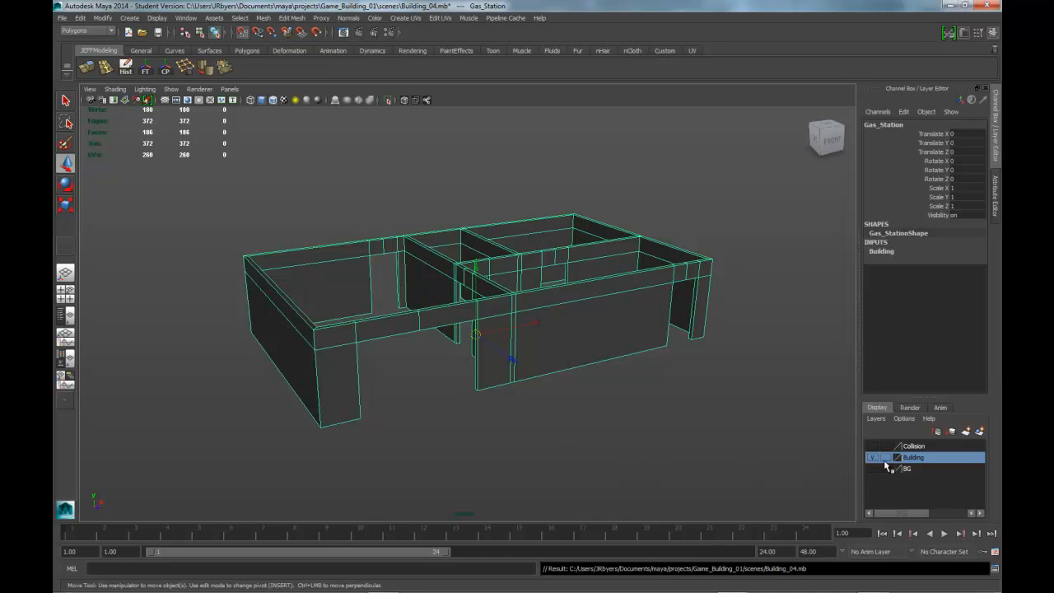
- Set Scale X, Y and Z of the Gas_Station mesh to 16
click(969, 207)
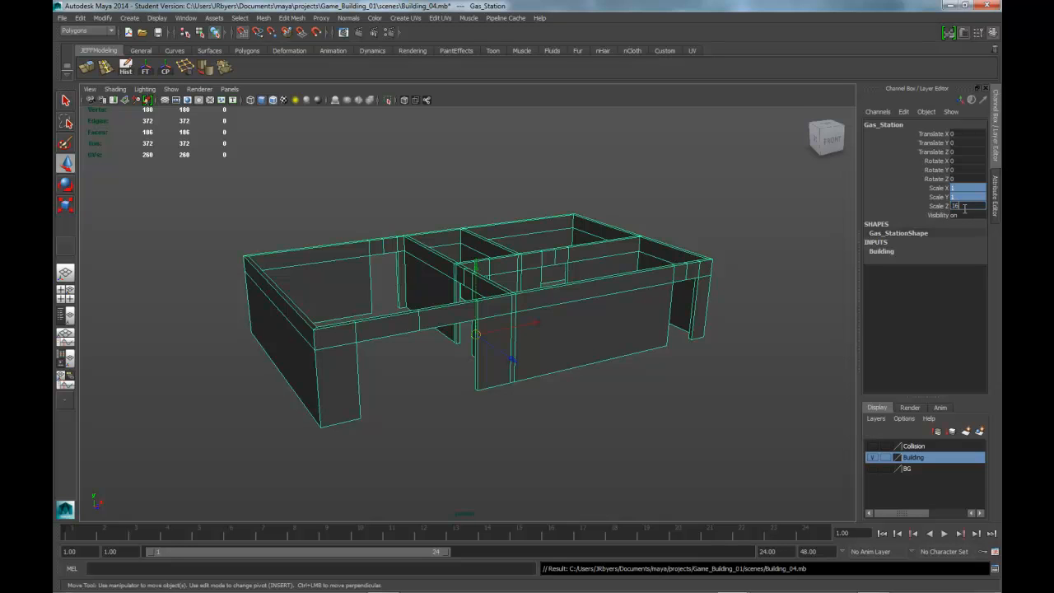
text(16)
key(Return)
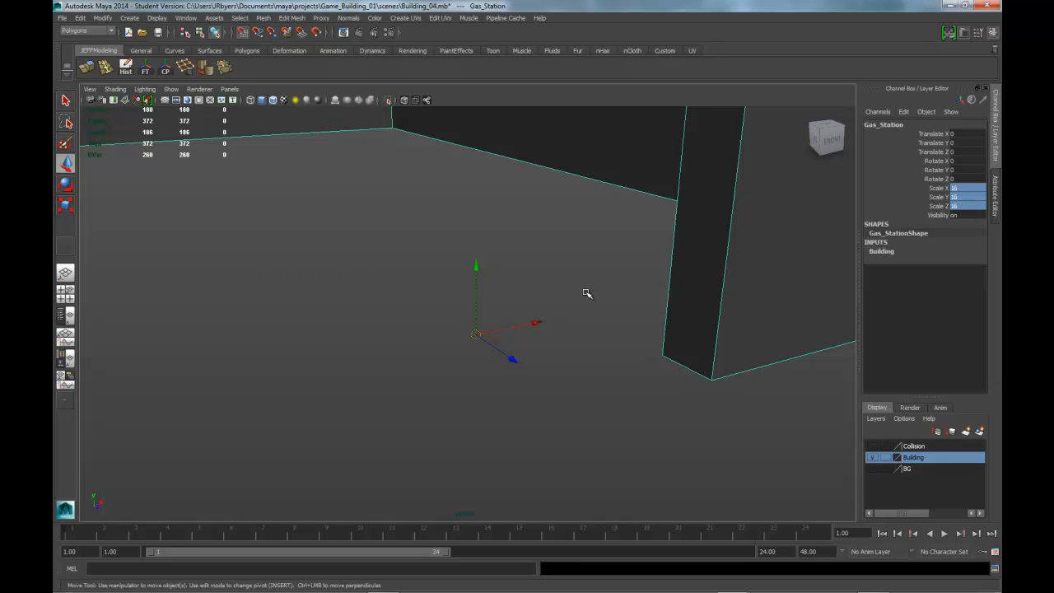
- Hide the Building layer, show the Collision layer instead and select the collision mesh
click(873, 457)
click(873, 445)
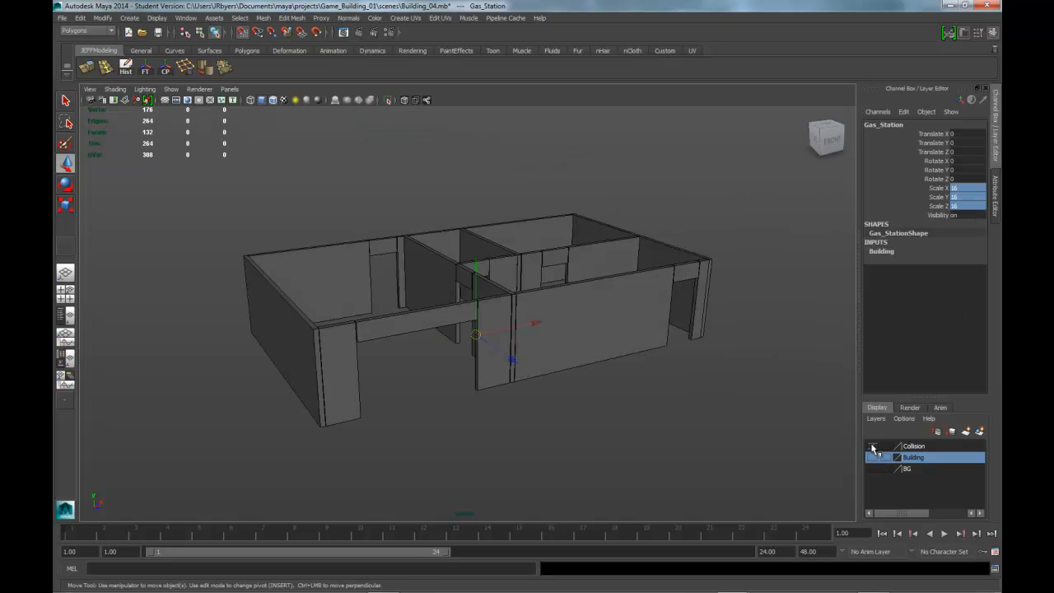
click(587, 294)
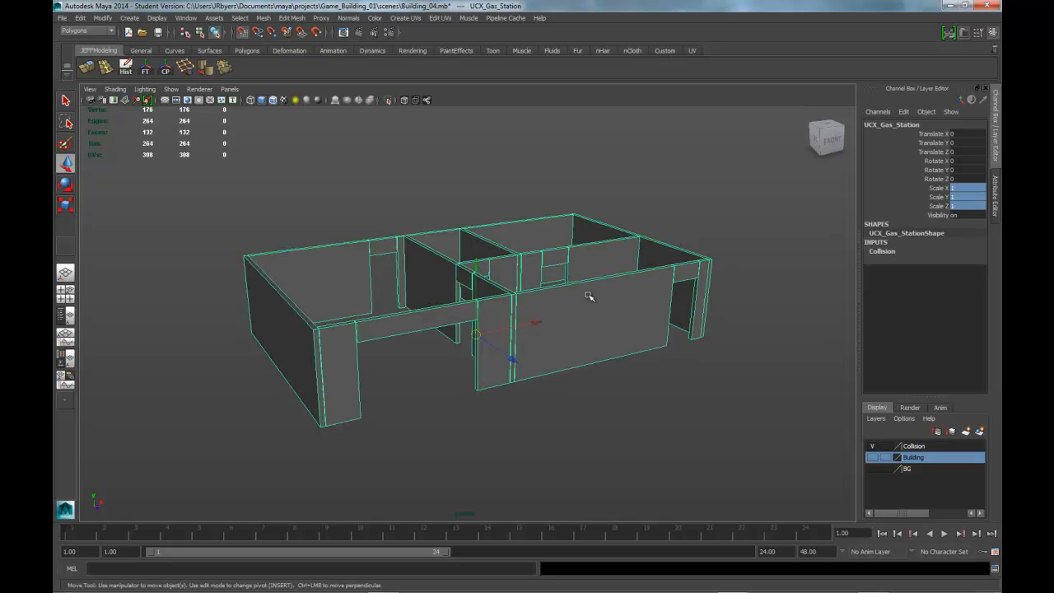
- Set Scale X, Y and Z of the UCX_Gas_Station collision mesh to 16 and frame it in the view
click(968, 188)
click(968, 198)
drag(968, 189, 965, 203)
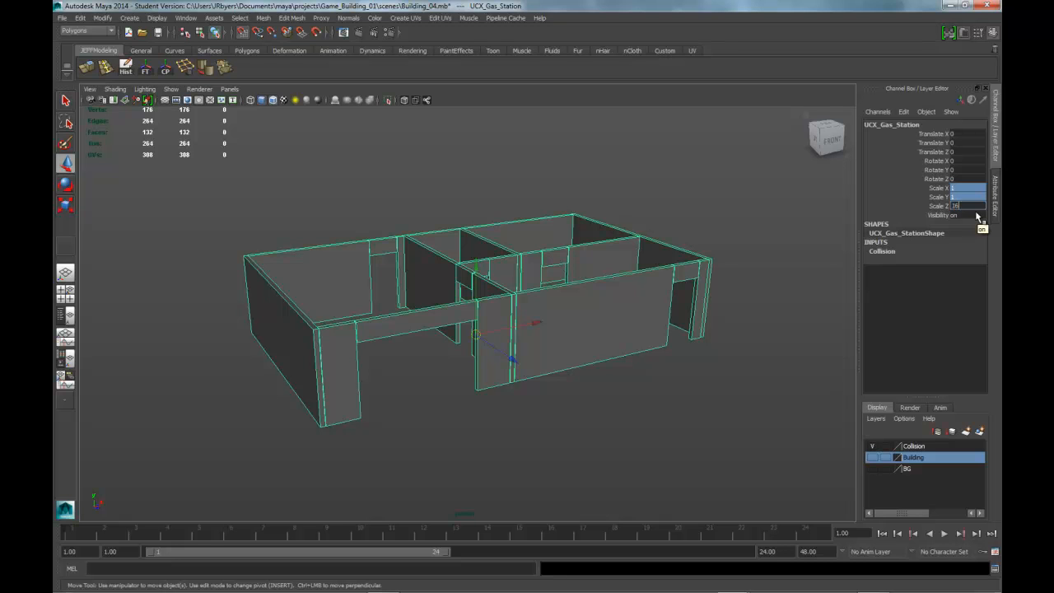
text(16)
key(Return)
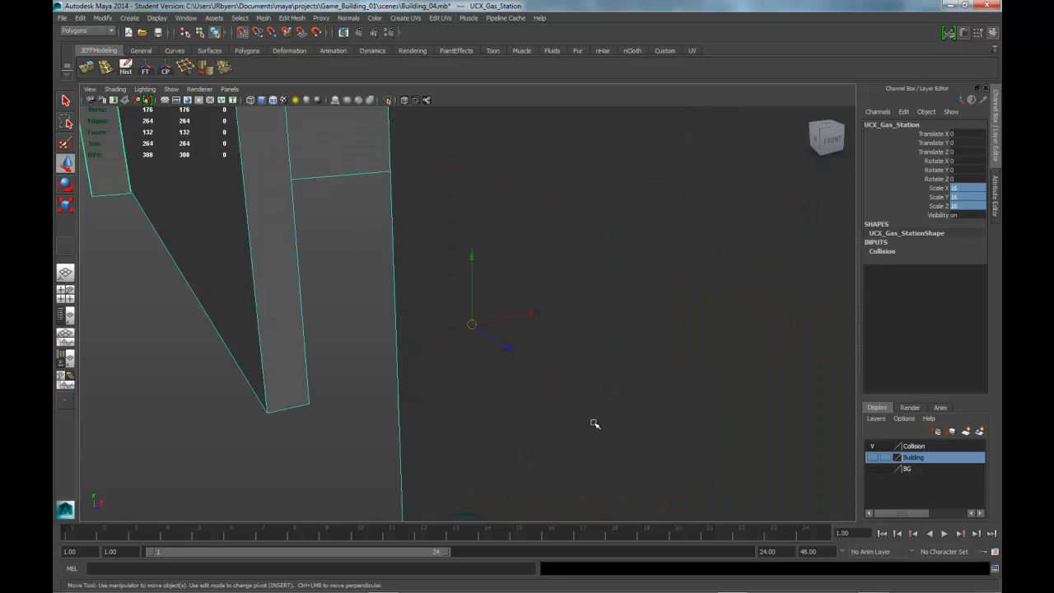
key(f)
scroll(575, 420, down, 3)
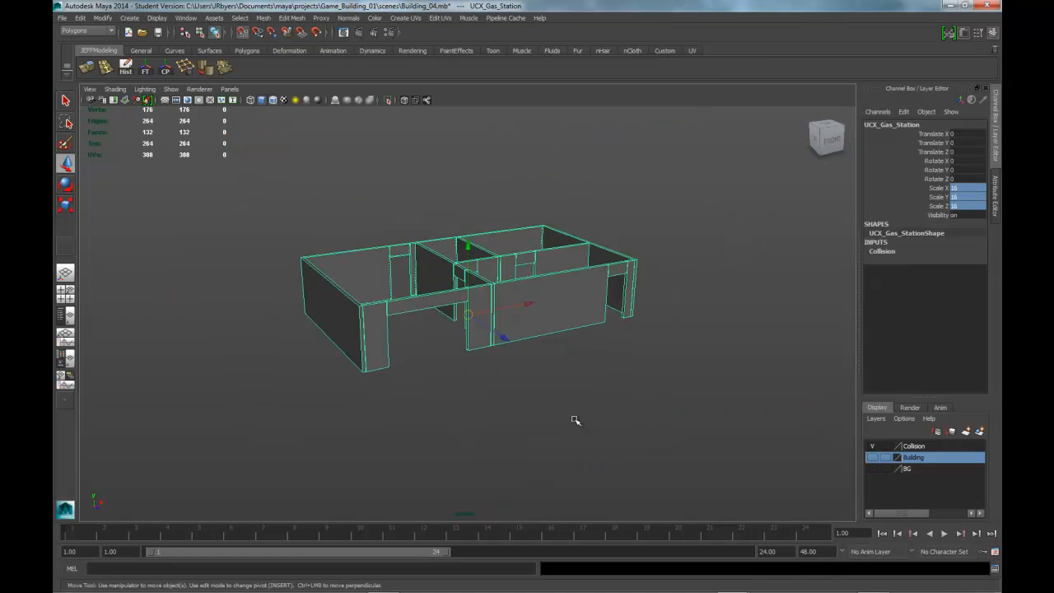
alt+drag(587, 404, 571, 405)
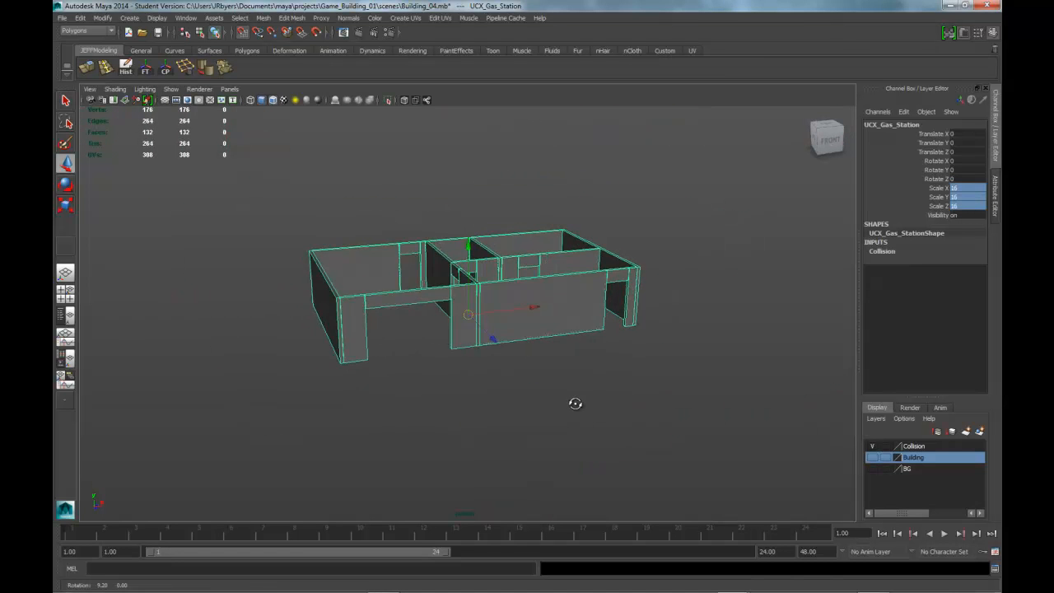
- Show the Building layer alongside Collision, select both meshes and freeze their transformations
click(873, 457)
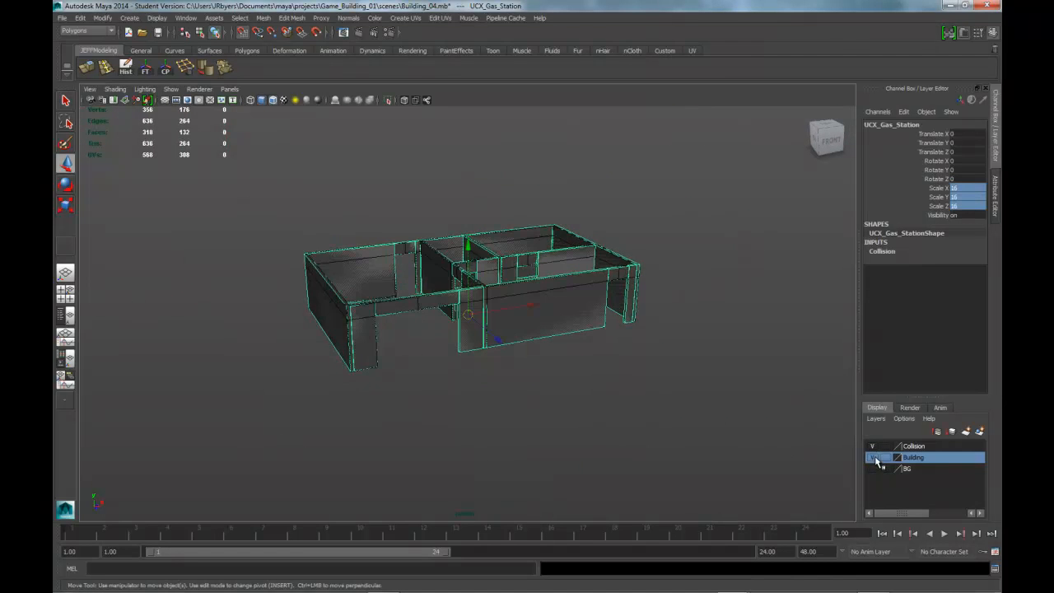
click(513, 394)
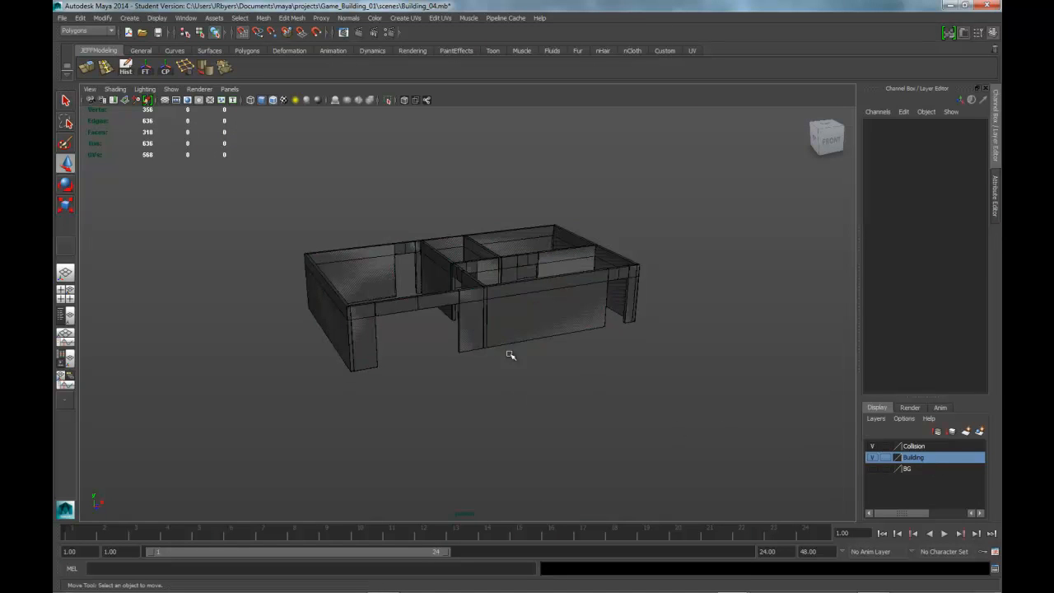
alt+drag(508, 301, 527, 308)
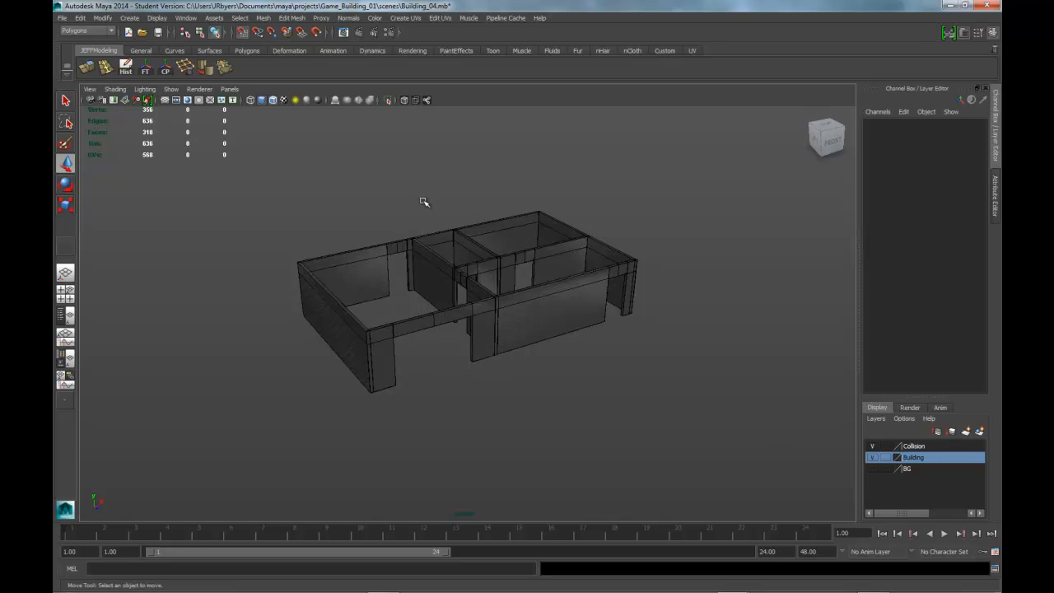
drag(428, 205, 561, 339)
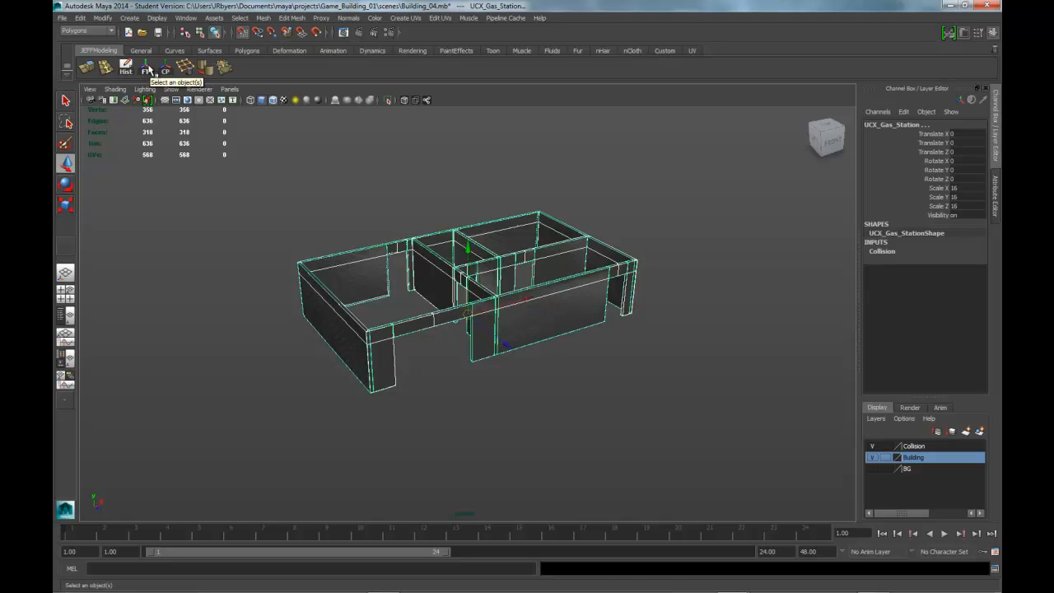
click(147, 70)
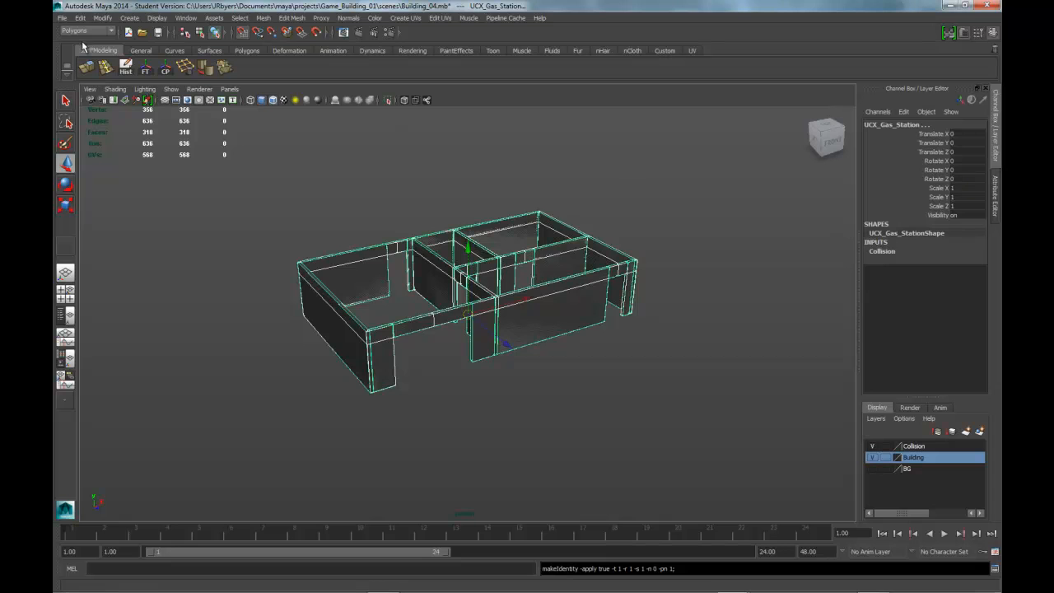
click(102, 17)
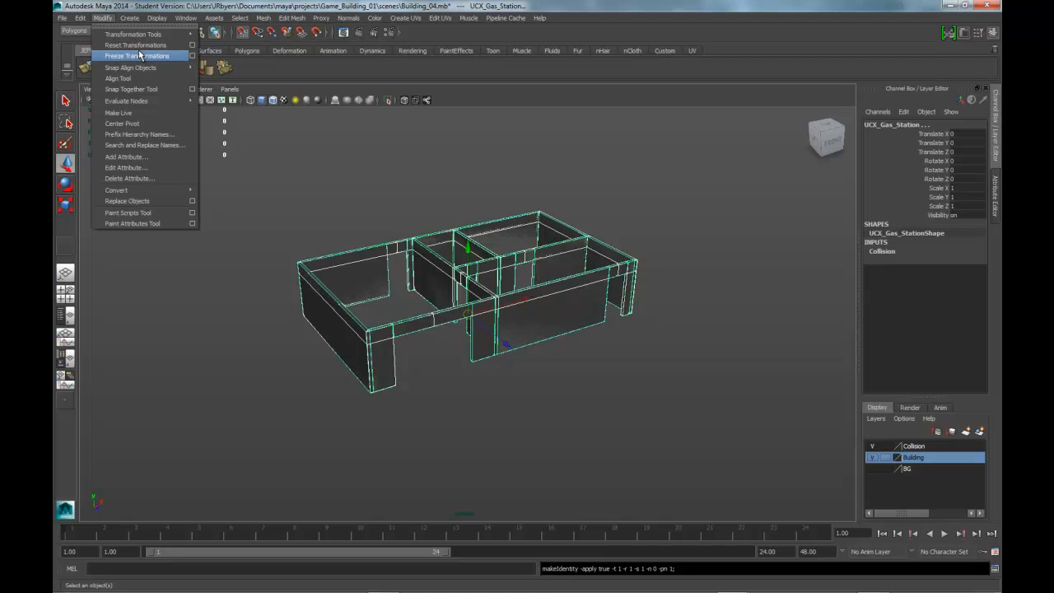
click(676, 125)
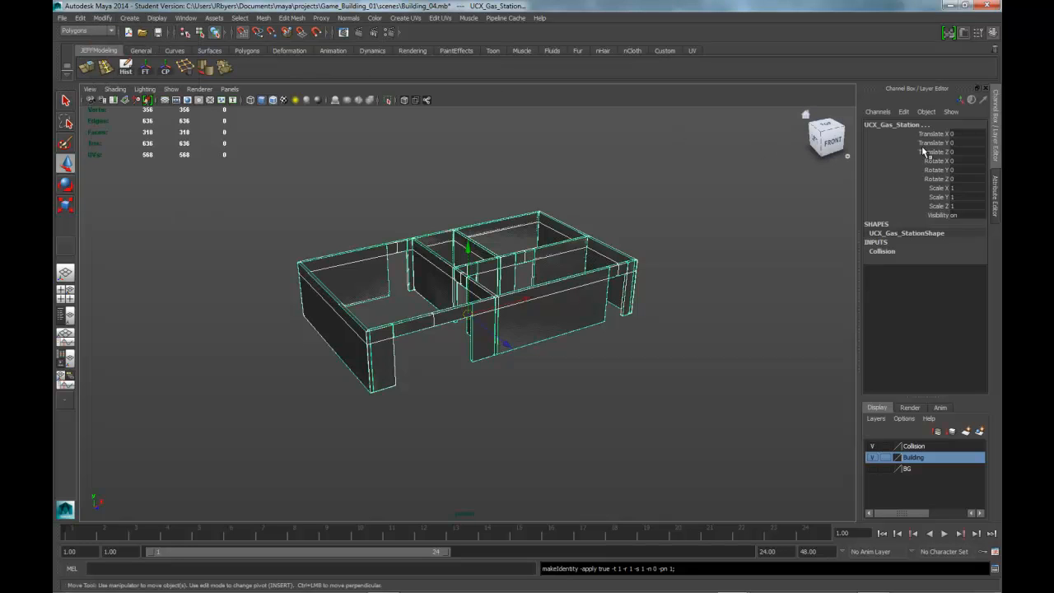
- Inspect the overlapping Gas_Station and UCX_Gas_Station meshes by selecting each in turn and toggling the Collision layer's visibility
click(609, 477)
click(372, 344)
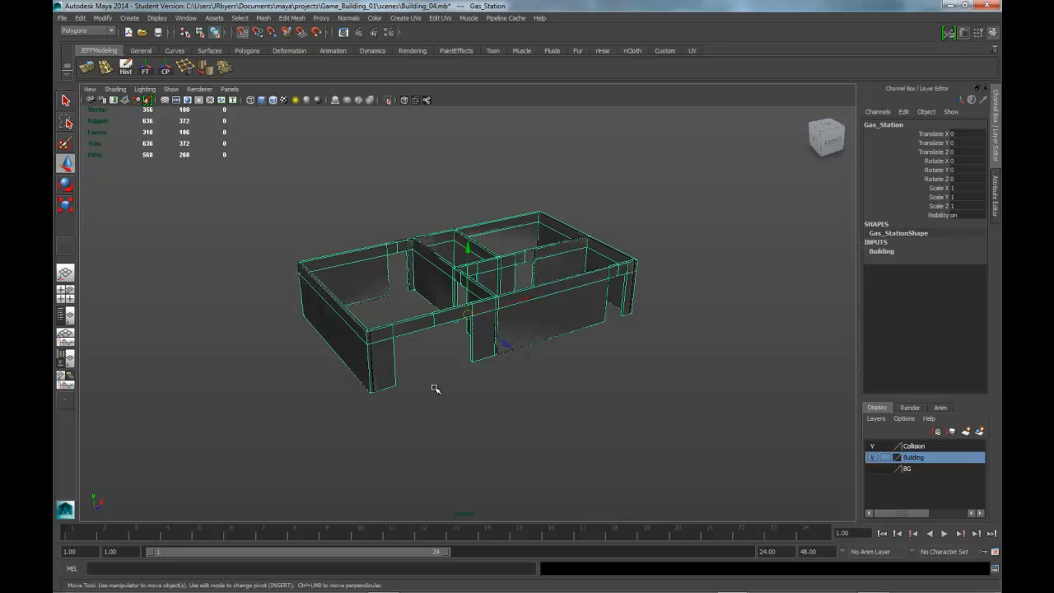
alt+drag(434, 389, 440, 377)
click(478, 403)
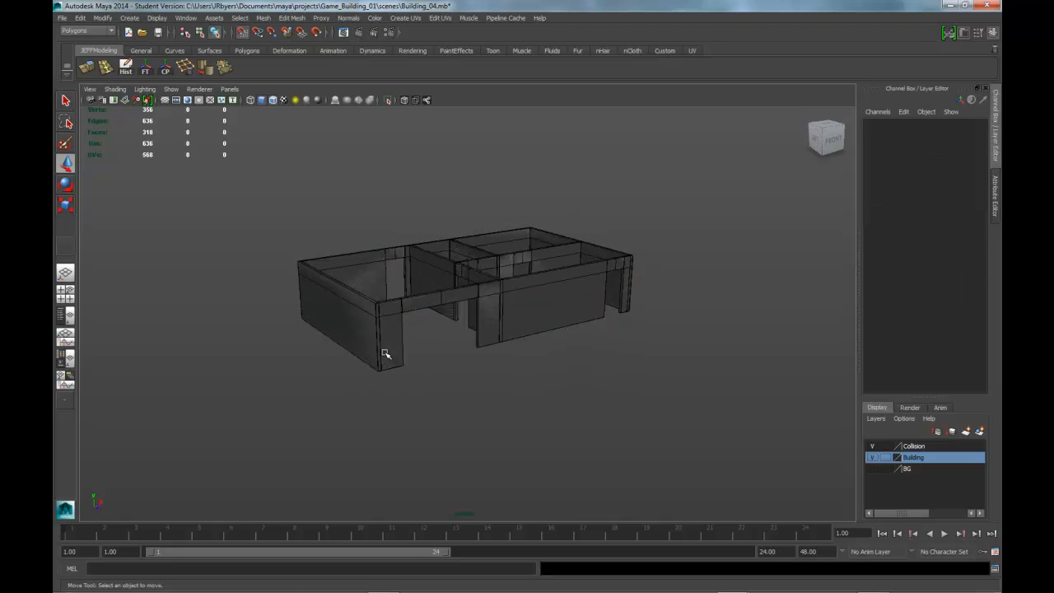
click(383, 353)
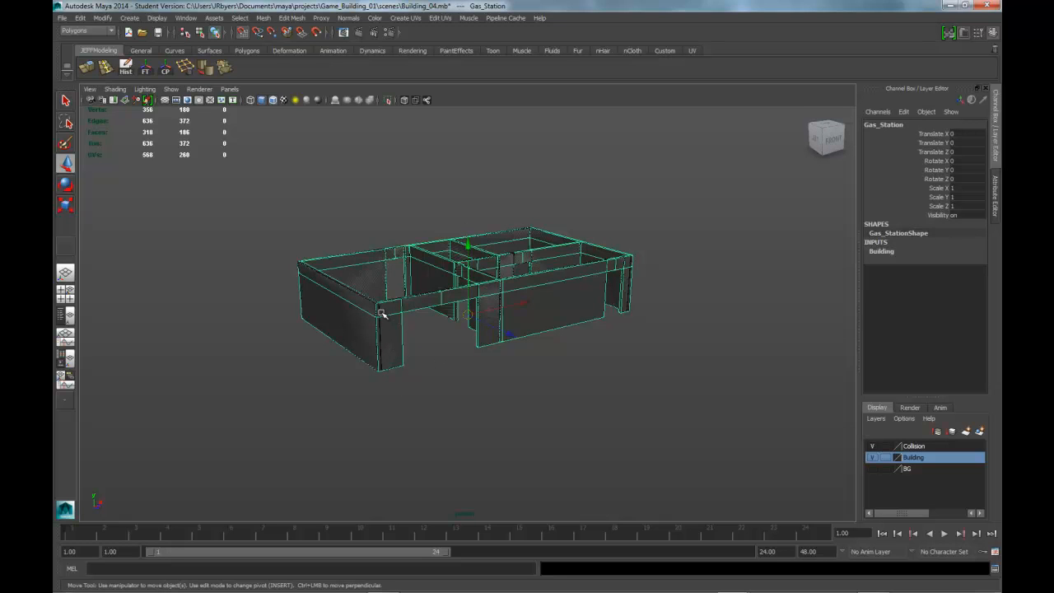
click(382, 335)
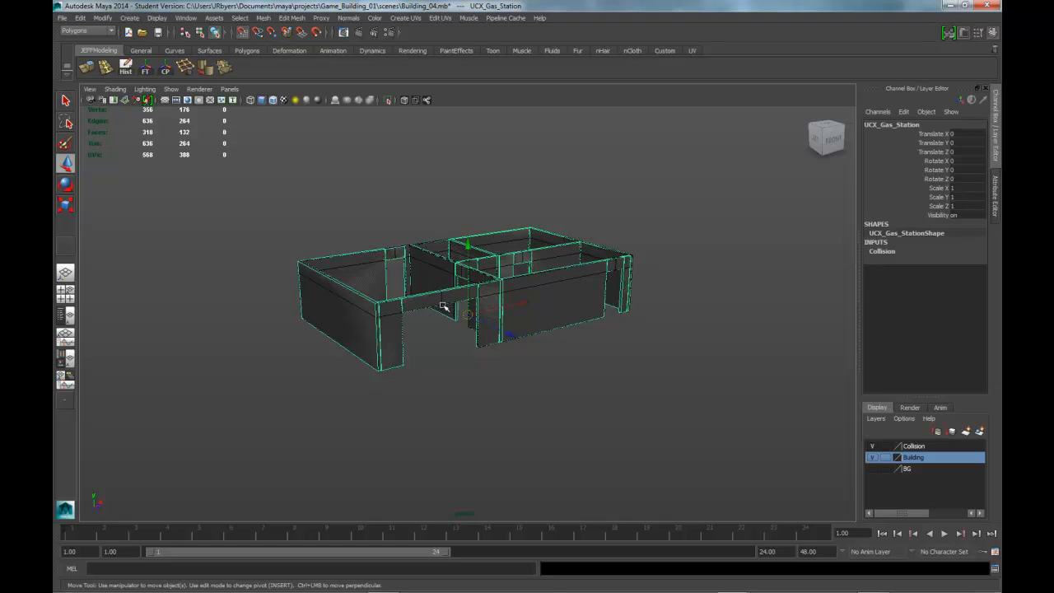
click(399, 315)
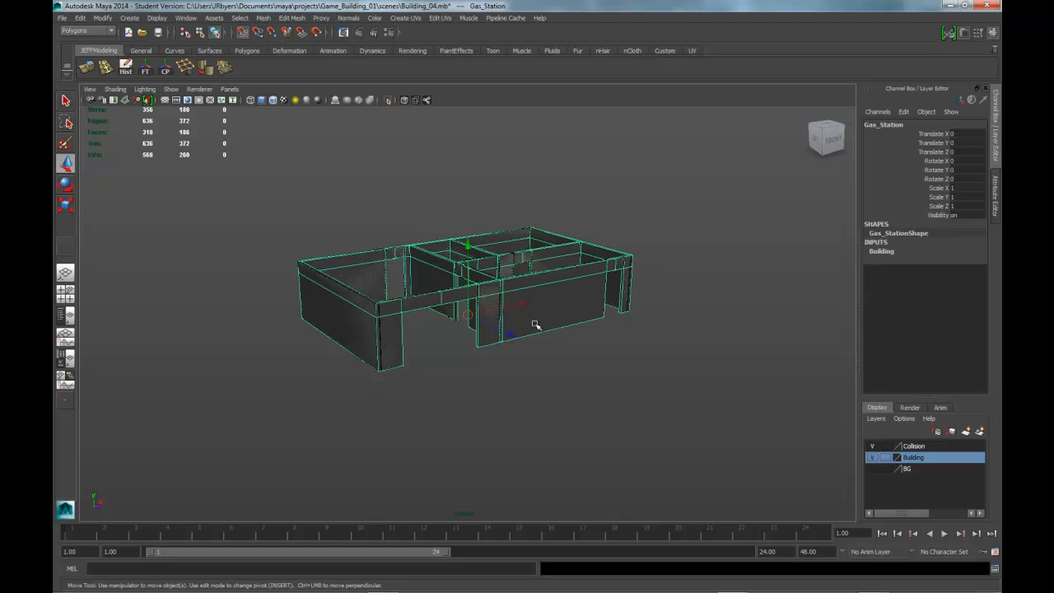
click(872, 446)
click(872, 446)
- Try to select the building and collision meshes together at the building's near front corner
shift+click(383, 327)
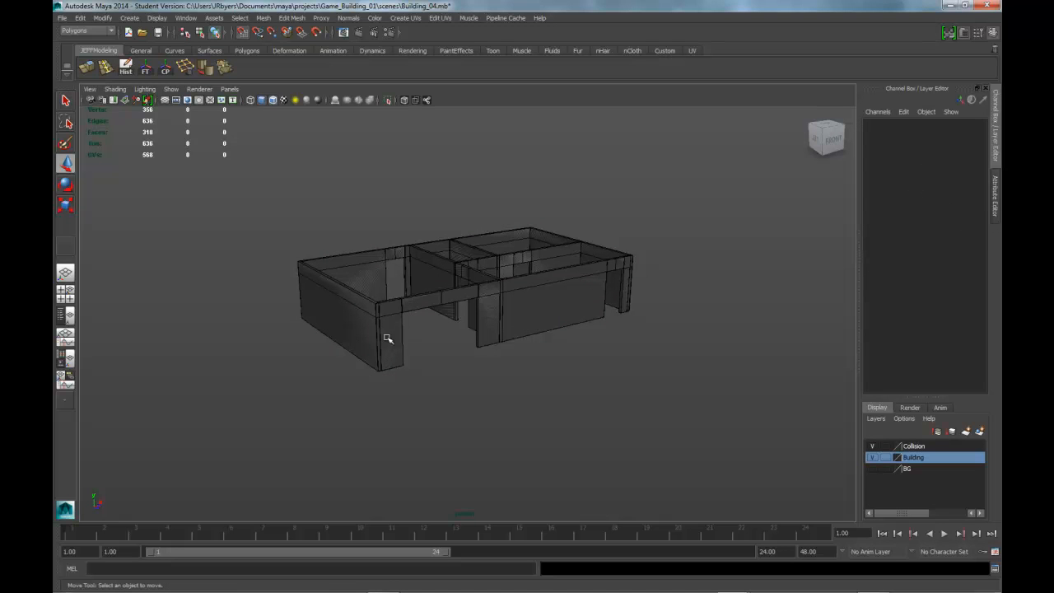
click(376, 344)
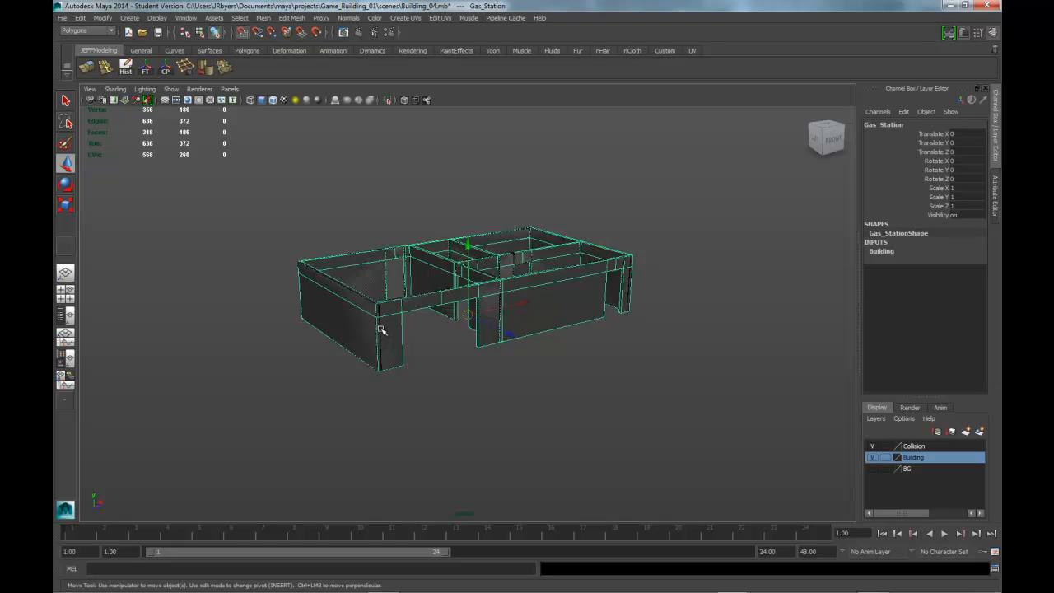
shift+click(381, 330)
shift+click(378, 331)
shift+click(380, 330)
shift+click(382, 330)
shift+click(383, 330)
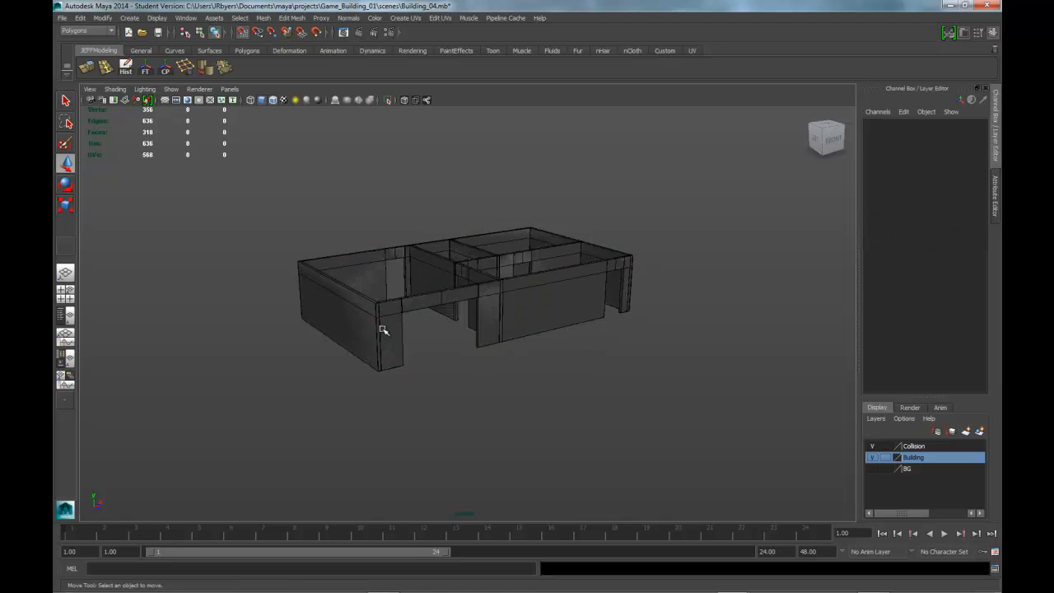
shift+click(384, 328)
shift+click(383, 327)
shift+click(384, 309)
shift+click(386, 310)
shift+click(385, 308)
shift+click(376, 304)
shift+click(381, 327)
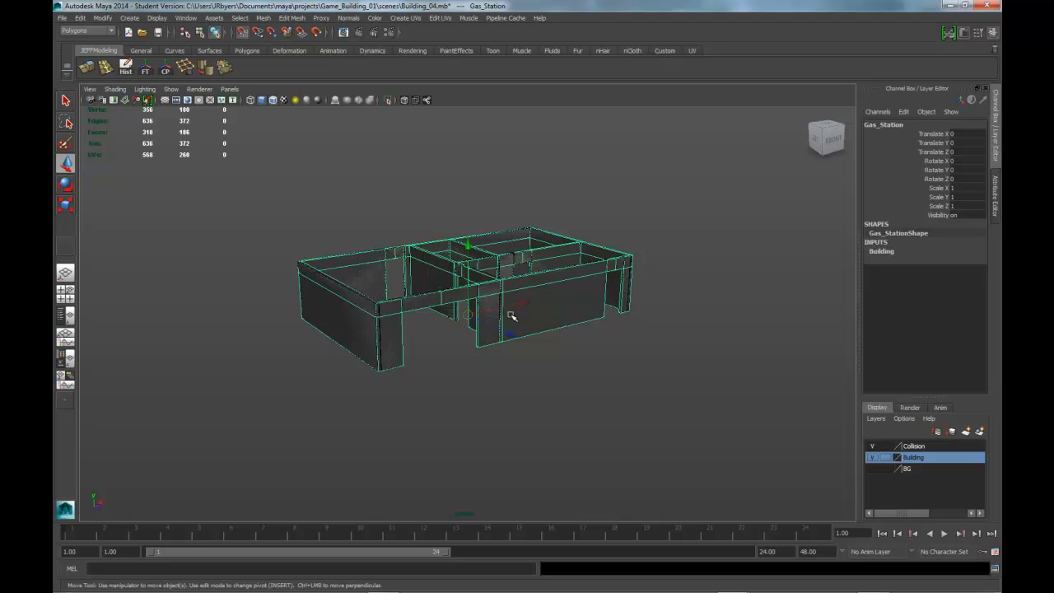
- Add the UCX_Gas_Station collision mesh to the selected Gas_Station building mesh and frame both in the view
scroll(509, 288, up, 5)
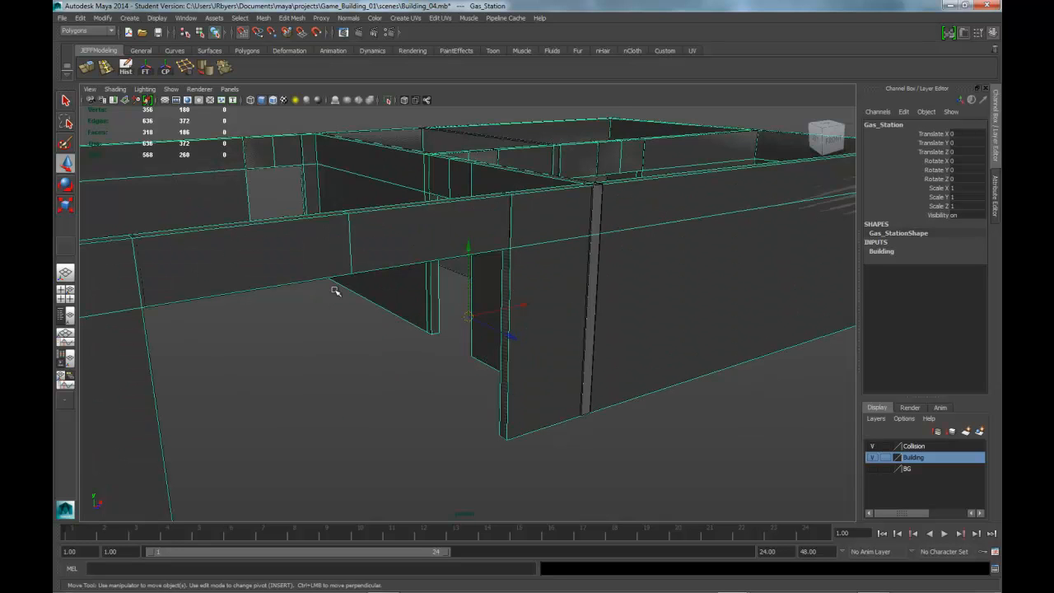
click(588, 334)
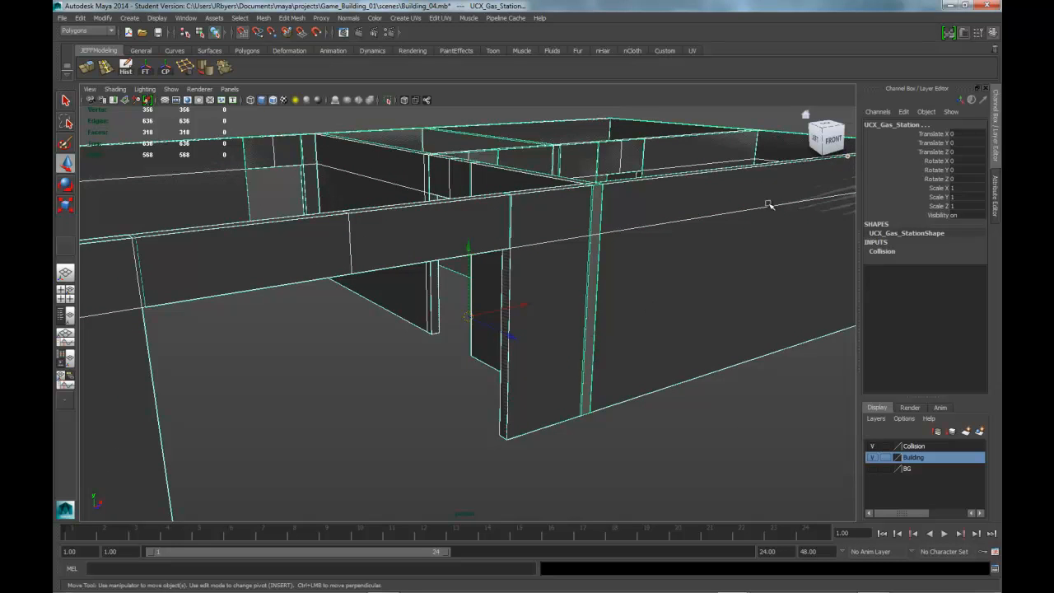
key(f)
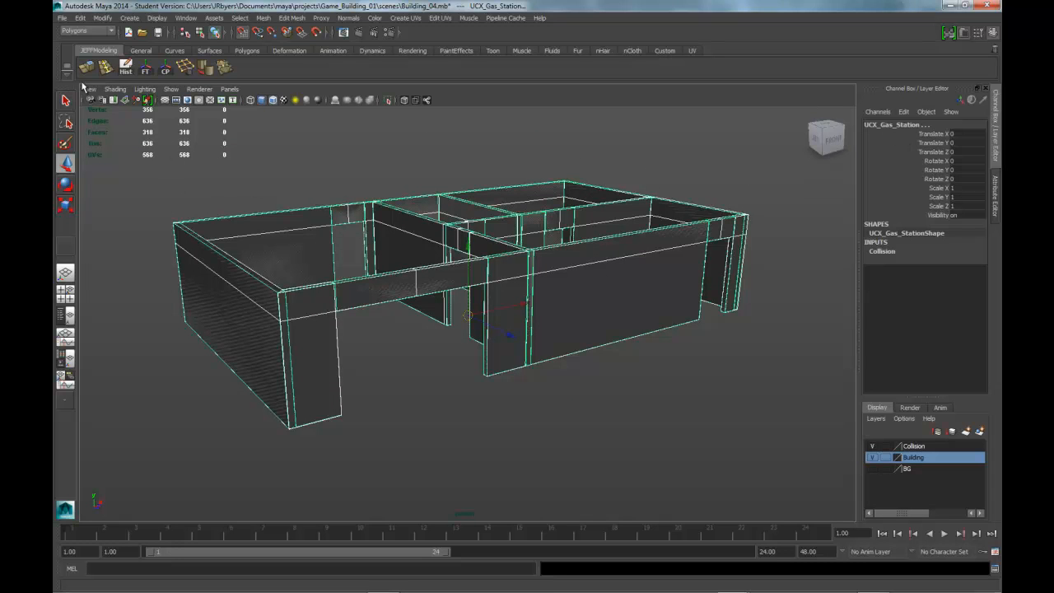
- Open the options for exporting the selection and set the file type to FBX export
click(62, 18)
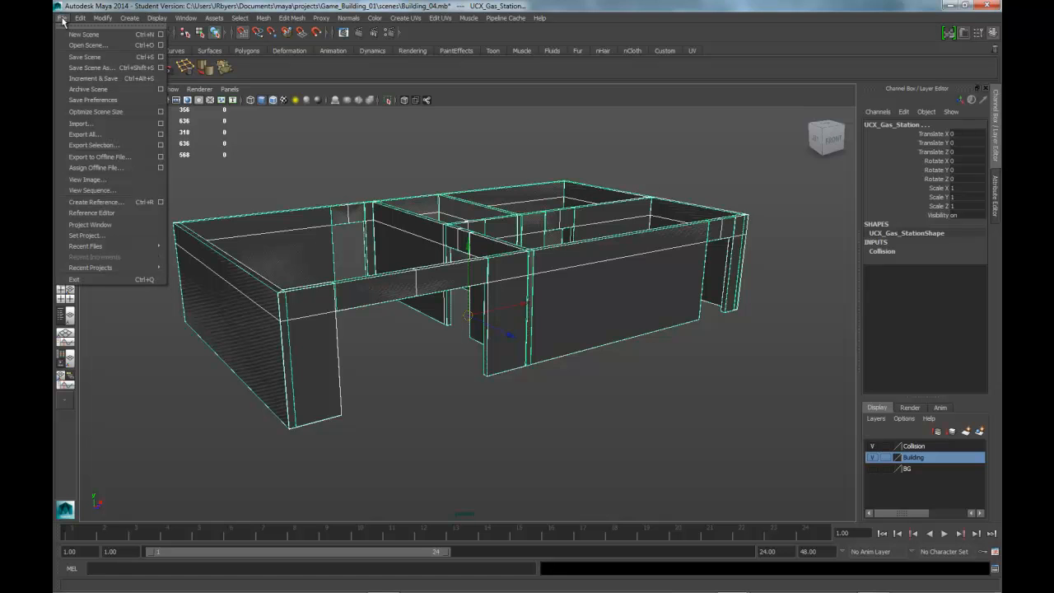
click(161, 146)
drag(428, 137, 477, 136)
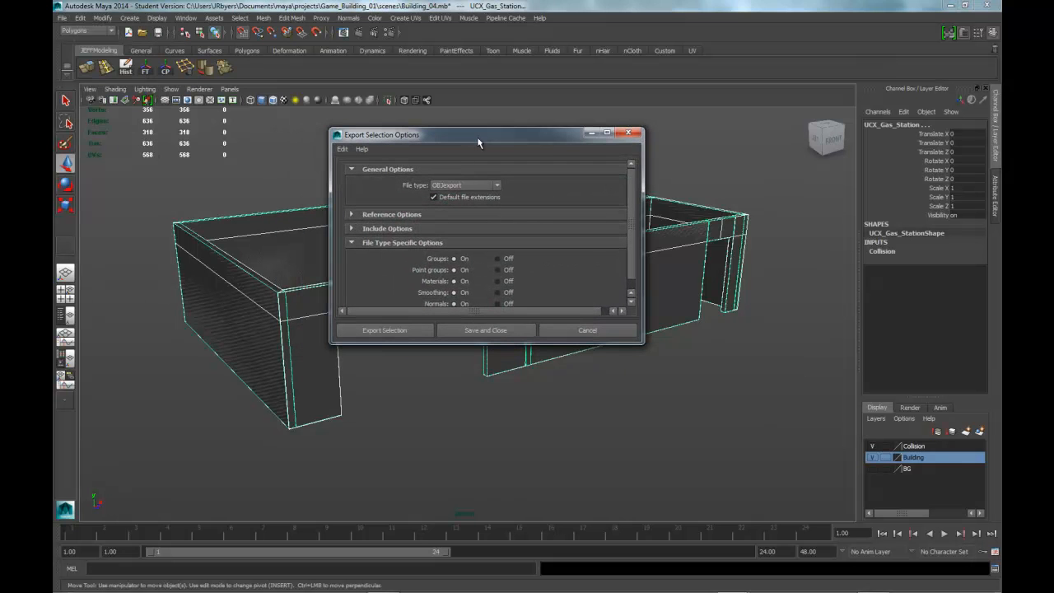
click(485, 184)
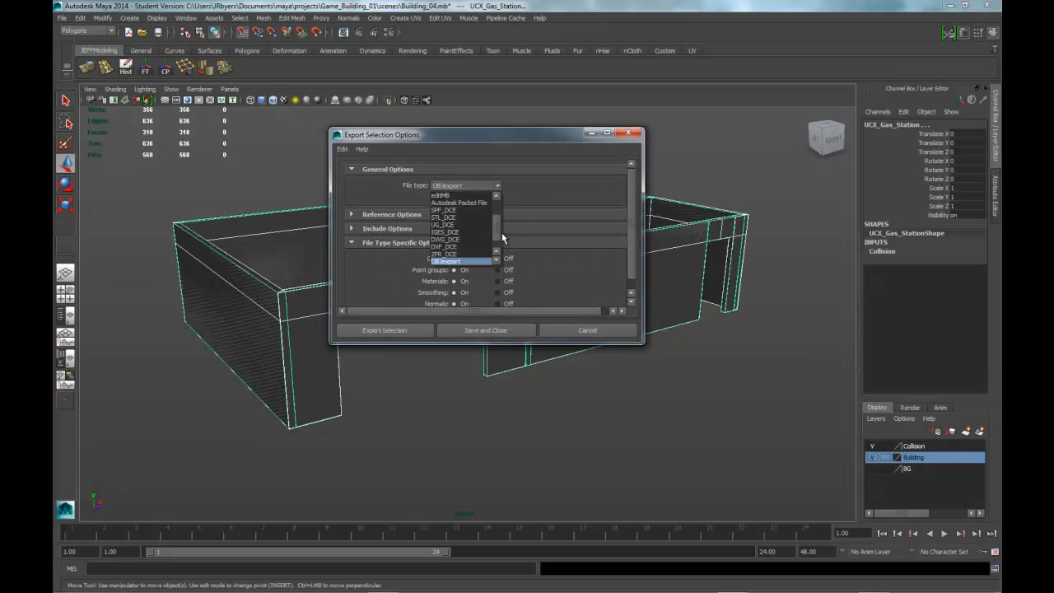
scroll(504, 239, down, 3)
click(456, 258)
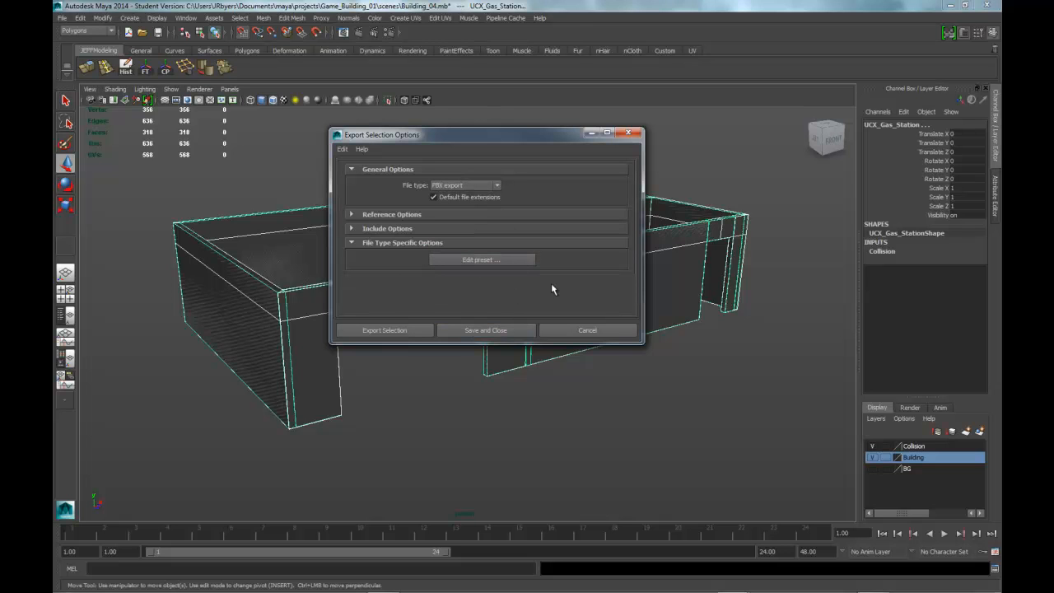
- Review the FBX-specific export options and export both selected meshes to the project's scenes folder as Gas_Station
click(403, 330)
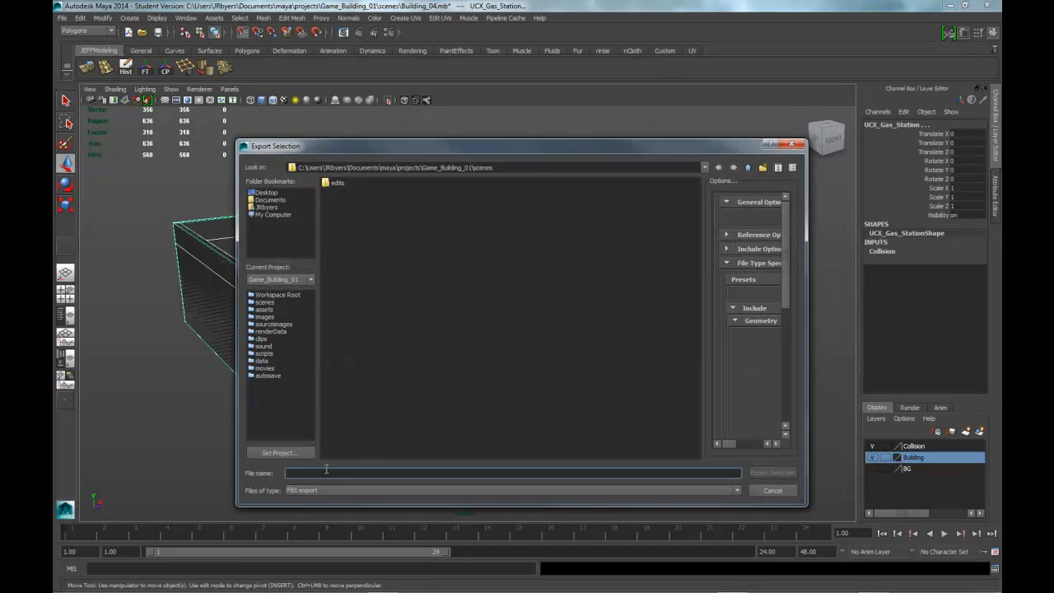
text(Gas_Station)
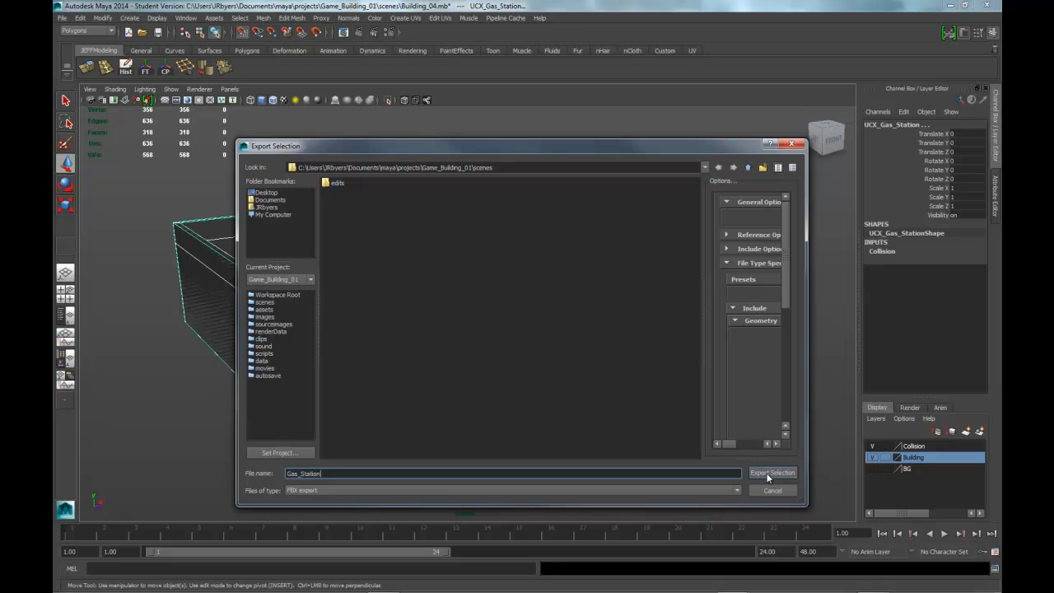
drag(709, 149, 446, 114)
drag(545, 293, 592, 329)
drag(498, 362, 237, 311)
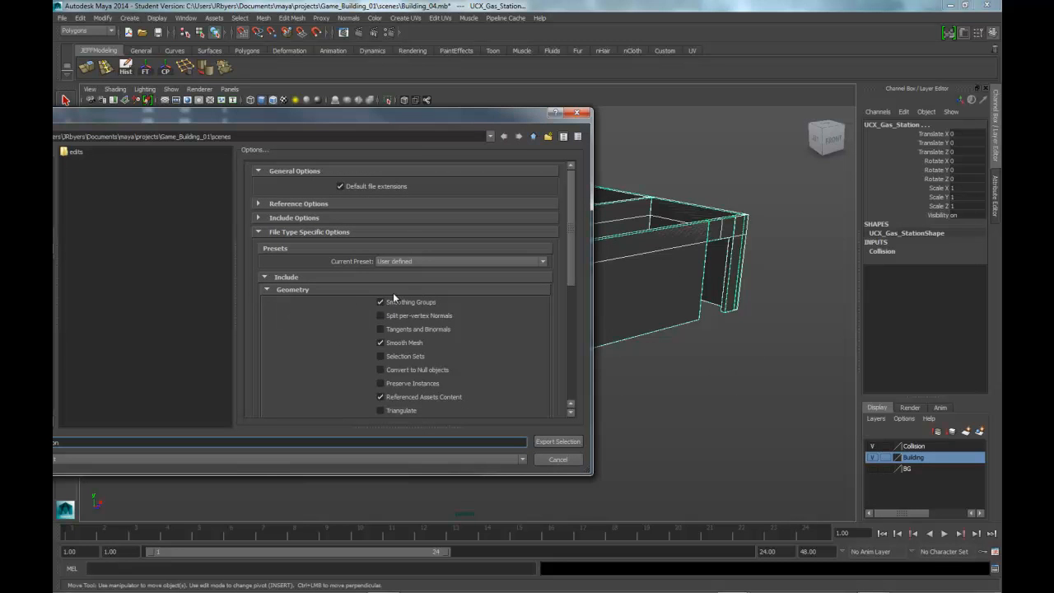
drag(573, 274, 562, 378)
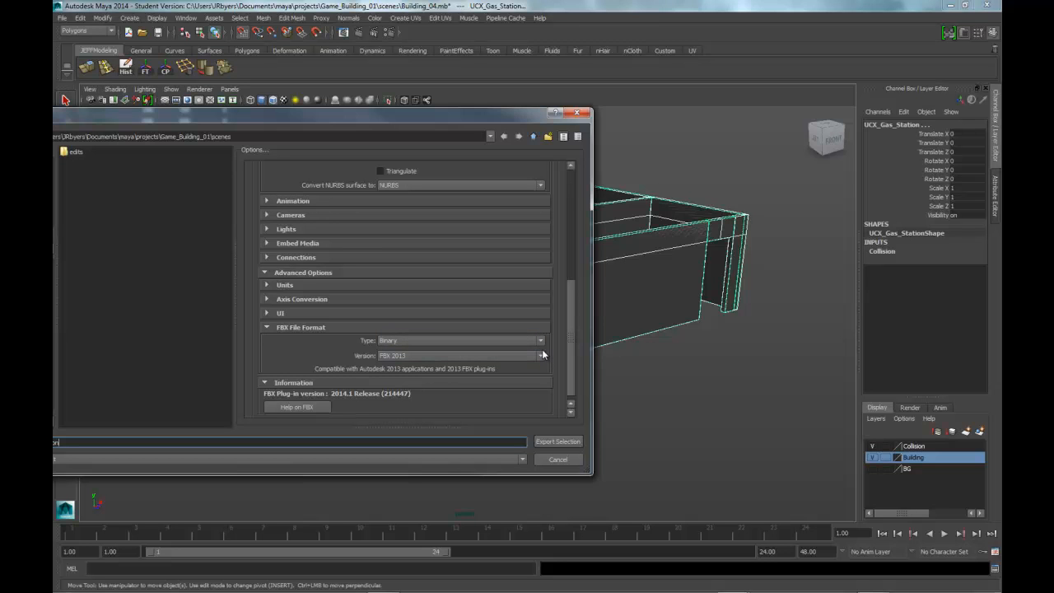
drag(529, 110, 680, 108)
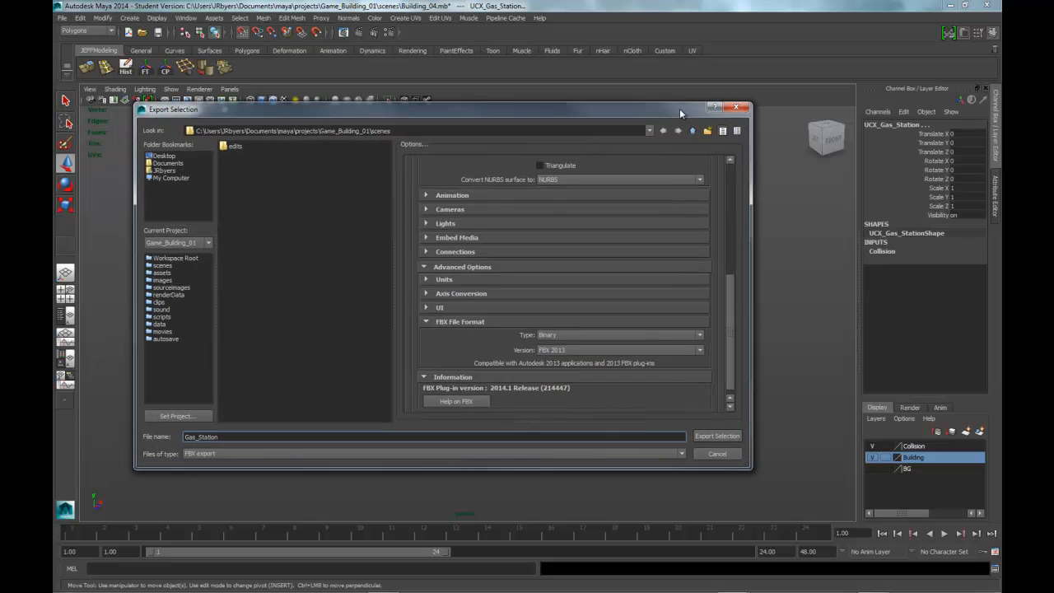
click(725, 435)
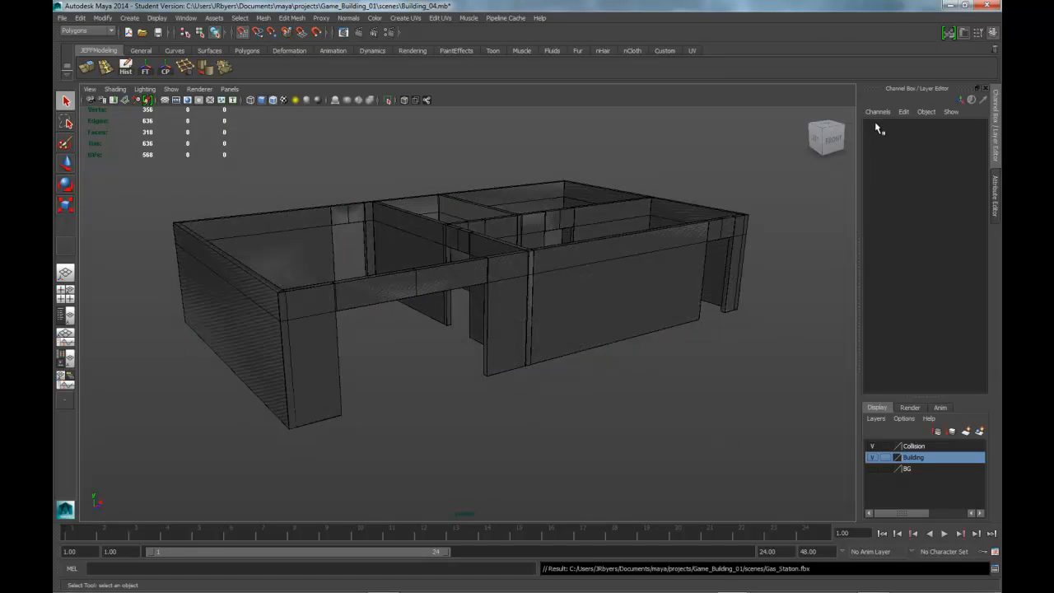
- Minimise Maya to reach the desktop and search the installed programs for UDK
click(947, 7)
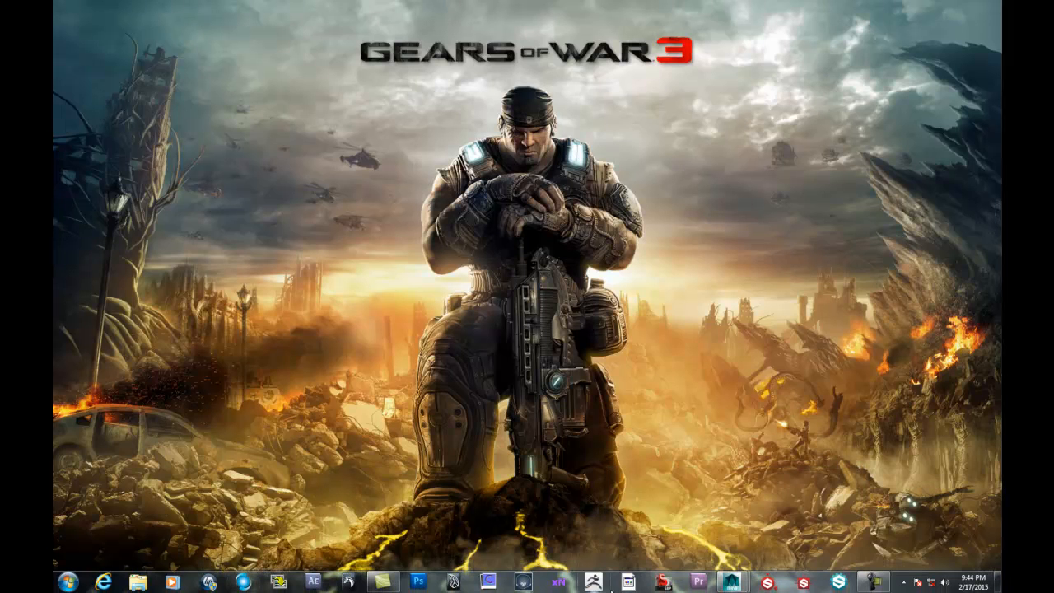
click(68, 582)
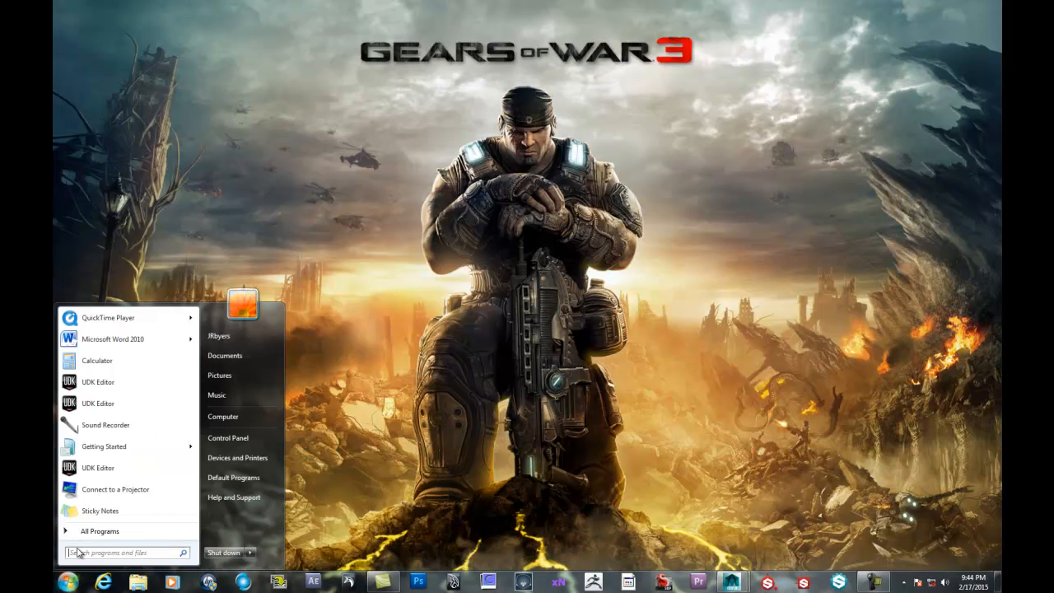
text(UD)
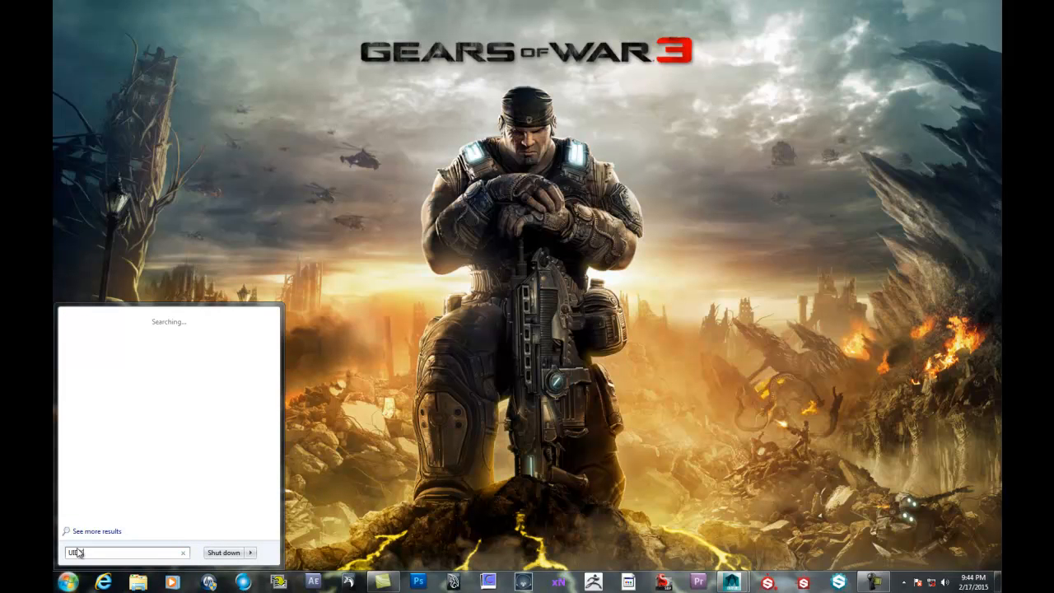
text(DK)
drag(104, 552, 54, 558)
text(UDK)
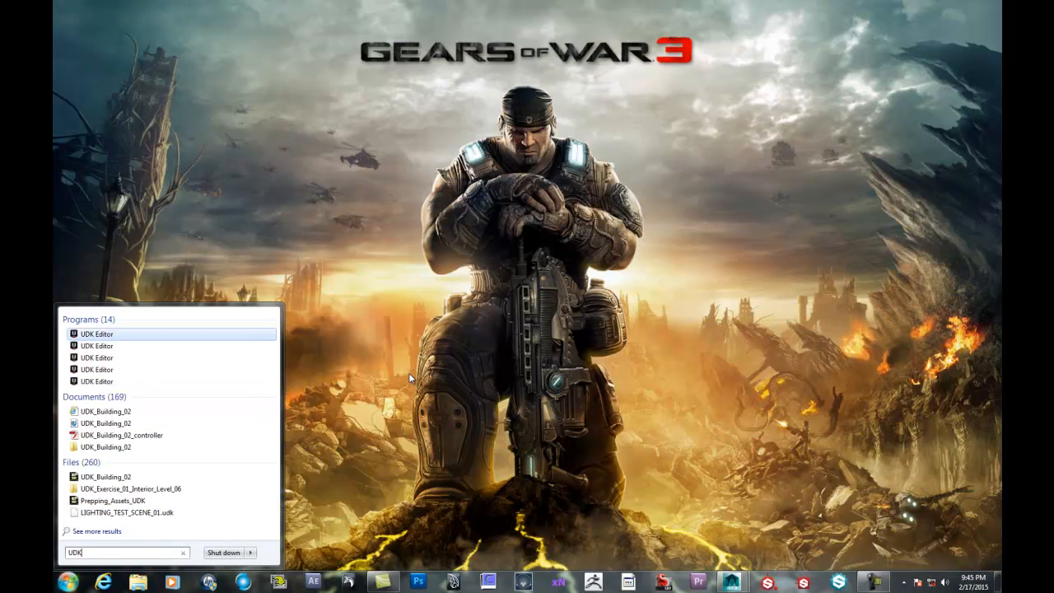
click(97, 334)
- Launch the UDK Editor from the UDK-2014-08 version in the Unreal Development Kit program folder
key(super)
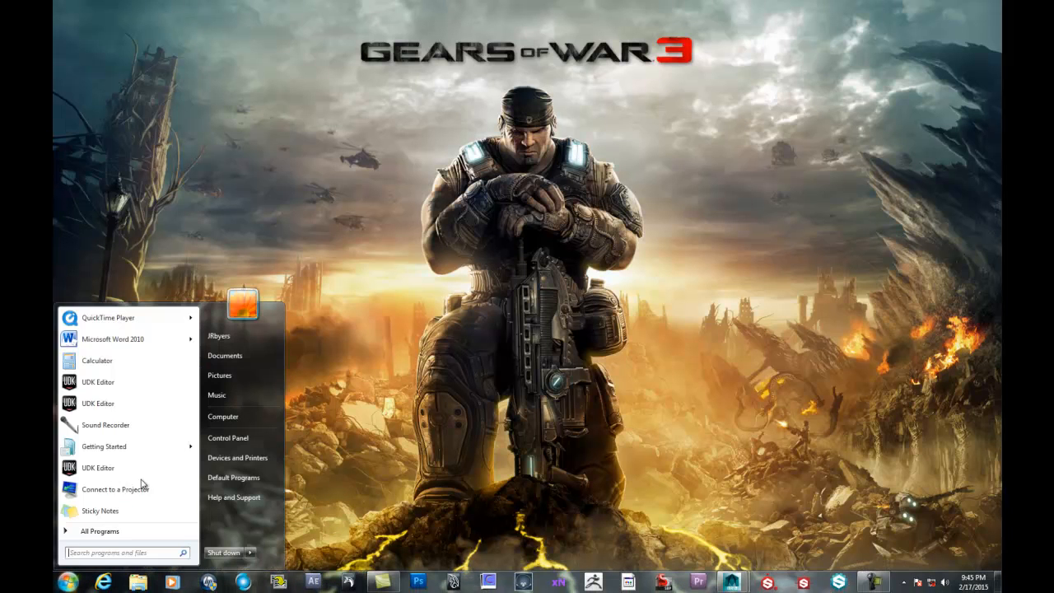
click(106, 531)
scroll(142, 502, down, 5)
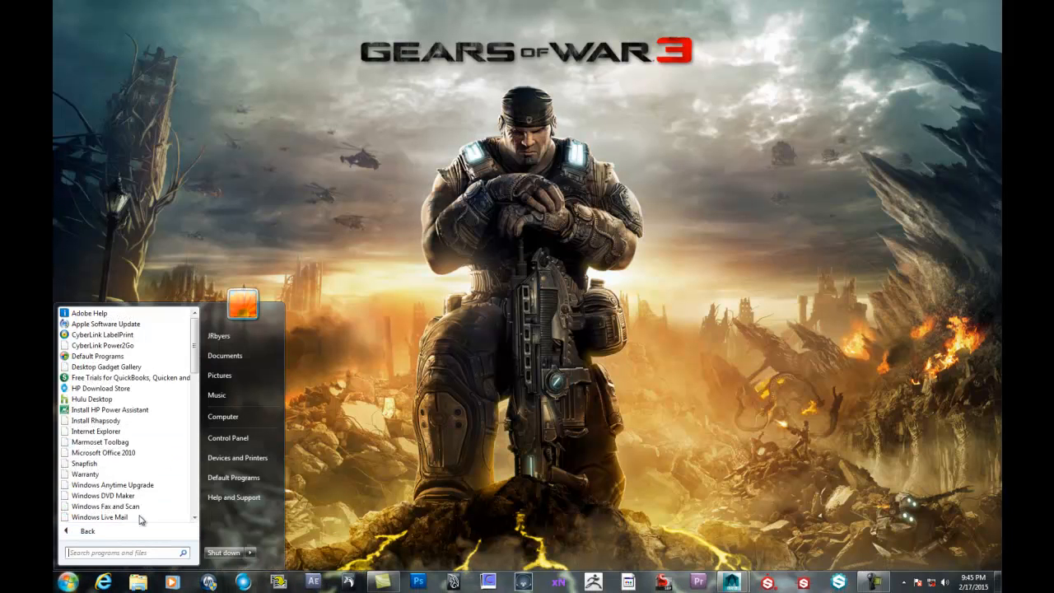
scroll(136, 501, down, 5)
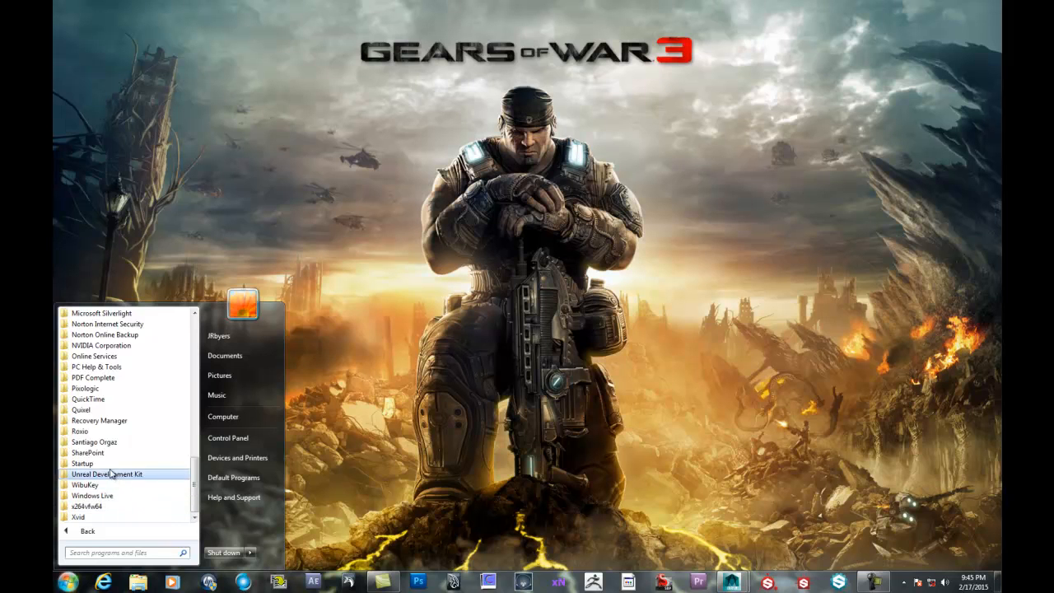
click(113, 474)
scroll(115, 476, down, 2)
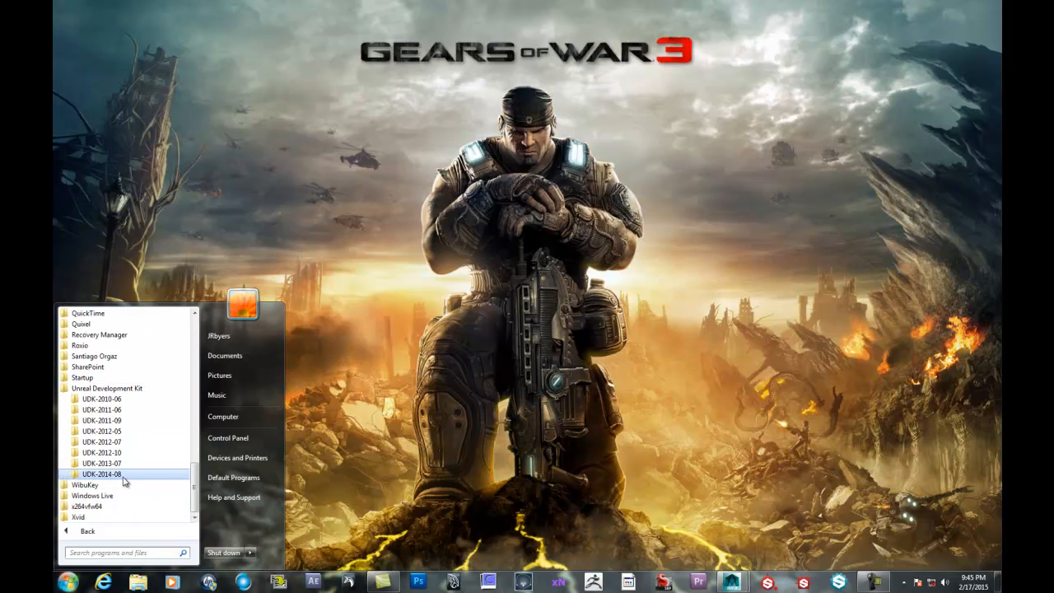
click(124, 475)
click(135, 491)
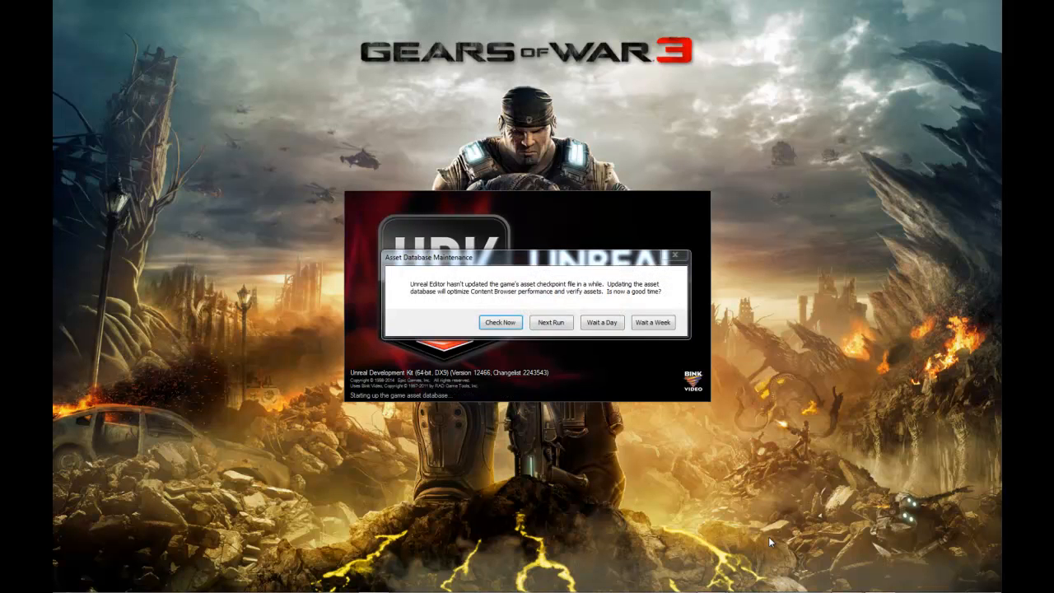
- Postpone the asset database update by a week and dismiss the welcome window
click(664, 327)
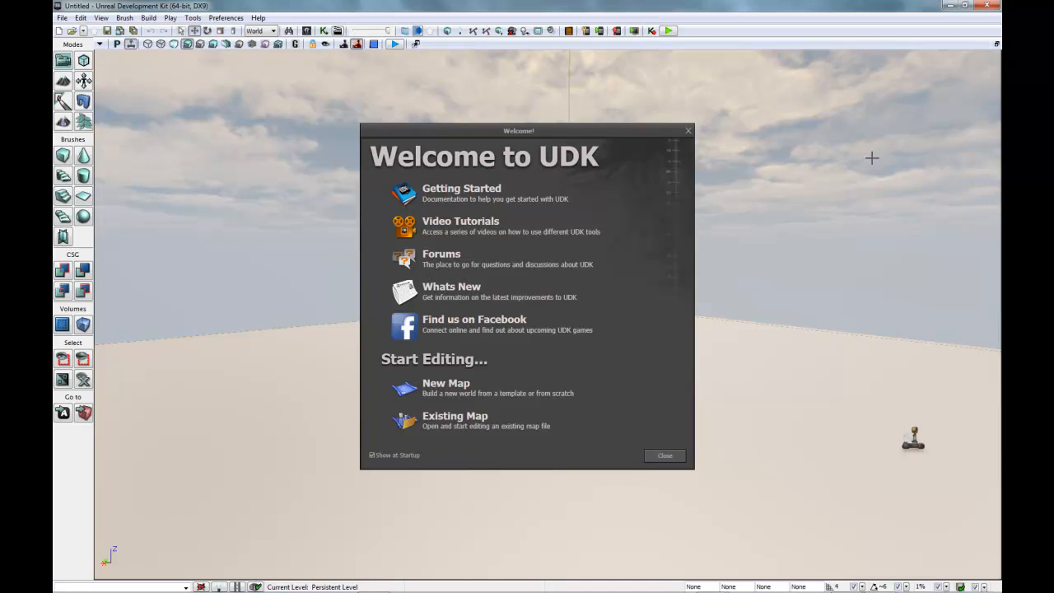
click(688, 130)
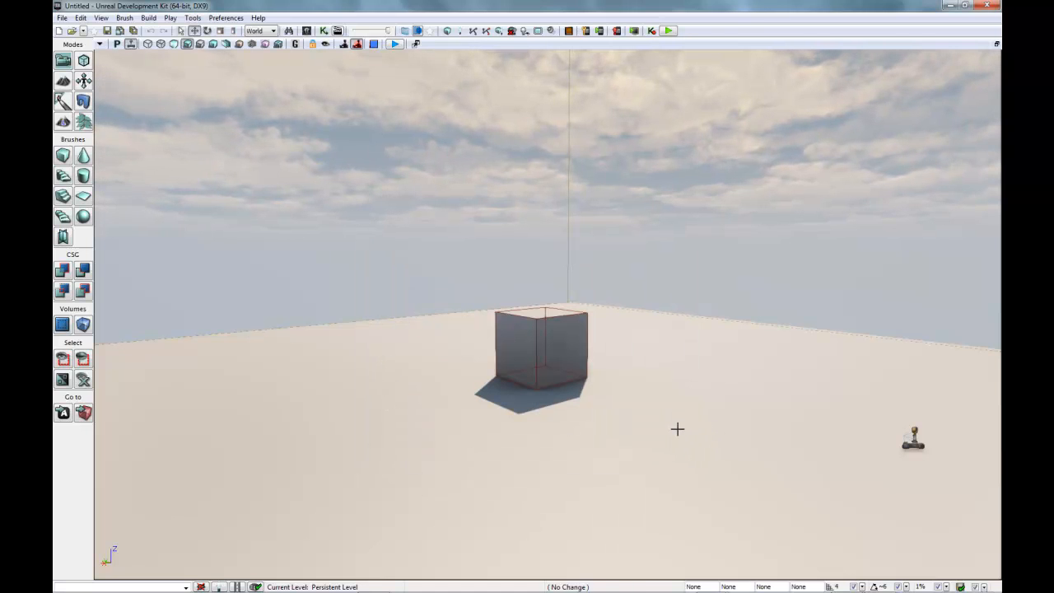
mouse_move(689, 423)
mouse_down()
mouse_move(704, 421)
mouse_move(686, 444)
mouse_move(687, 423)
mouse_up()
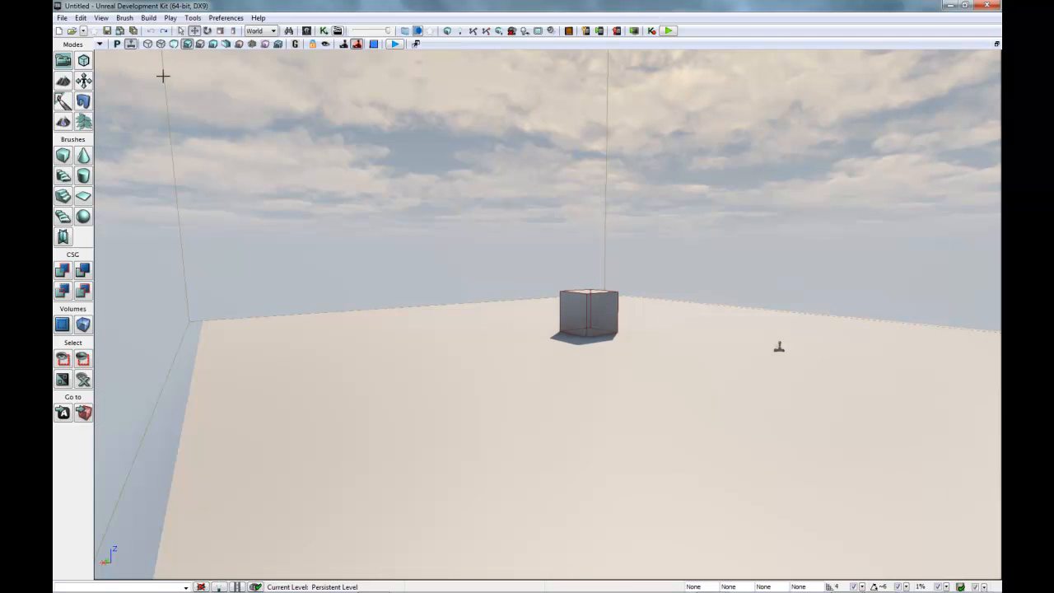
- Open the Content Browser, place it over the viewport and start importing an asset
click(306, 30)
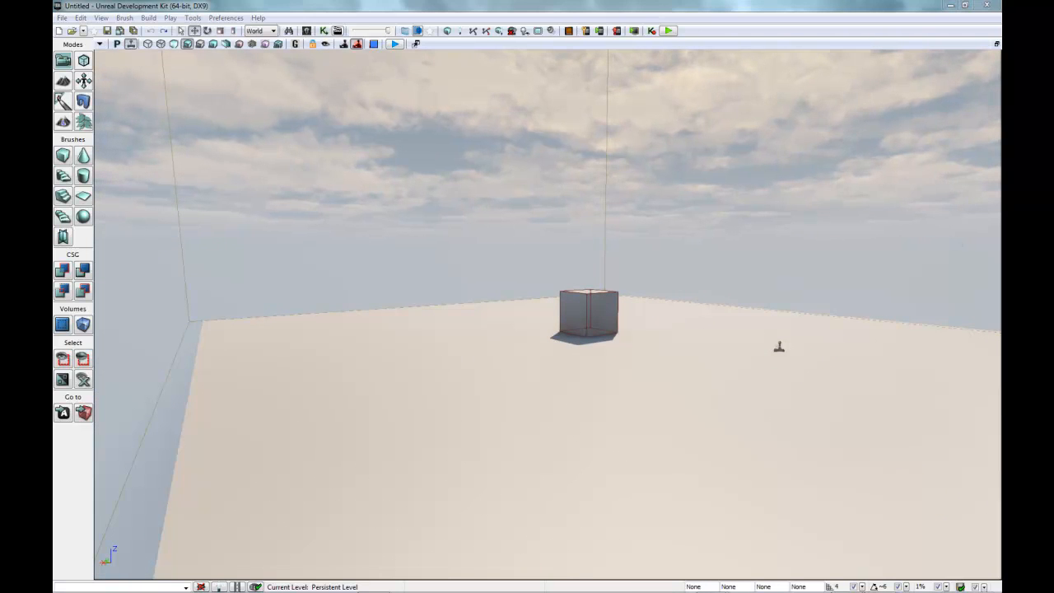
drag(1001, 85, 154, 82)
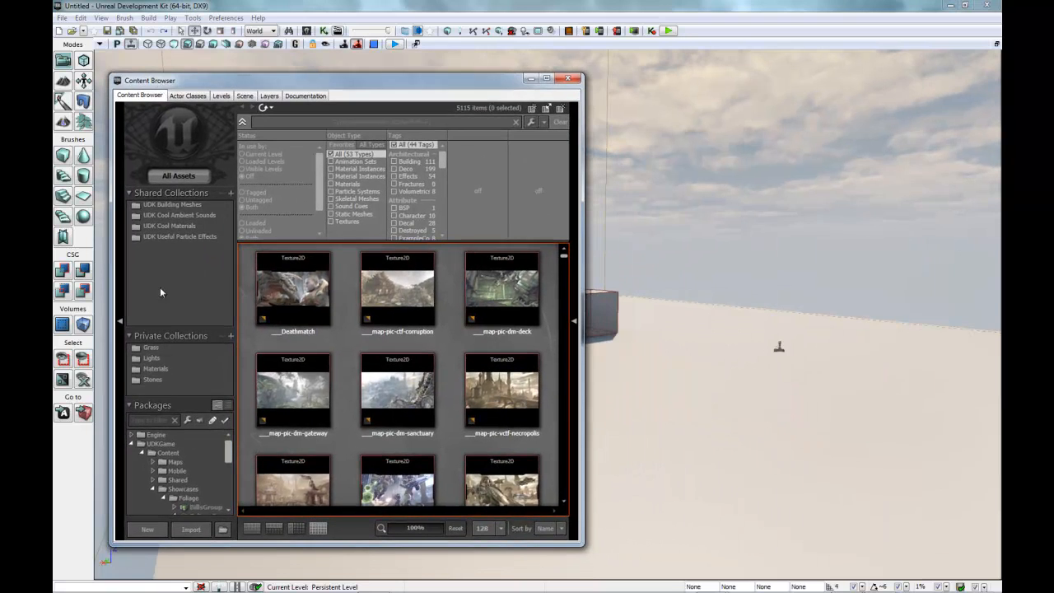
click(191, 529)
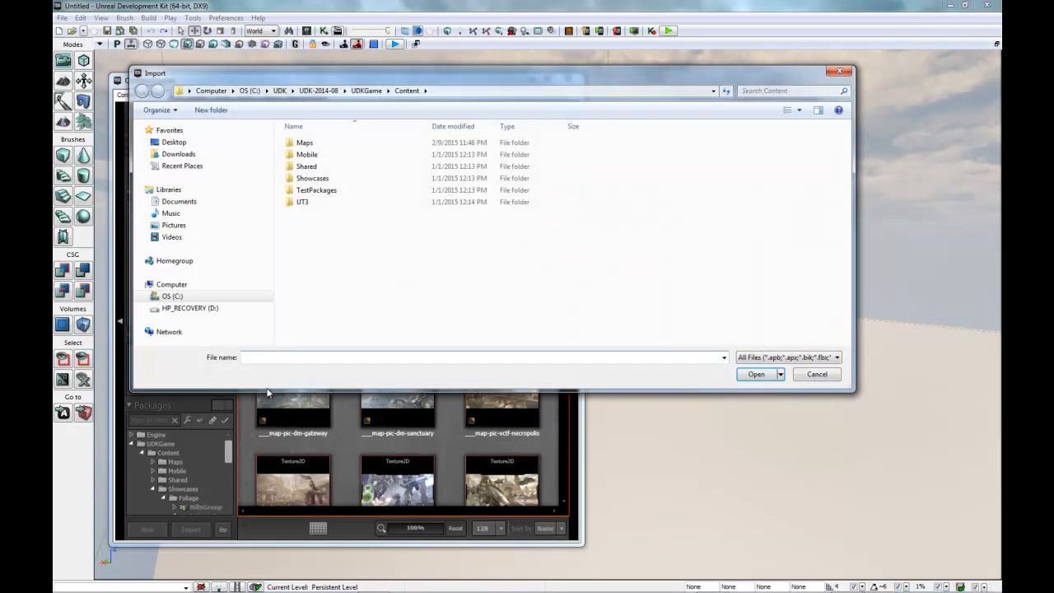
- Choose the Gas_Station file for import from the scenes folder of the Maya project Game_Building_01 in Documents
click(179, 201)
double_click(316, 256)
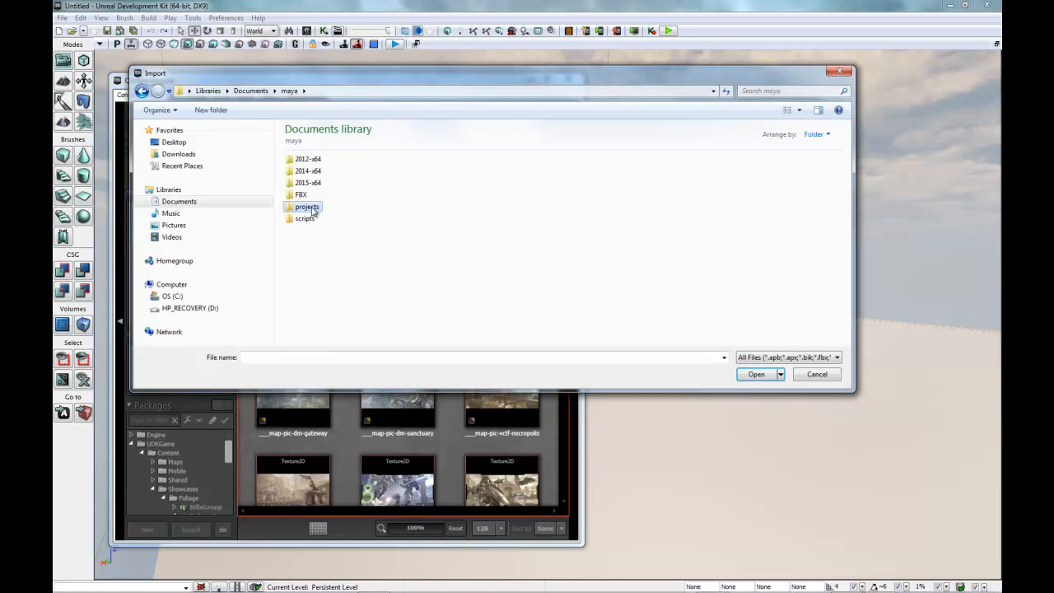
double_click(311, 209)
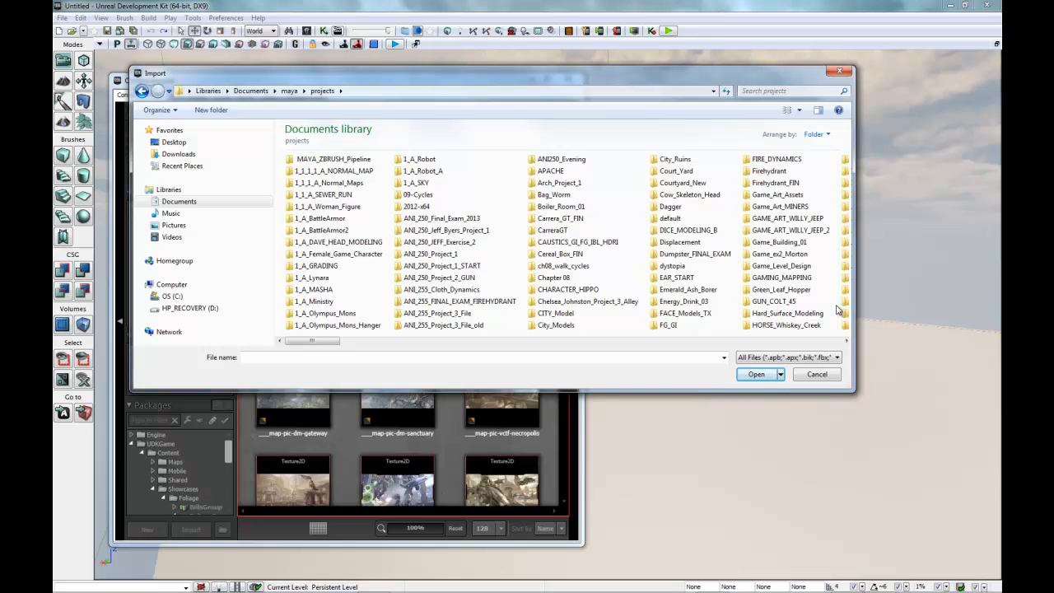
double_click(800, 244)
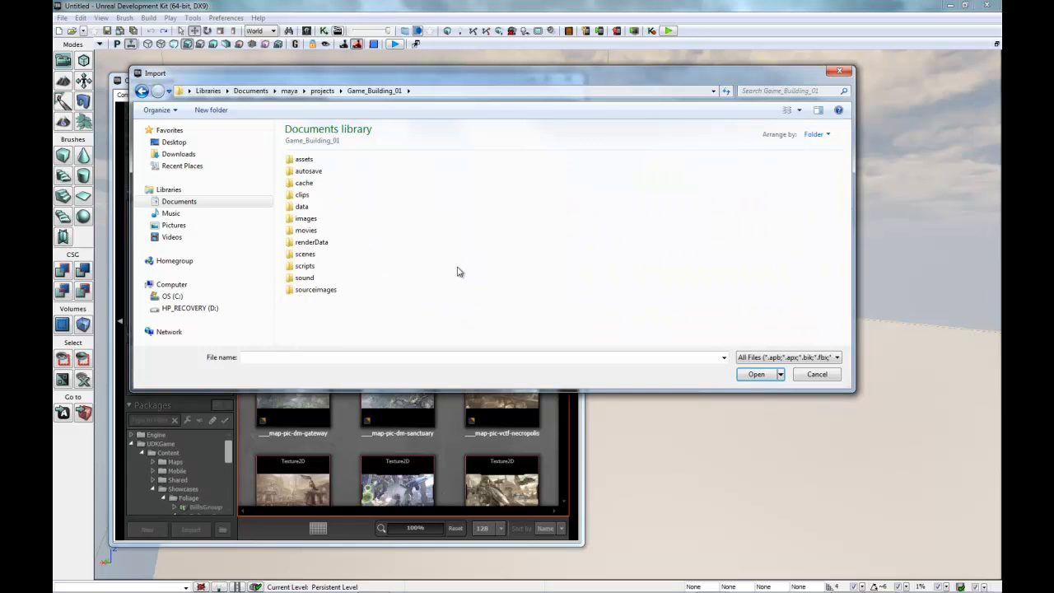
double_click(305, 255)
click(315, 171)
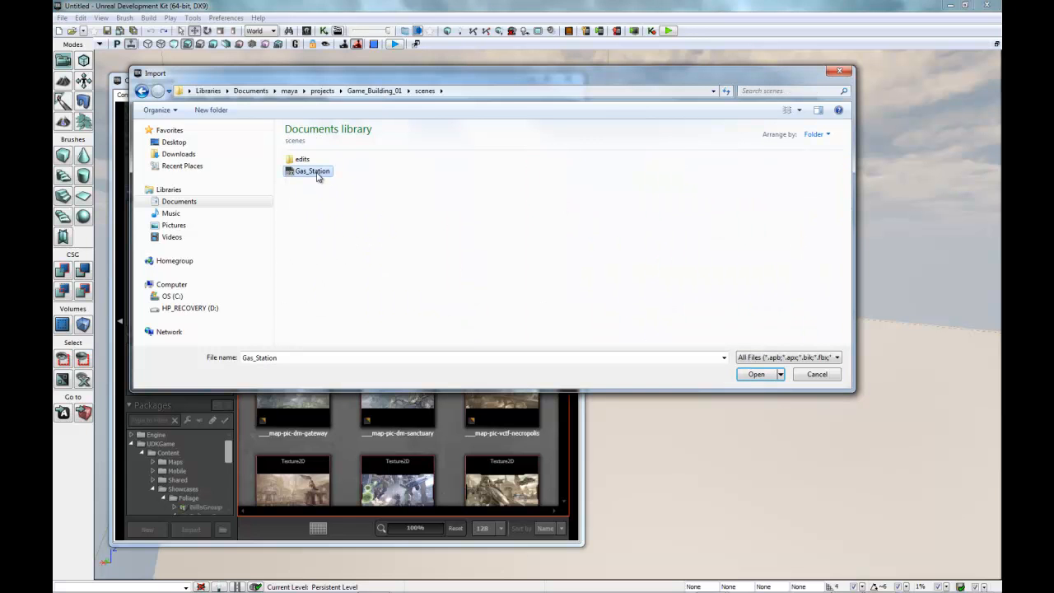
click(754, 375)
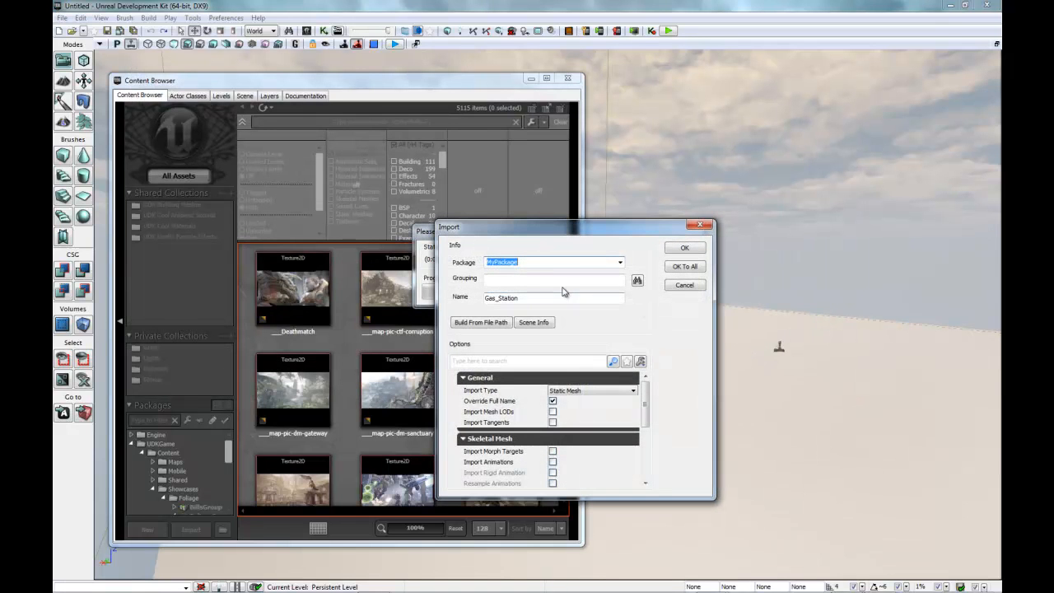
- Name the import package with the author's full name followed by "_Package"
drag(541, 233, 395, 233)
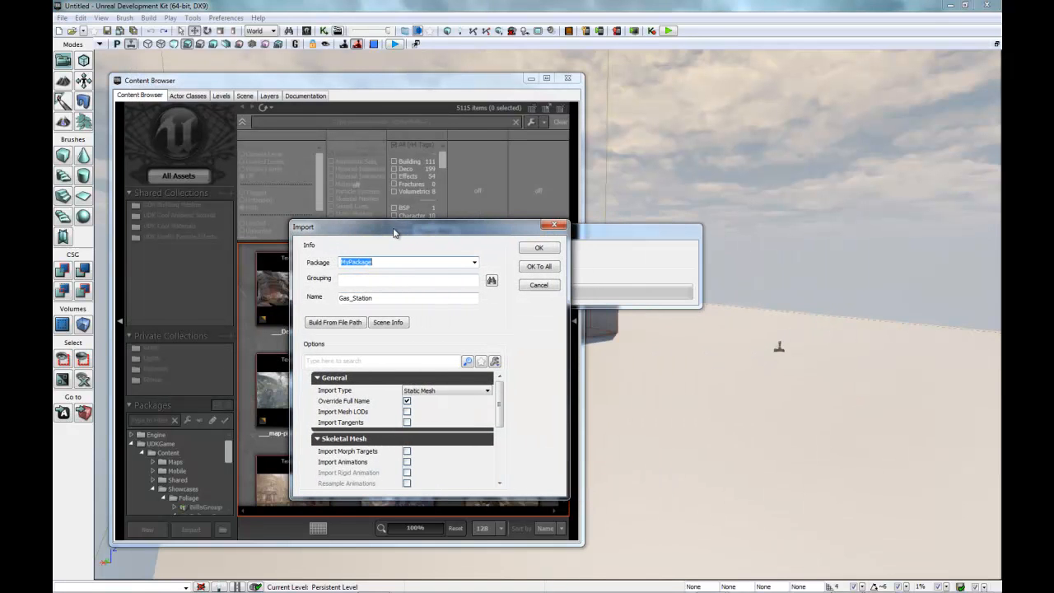
text(Jeff_Byers_)
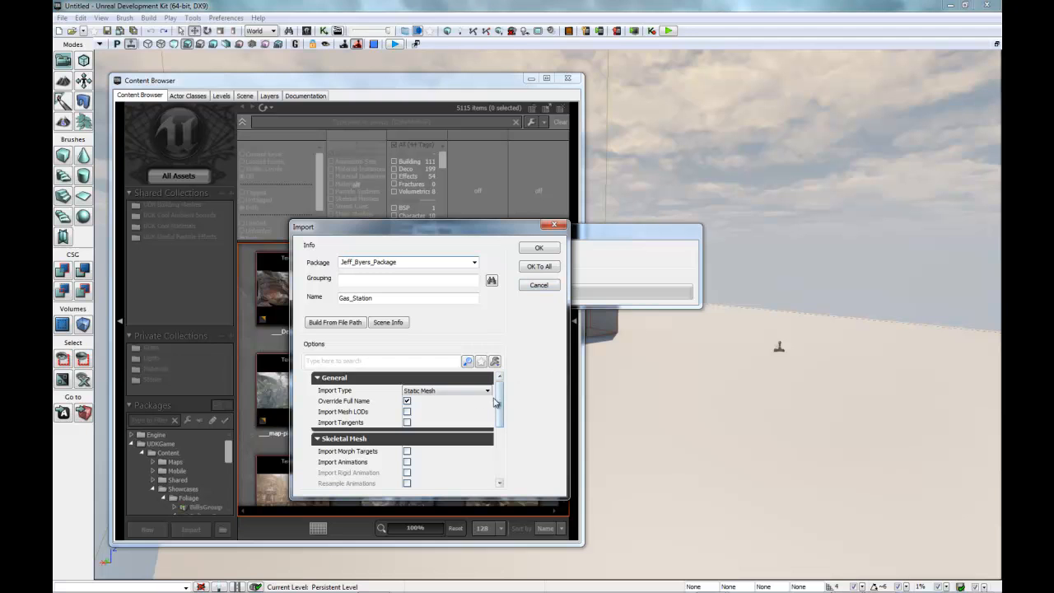
- Import Gas_Station as a static mesh with Import Materials enabled
drag(499, 396, 509, 473)
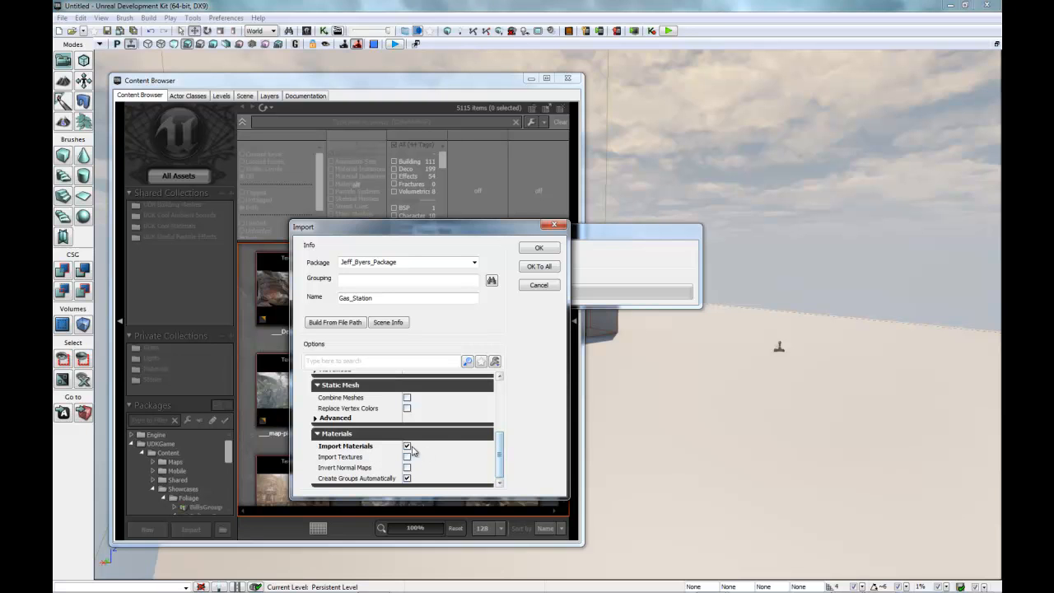
click(537, 250)
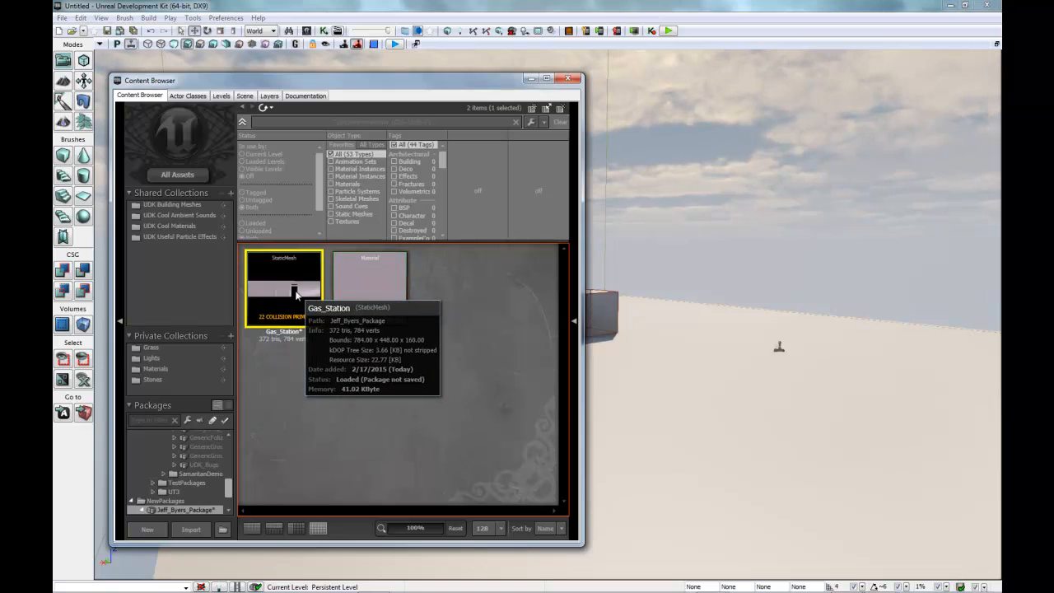
- Open the Gas_Station mesh in the Static Mesh Editor, inspect it from several angles with its collision shown, and close the editor
double_click(295, 291)
drag(229, 310, 390, 316)
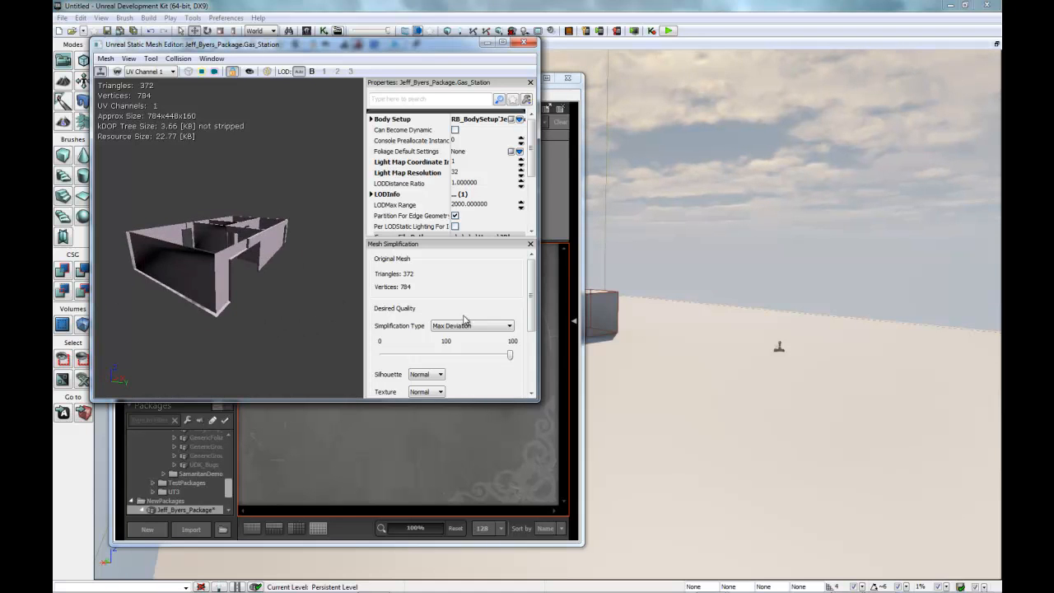
mouse_move(303, 313)
mouse_down()
mouse_move(214, 324)
mouse_move(284, 285)
mouse_move(342, 318)
mouse_move(259, 301)
mouse_move(275, 294)
mouse_move(274, 265)
mouse_move(288, 293)
mouse_move(301, 276)
mouse_move(284, 308)
mouse_up()
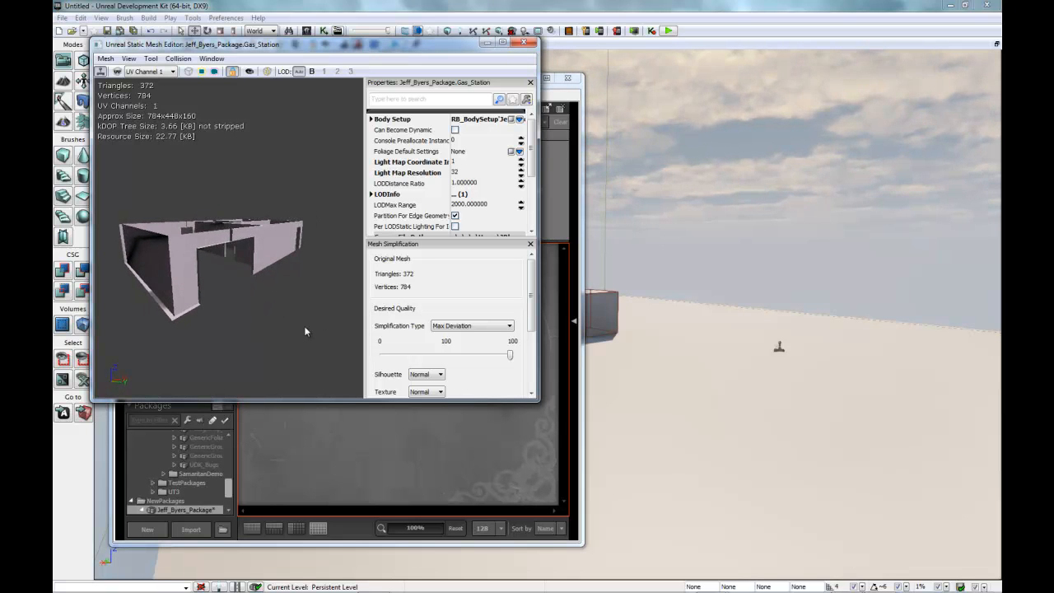
click(214, 72)
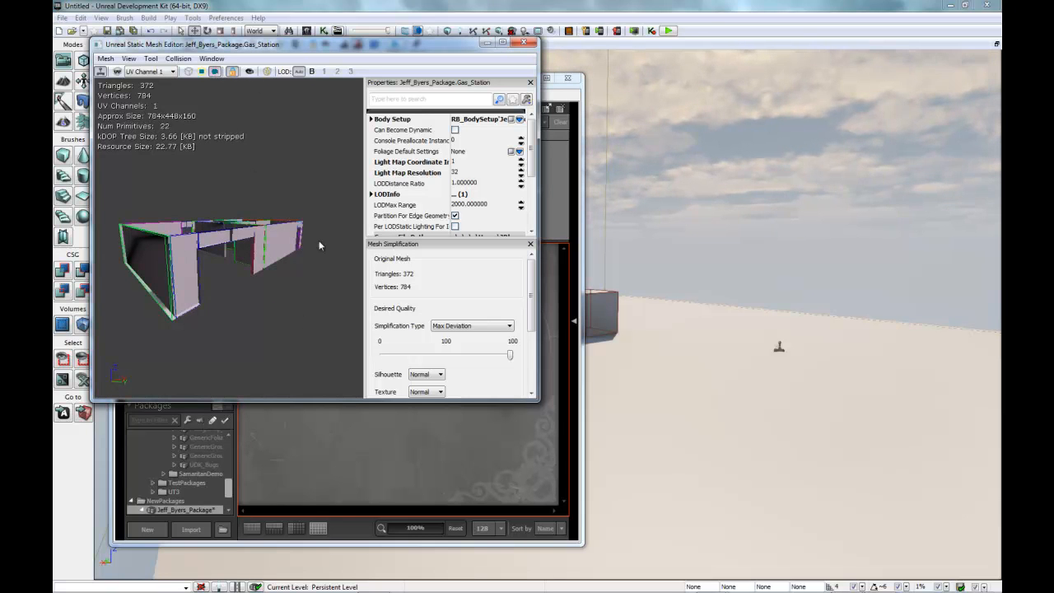
mouse_move(314, 264)
mouse_down()
mouse_move(269, 275)
mouse_move(198, 317)
mouse_move(276, 280)
mouse_move(266, 271)
mouse_move(309, 344)
mouse_move(317, 253)
mouse_move(367, 234)
mouse_move(367, 251)
mouse_move(163, 240)
mouse_move(97, 249)
mouse_move(98, 236)
mouse_move(94, 258)
mouse_move(327, 221)
mouse_move(296, 265)
mouse_move(310, 247)
mouse_up()
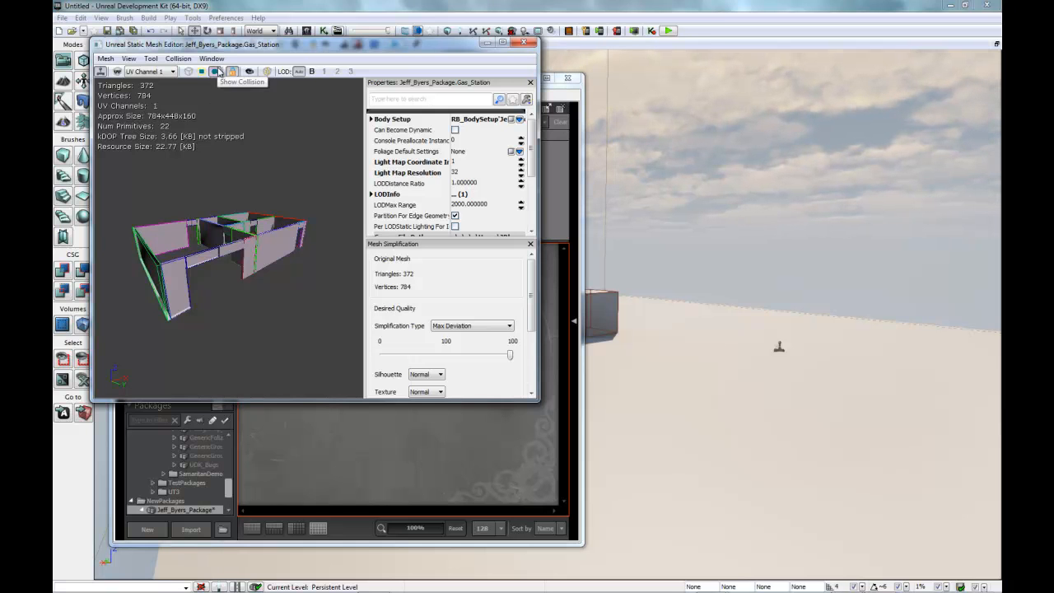
mouse_move(319, 223)
mouse_down()
mouse_move(311, 207)
mouse_move(315, 226)
mouse_move(327, 221)
mouse_up()
drag(334, 194, 312, 199)
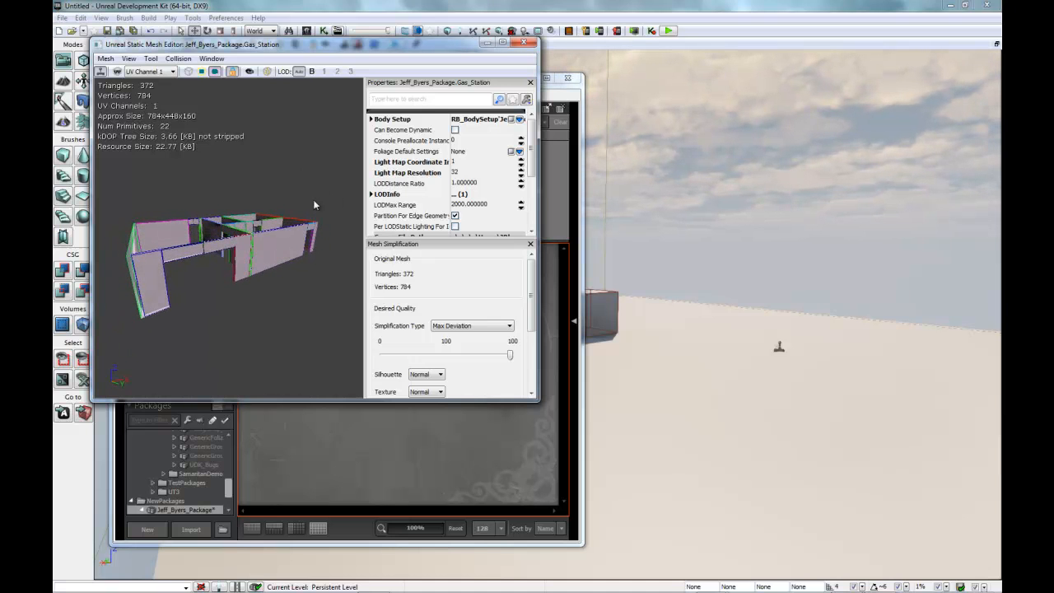
click(250, 72)
click(521, 42)
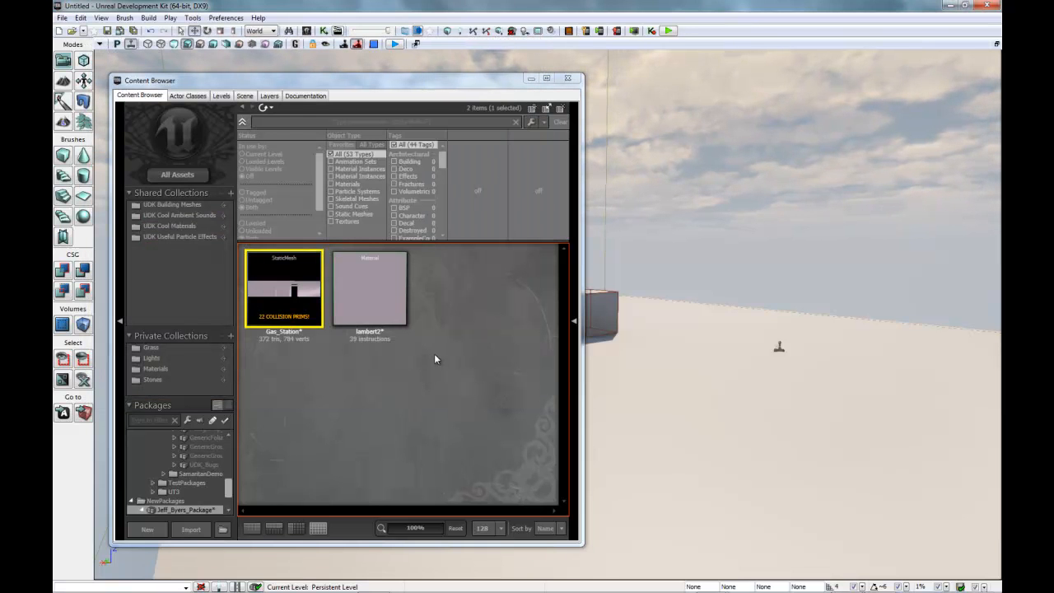
- Place the Gas_Station static mesh on the level's floor in front of the cube and close the Content Browser
mouse_move(282, 288)
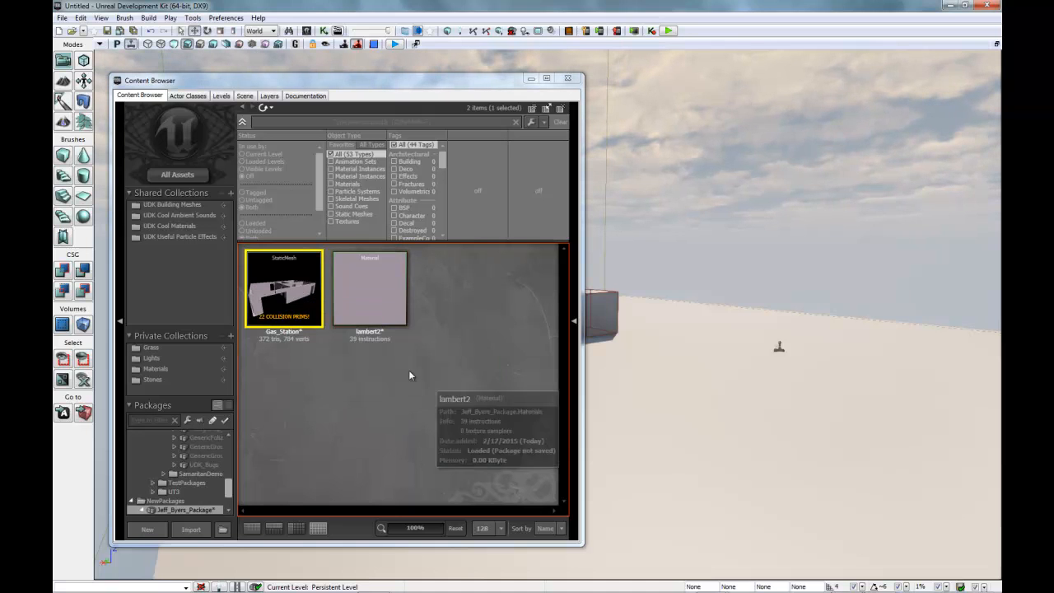
drag(276, 280, 540, 362)
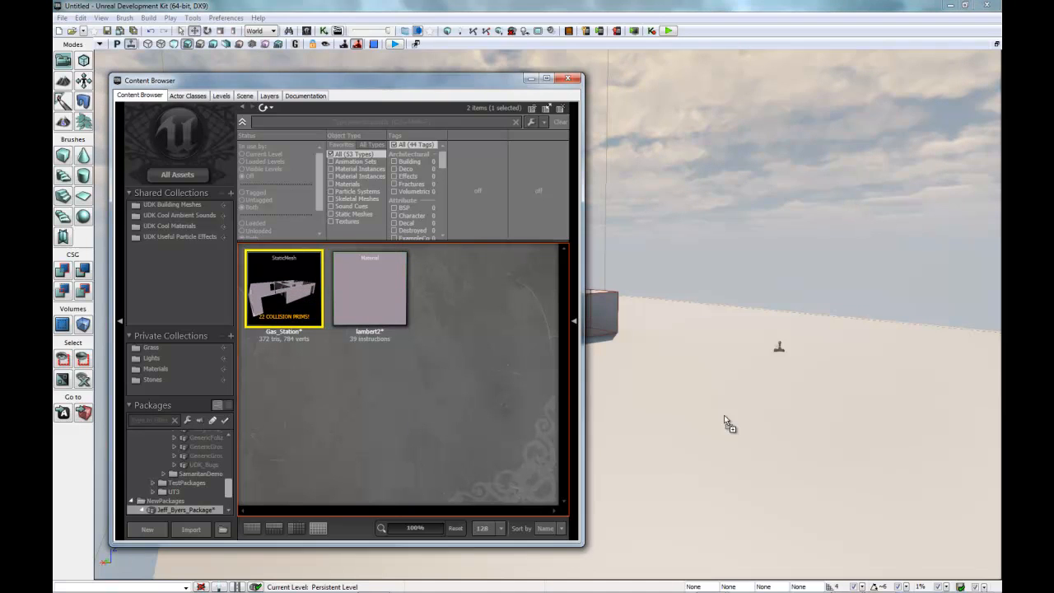
drag(727, 423, 738, 422)
scroll(798, 447, down, 3)
scroll(798, 446, up, 5)
click(568, 78)
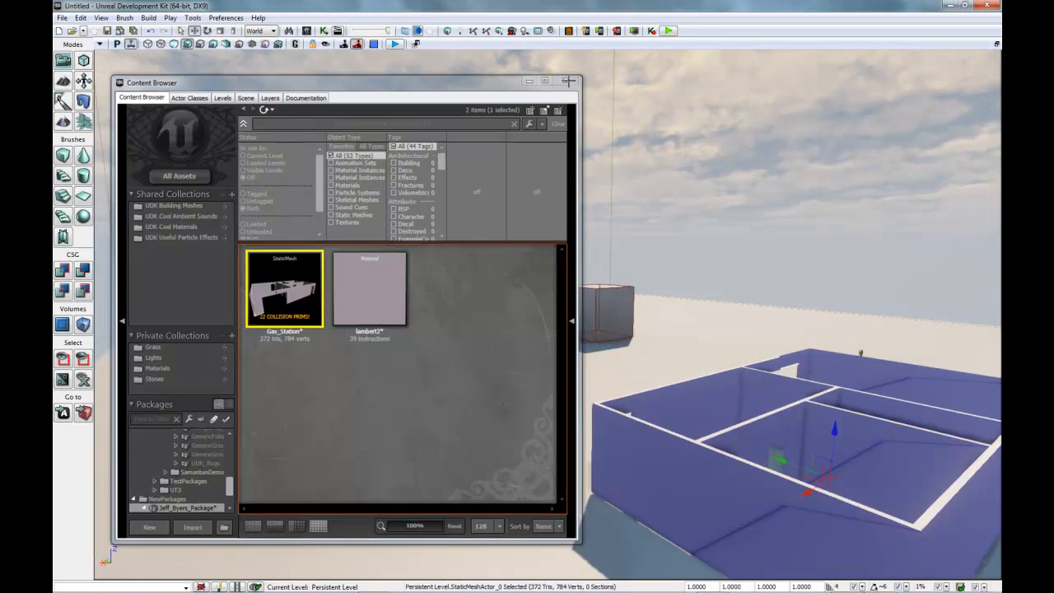
- Move the gas station building across the floor to a spot nearer the cube and select the floor
scroll(533, 424, down, 3)
scroll(675, 428, up, 1)
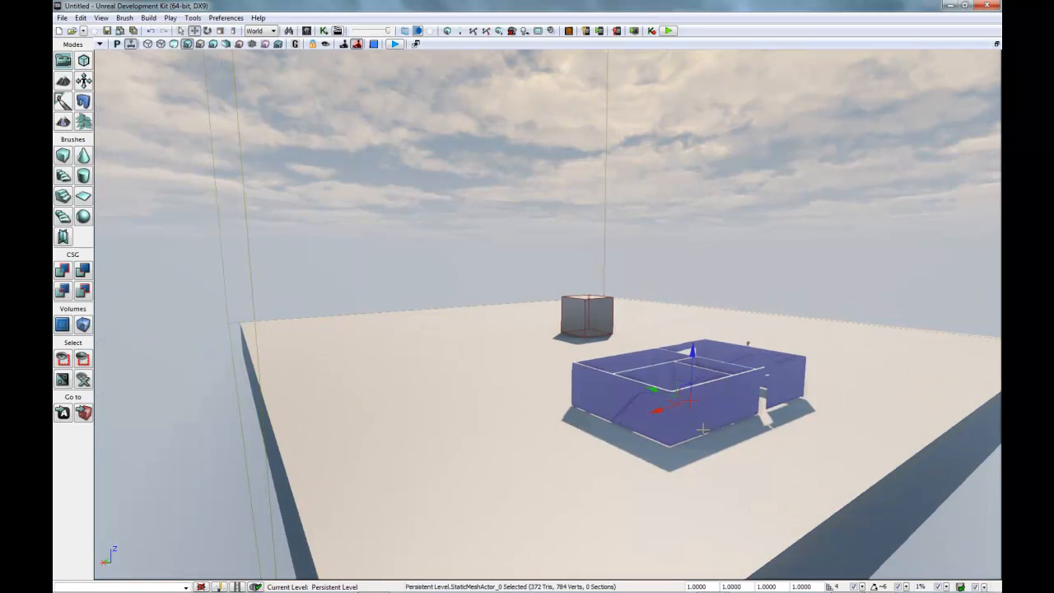
scroll(702, 416, up, 3)
scroll(703, 417, down, 4)
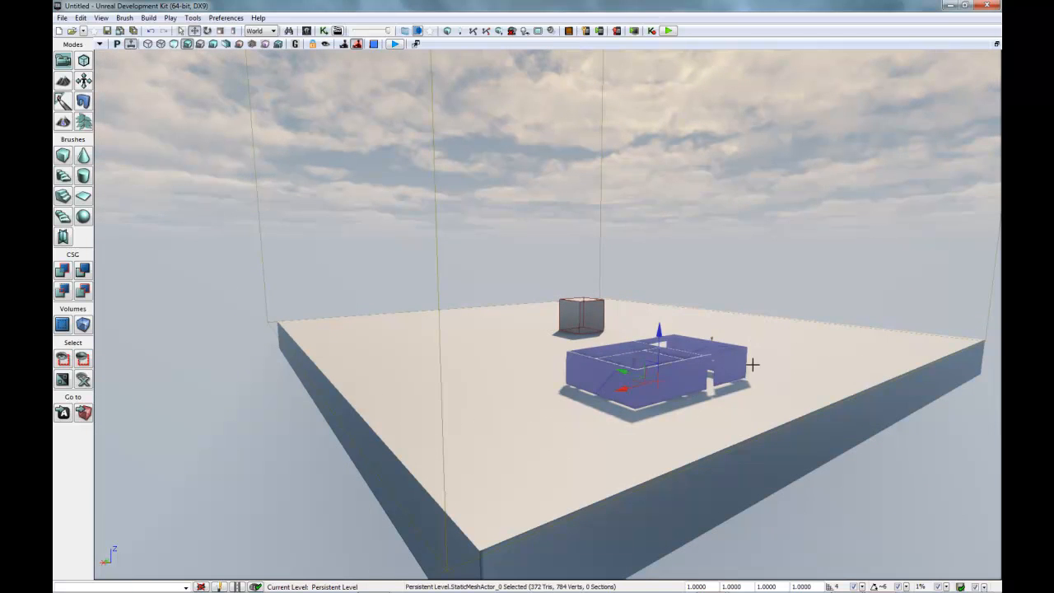
scroll(687, 370, down, 2)
scroll(692, 354, up, 5)
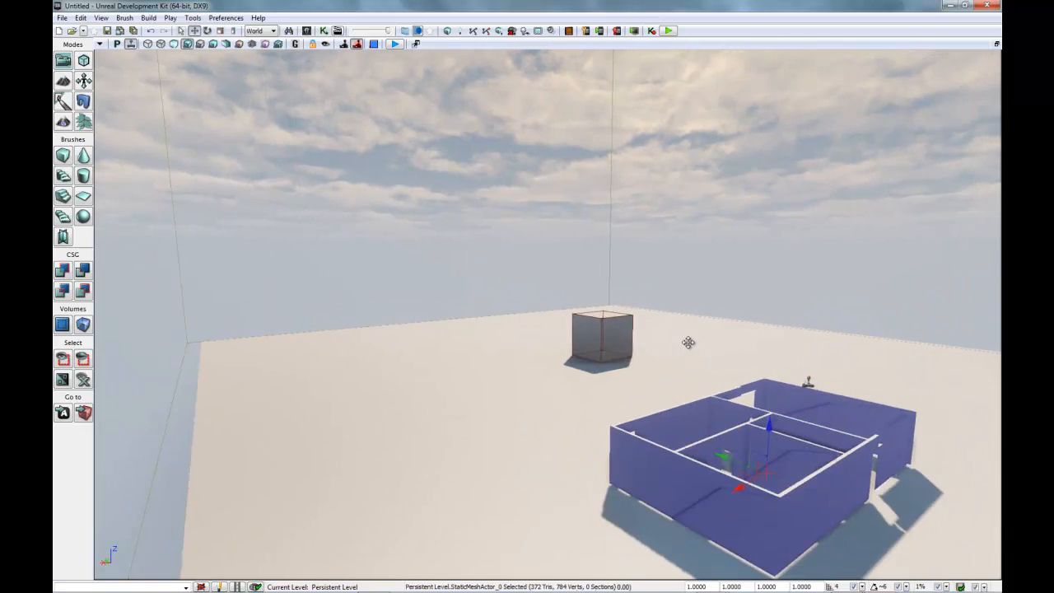
drag(682, 424, 583, 381)
click(732, 452)
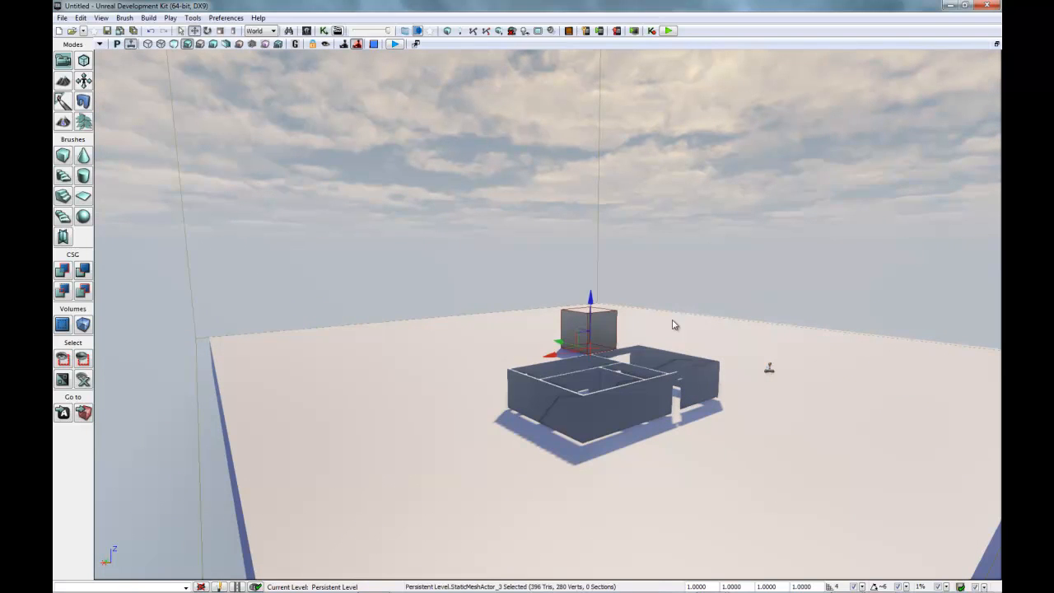
- Rebuild the level's geometry and close the Map Check report
click(447, 31)
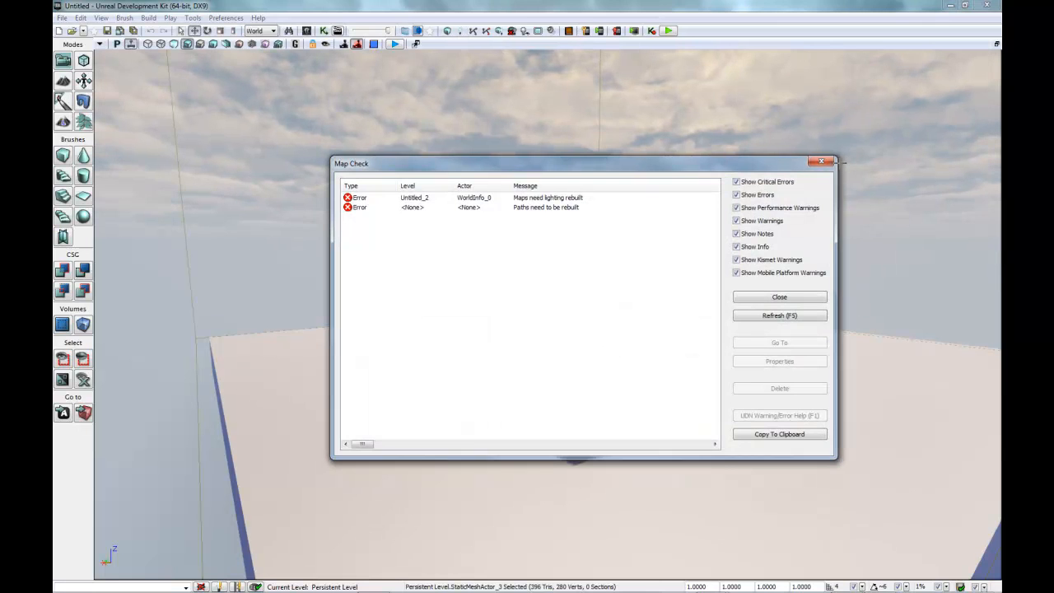
click(821, 162)
- Play the level from the floor beside the building, walk through its doorways and rooms to test the collision, and end the preview
right_click(647, 485)
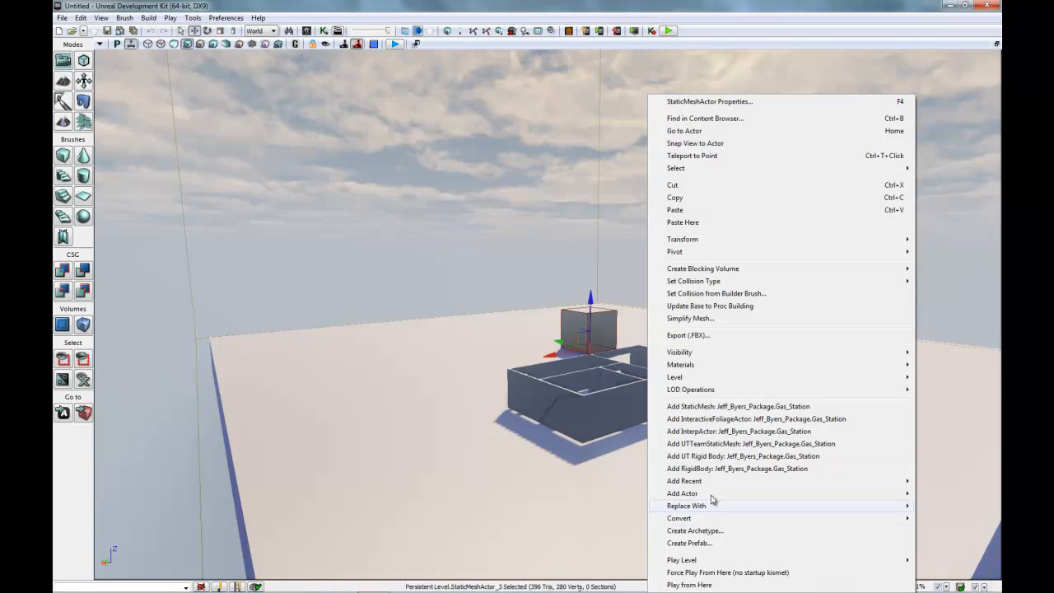
click(688, 574)
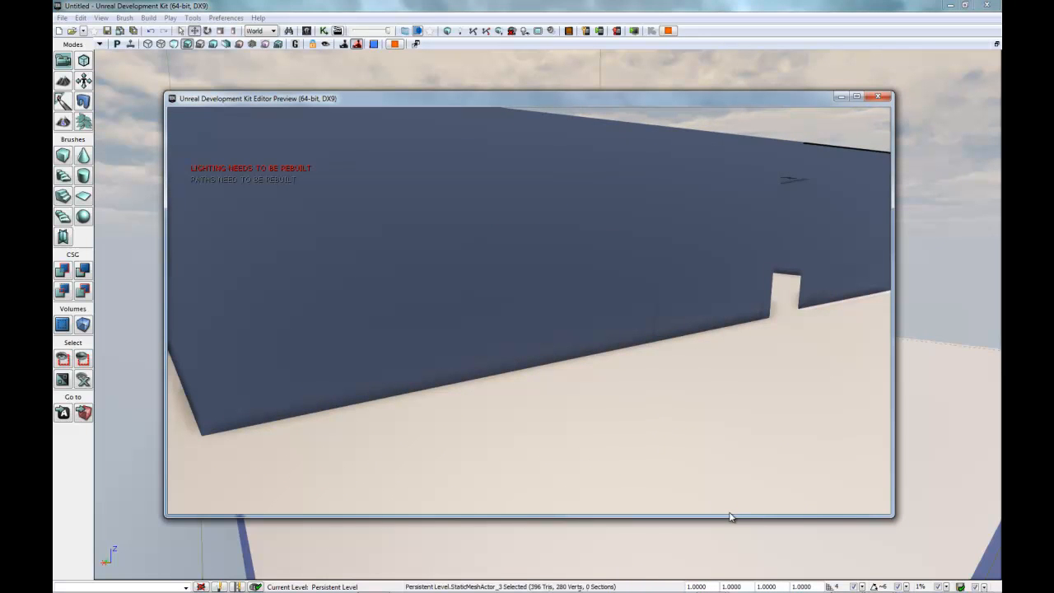
key(w)
key(w)
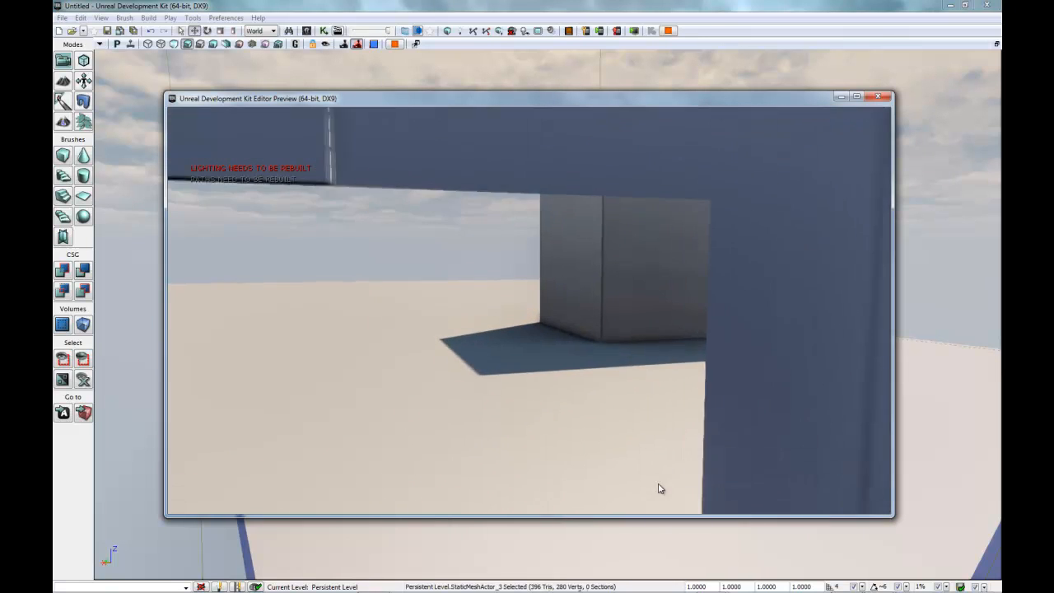
key(w)
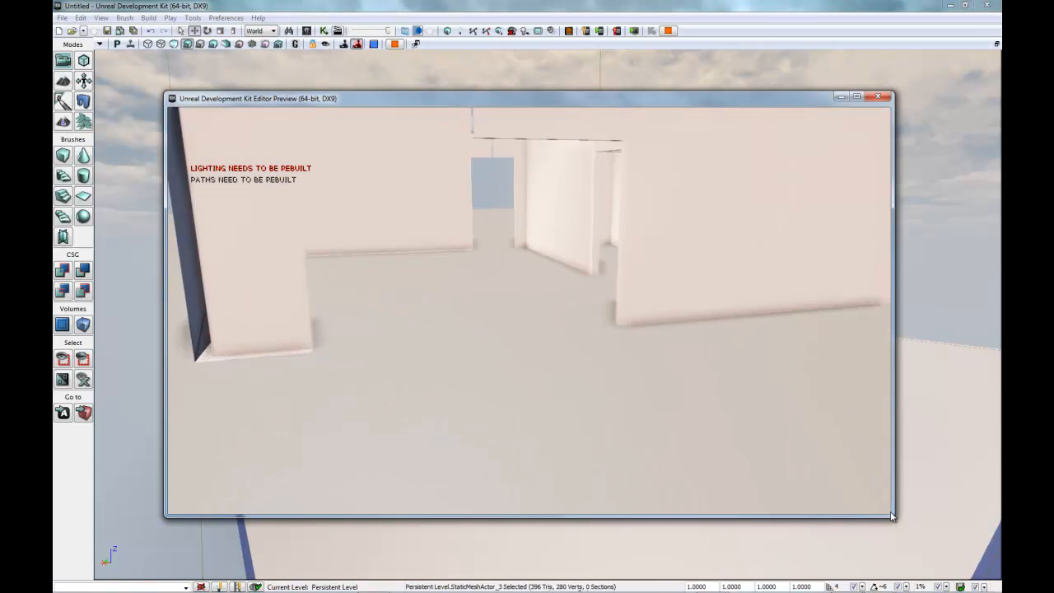
key(w)
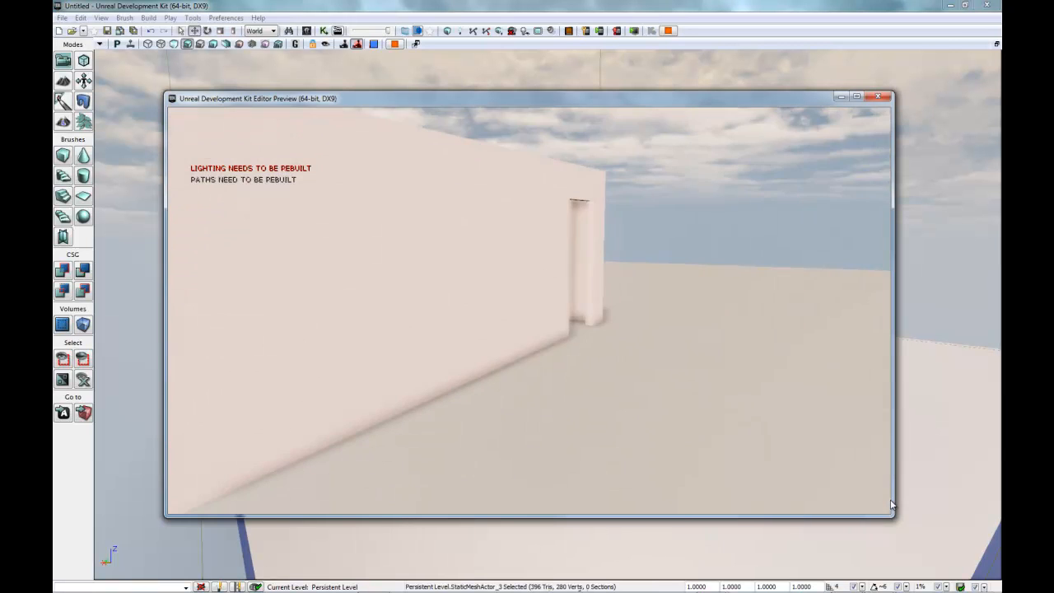
key(w)
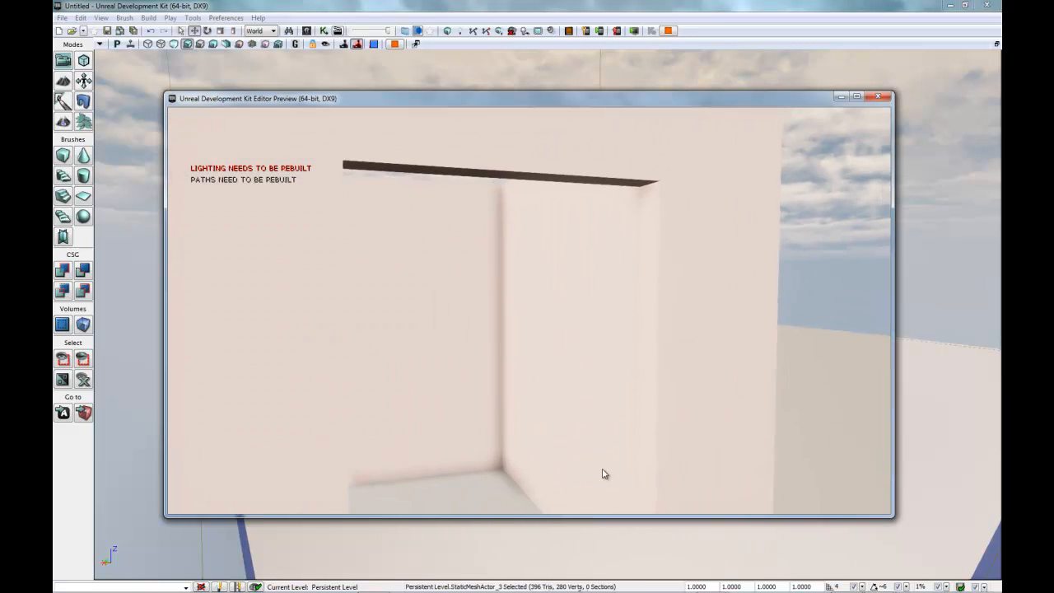
key(w)
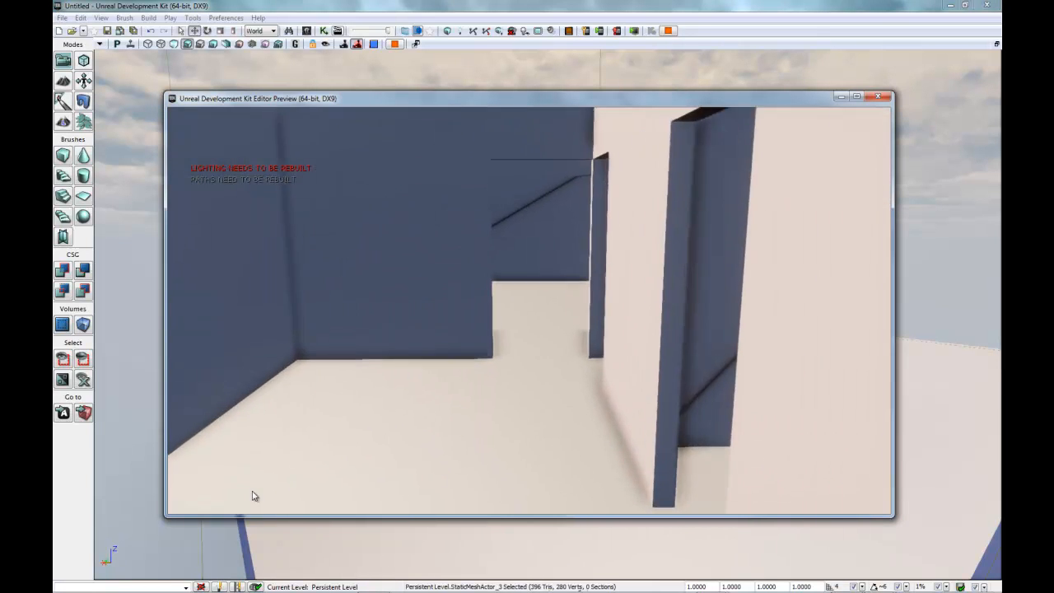
key(w)
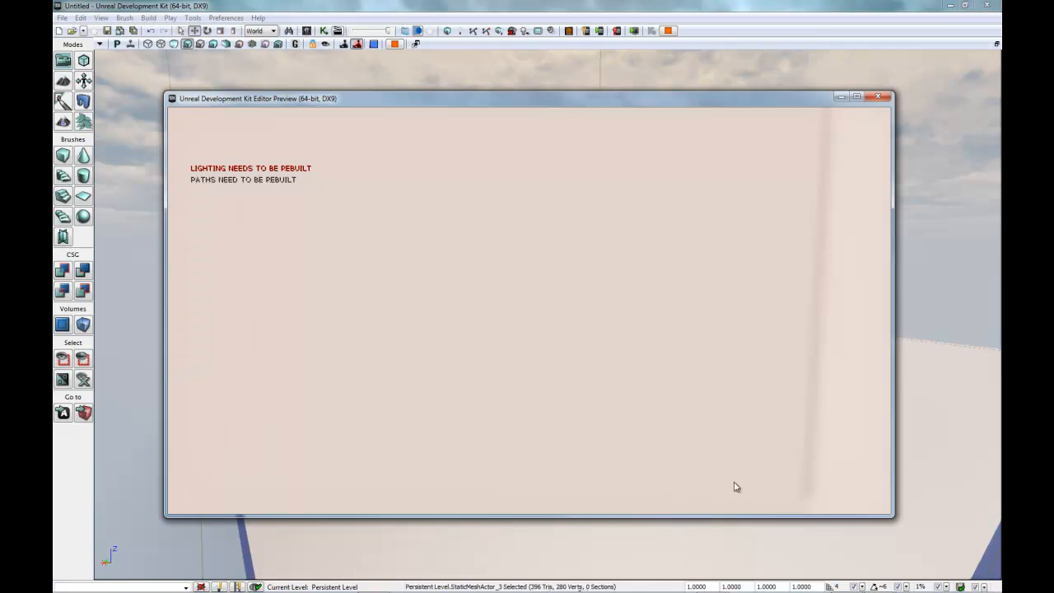
key(w)
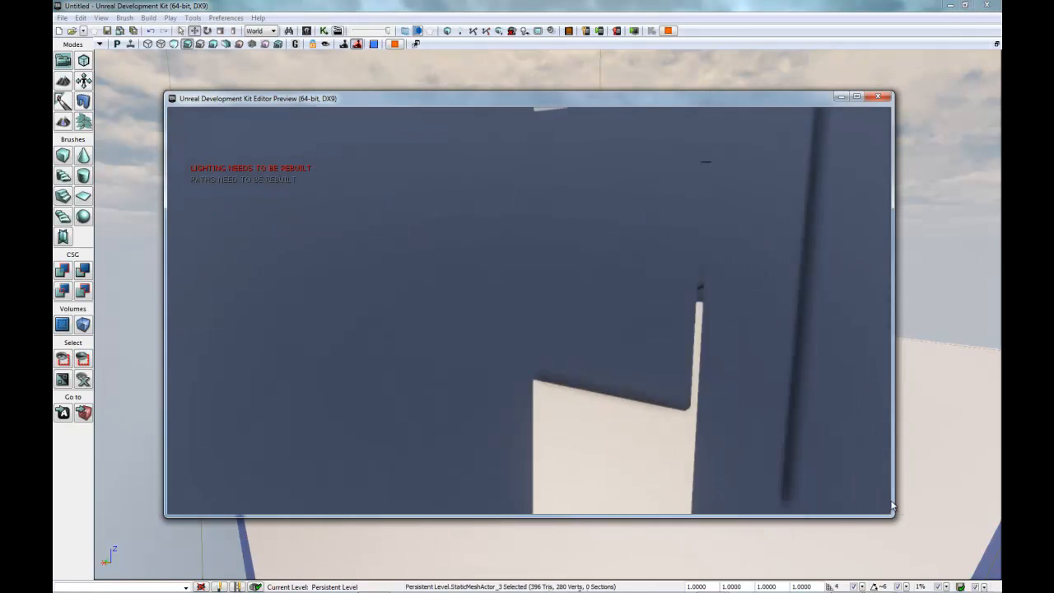
key(w)
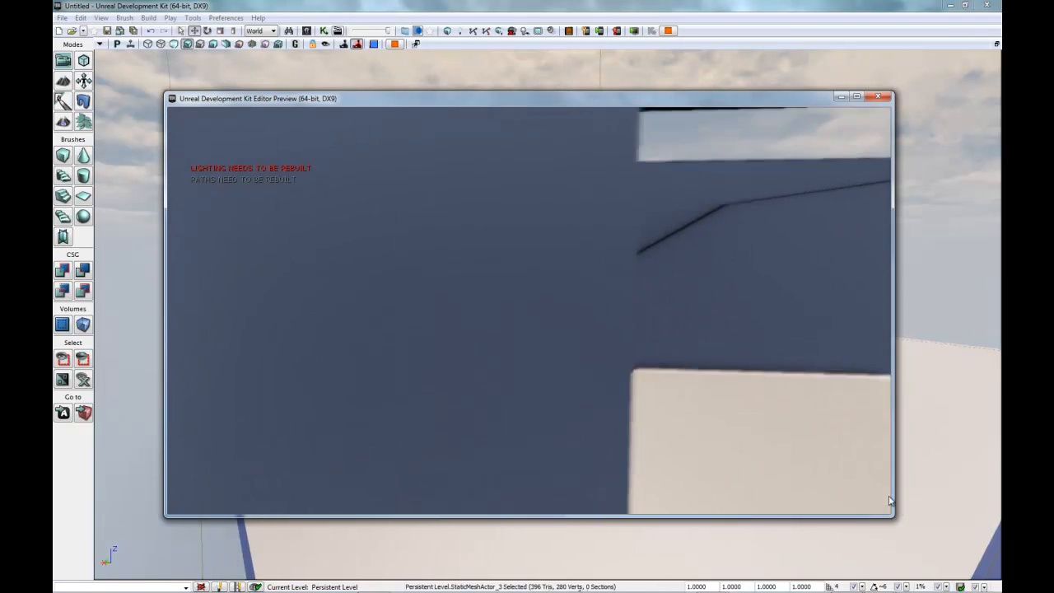
key(w)
key(w)
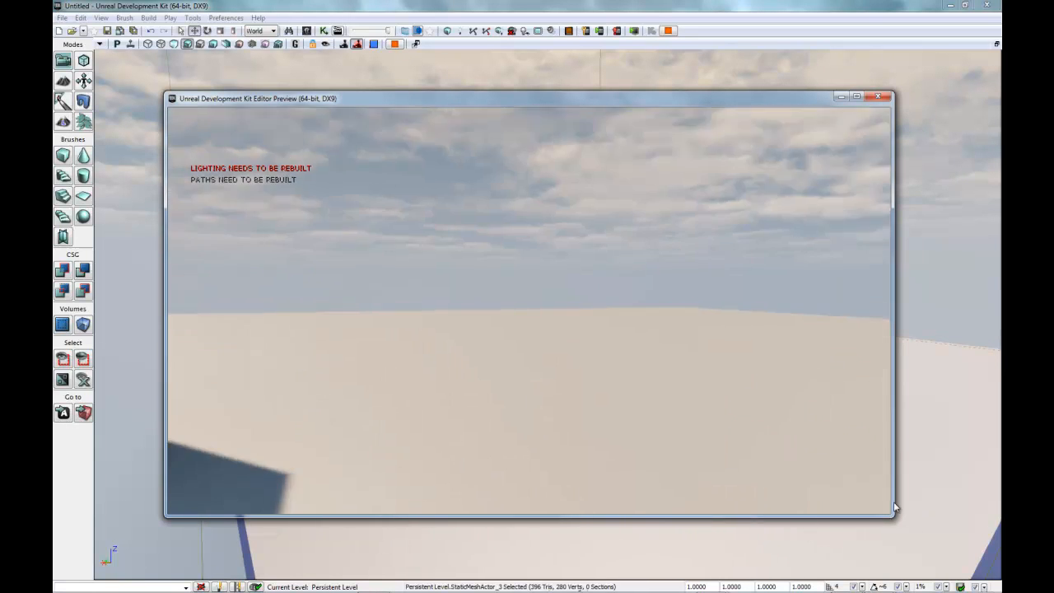
key(w)
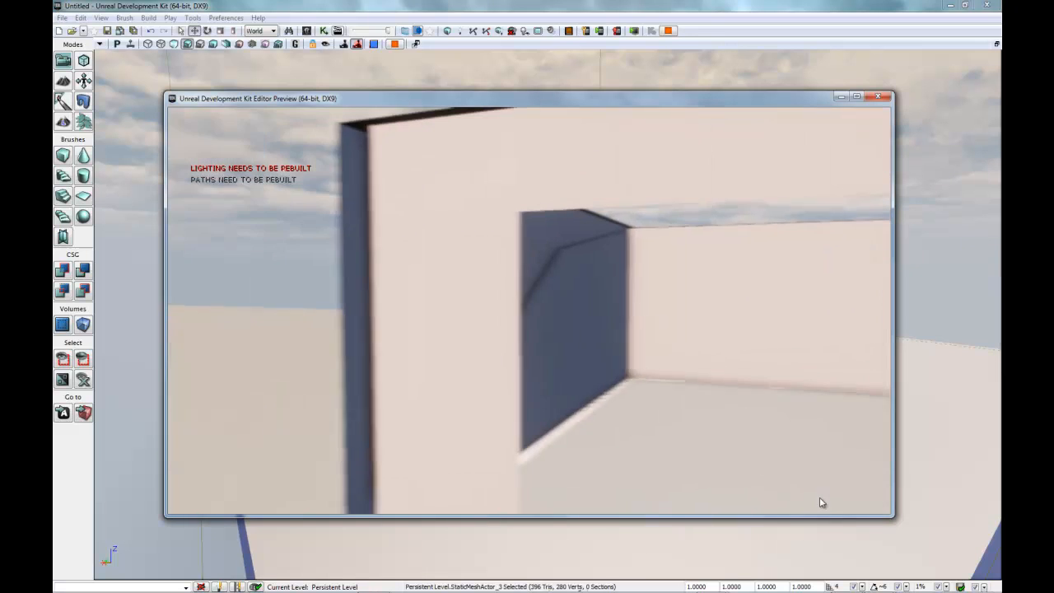
key(s)
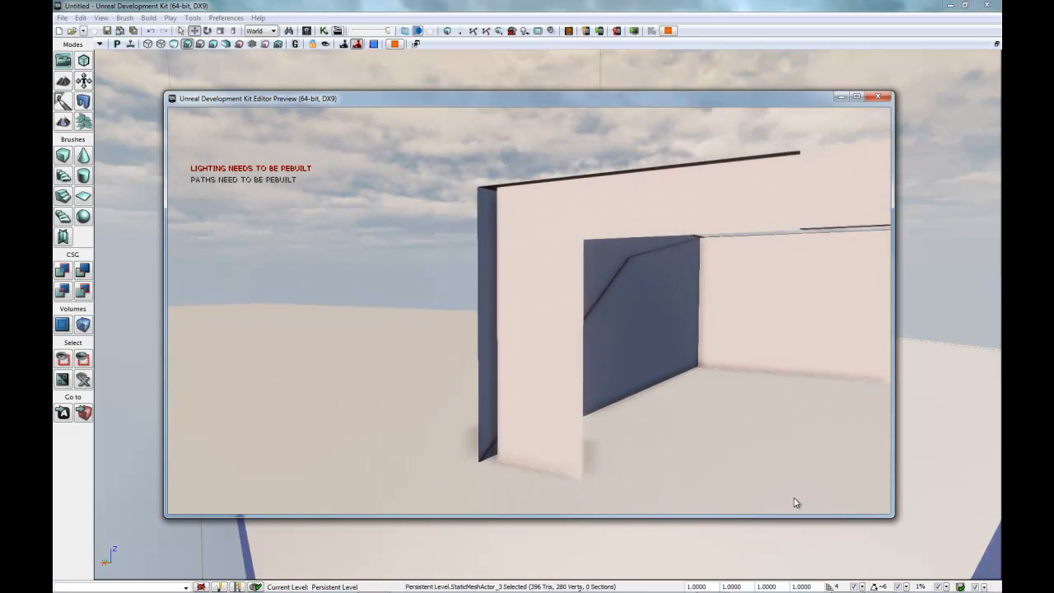
key(Escape)
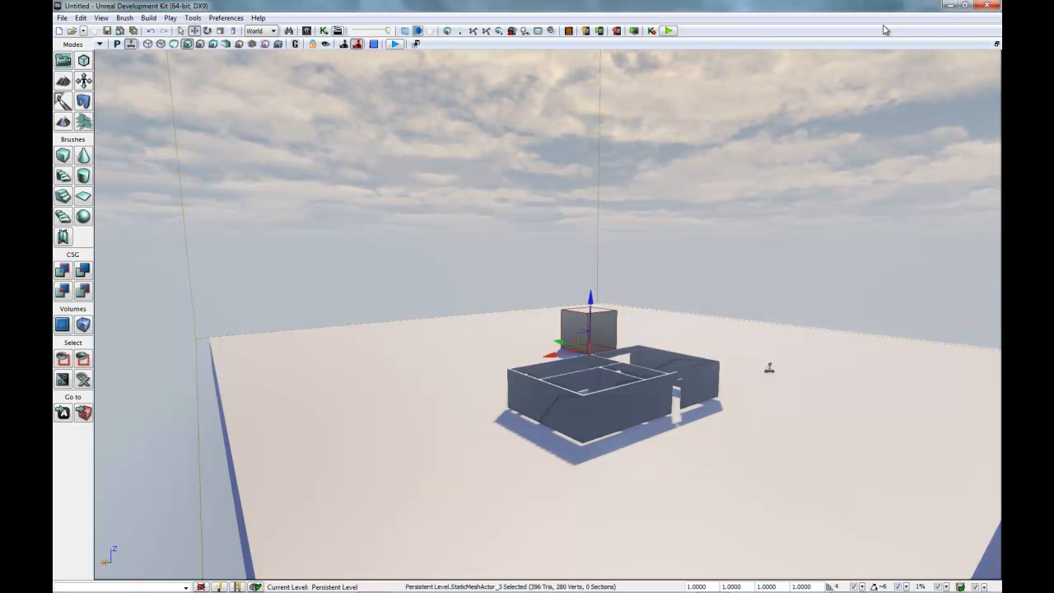
- Switch to Maya and hide the Building layer, leaving the Collision layer visible
click(949, 5)
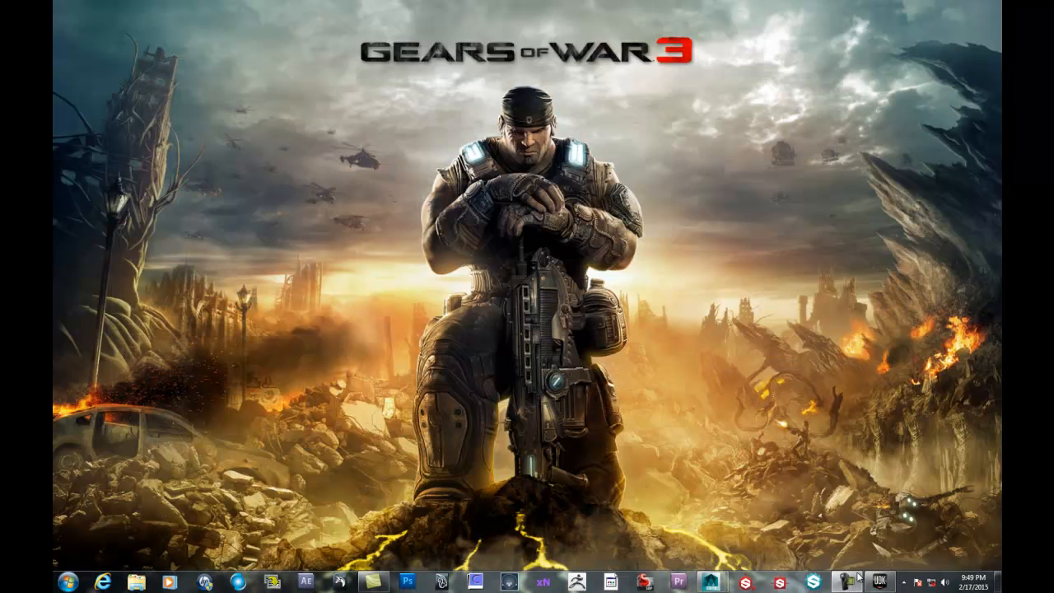
mouse_move(710, 581)
click(749, 520)
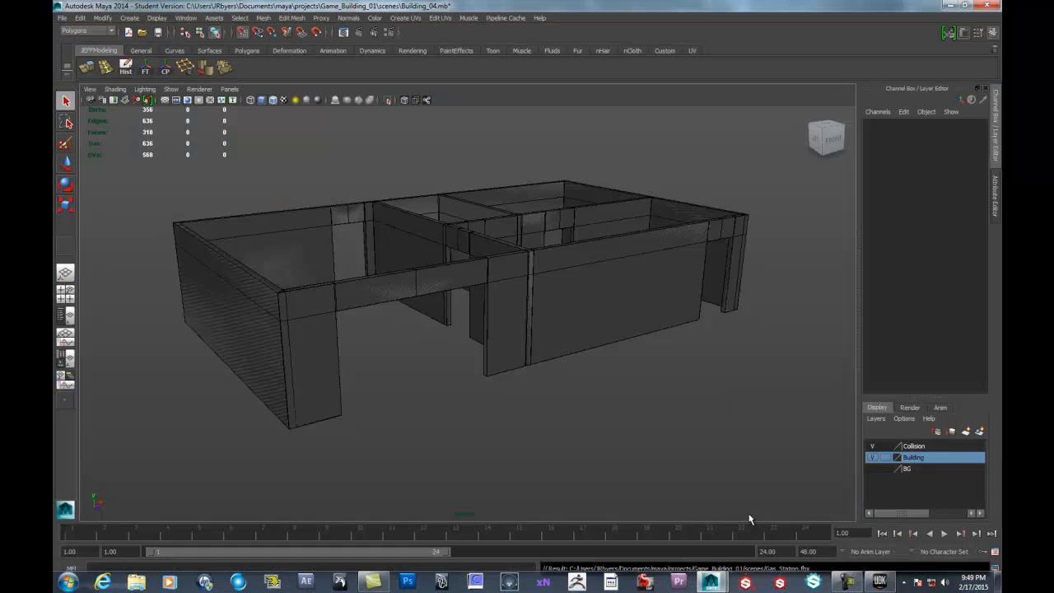
click(873, 457)
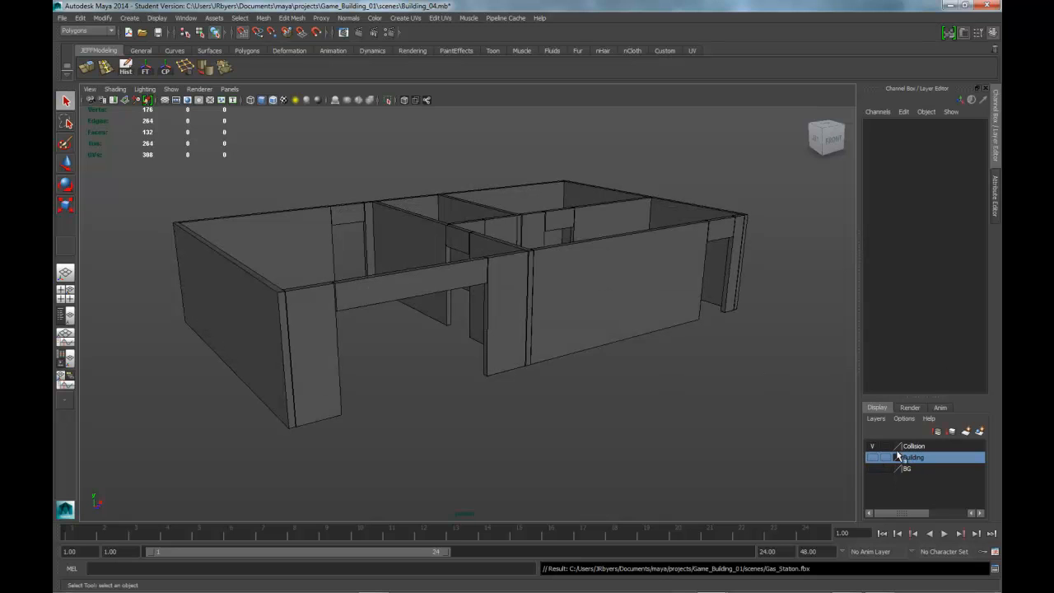
click(873, 446)
click(872, 445)
- Turn off two-sided lighting in the perspective view
click(90, 89)
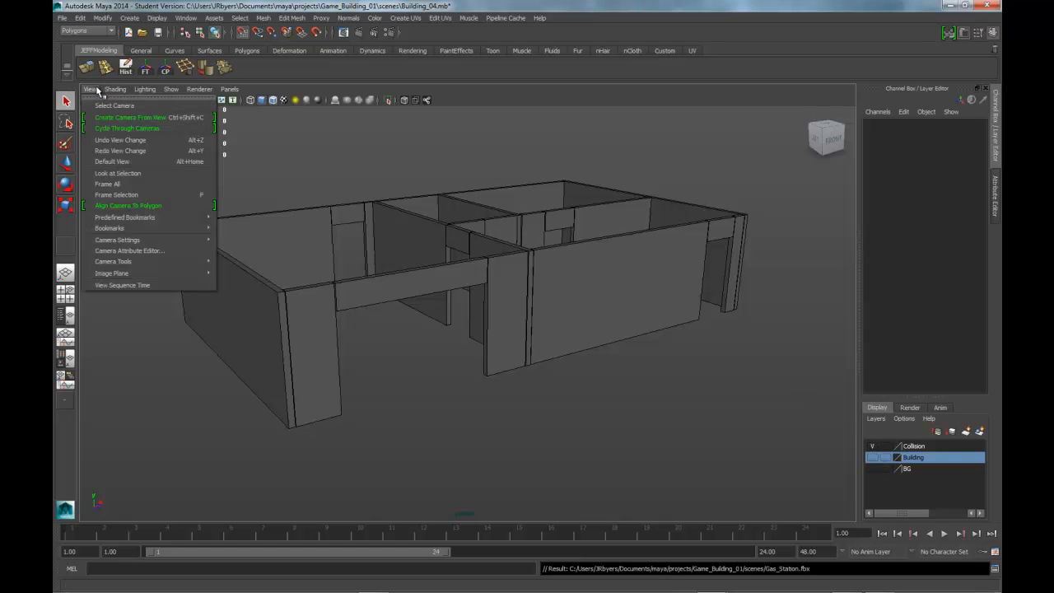
mouse_move(138, 93)
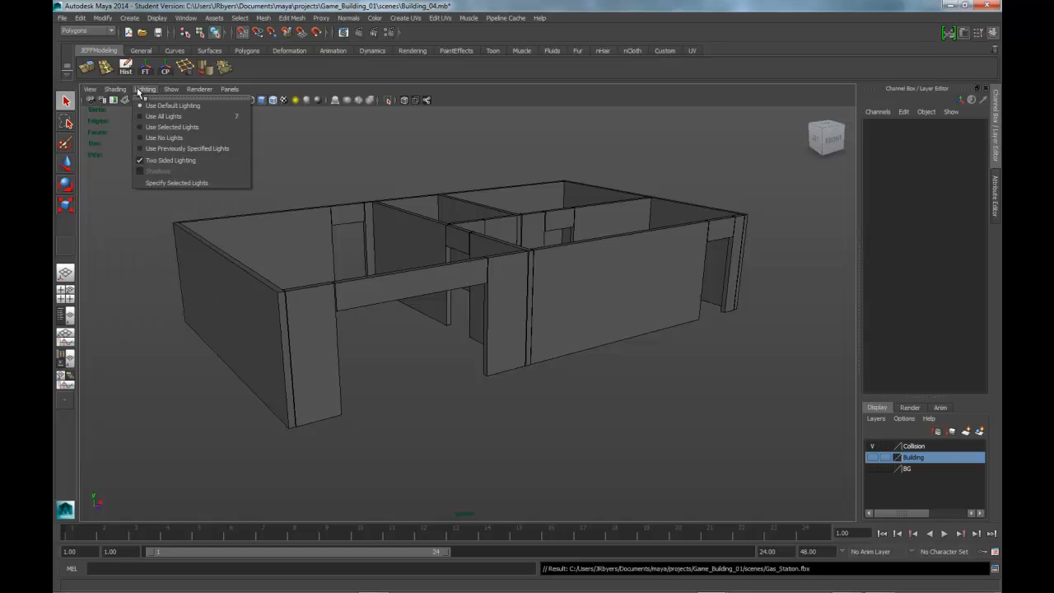
click(140, 160)
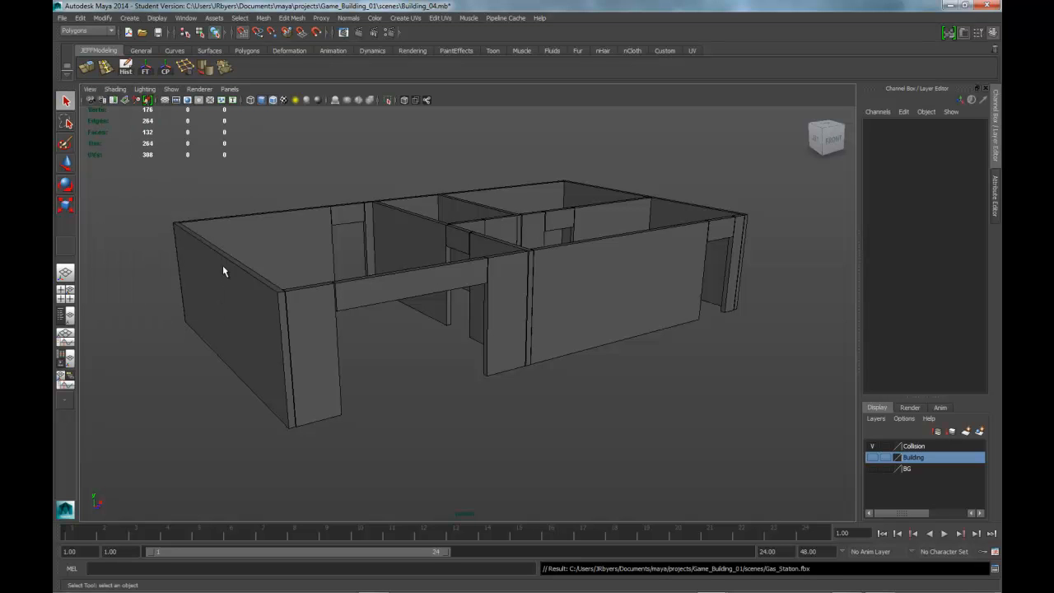
mouse_move(423, 365)
alt+mouse_down()
mouse_move(711, 304)
mouse_move(612, 356)
mouse_move(430, 370)
alt+mouse_up()
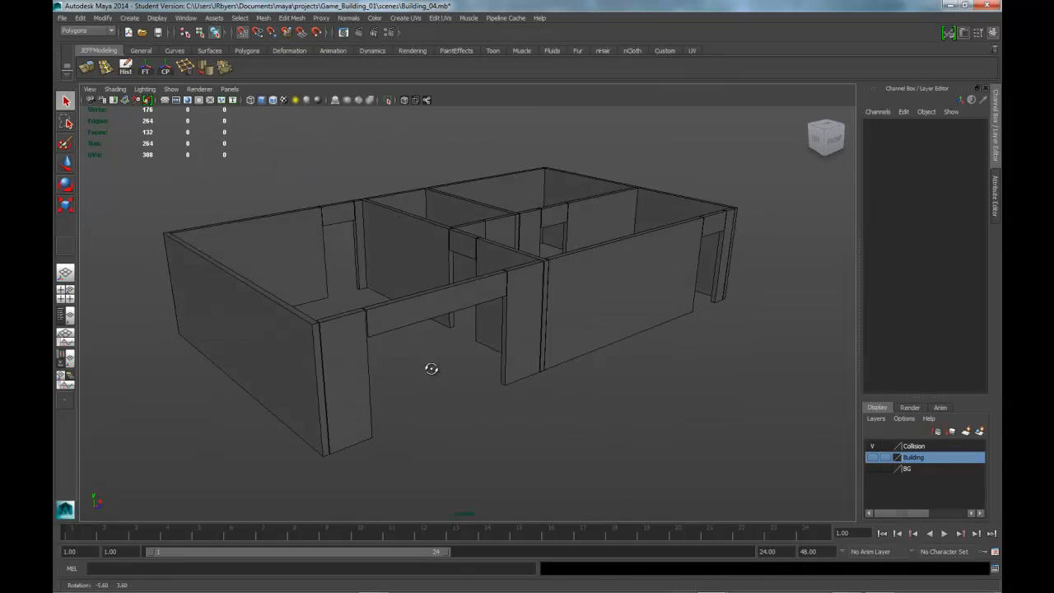
- Hide the Collision layer and show the Building layer to check its faces for flipped normals
click(871, 445)
click(872, 456)
alt+drag(552, 380, 529, 384)
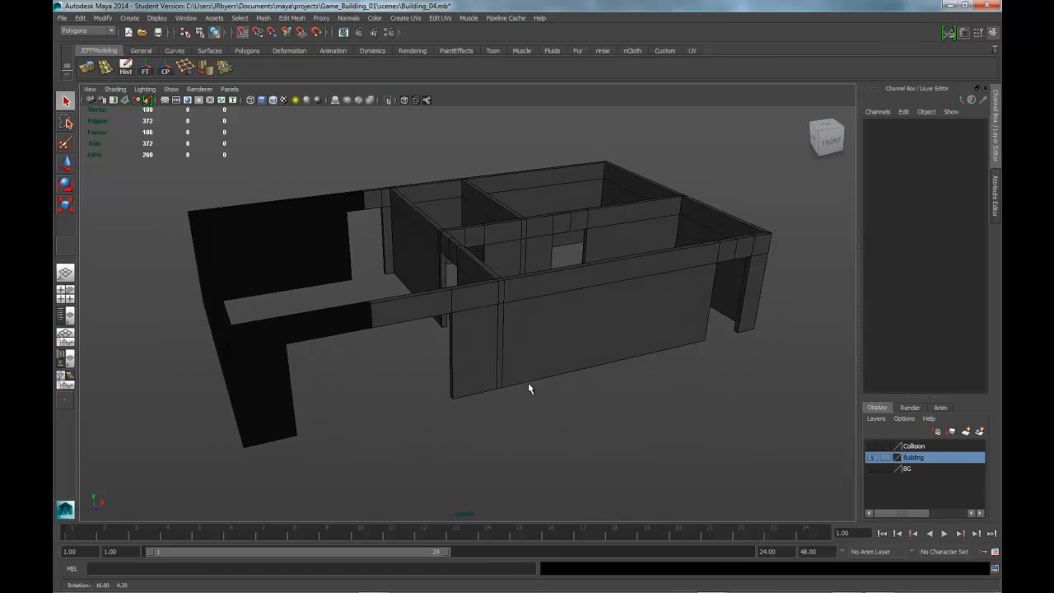
- Select all the black faces of the Gas_Station mesh, including those around the door openings, and reverse their normals
click(296, 331)
right_click(294, 331)
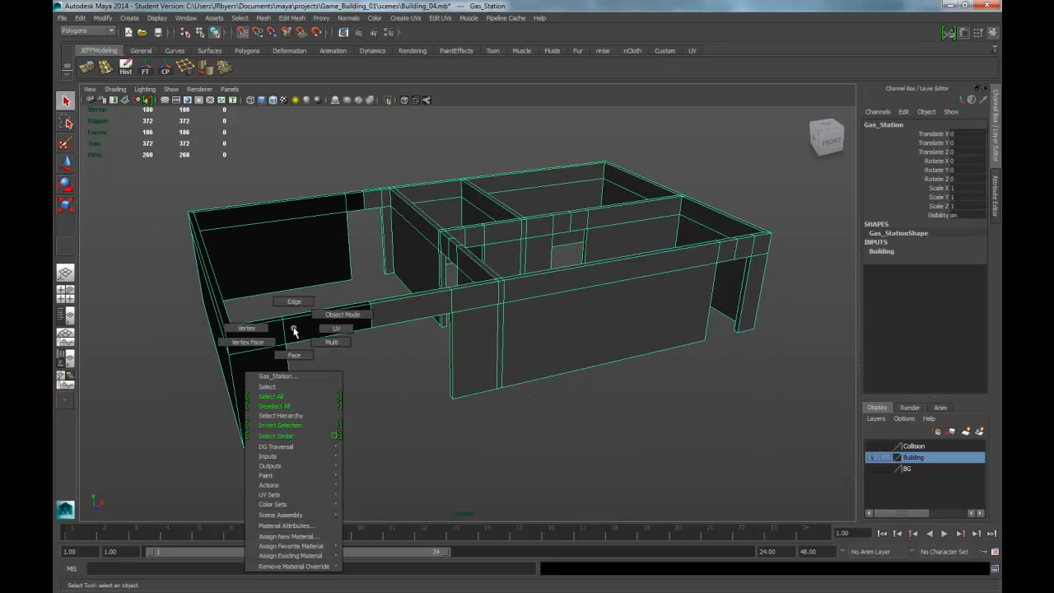
click(294, 355)
alt+drag(369, 308, 362, 312)
drag(160, 152, 122, 339)
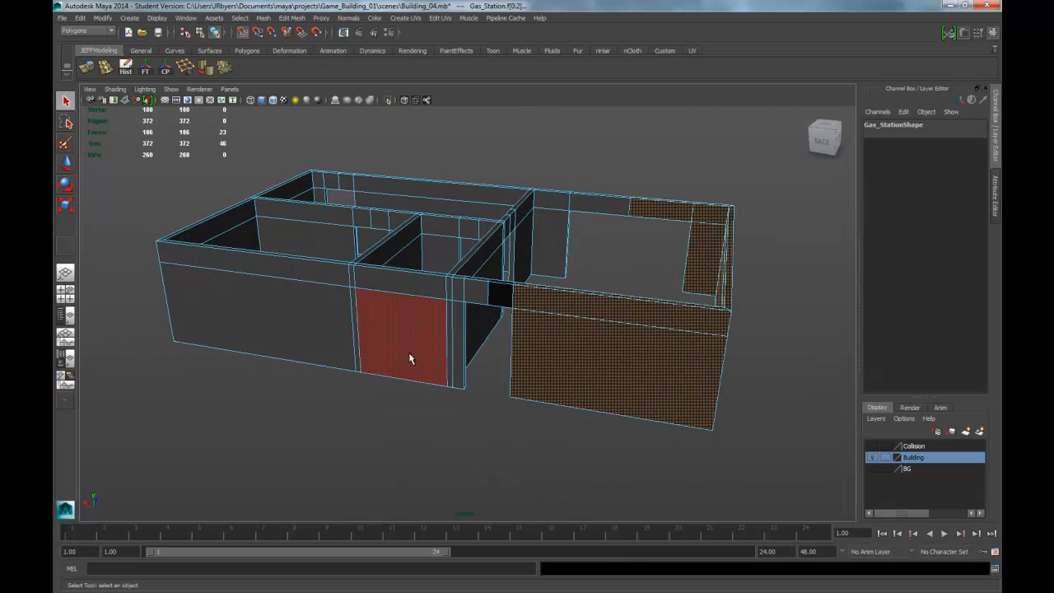
shift+click(503, 303)
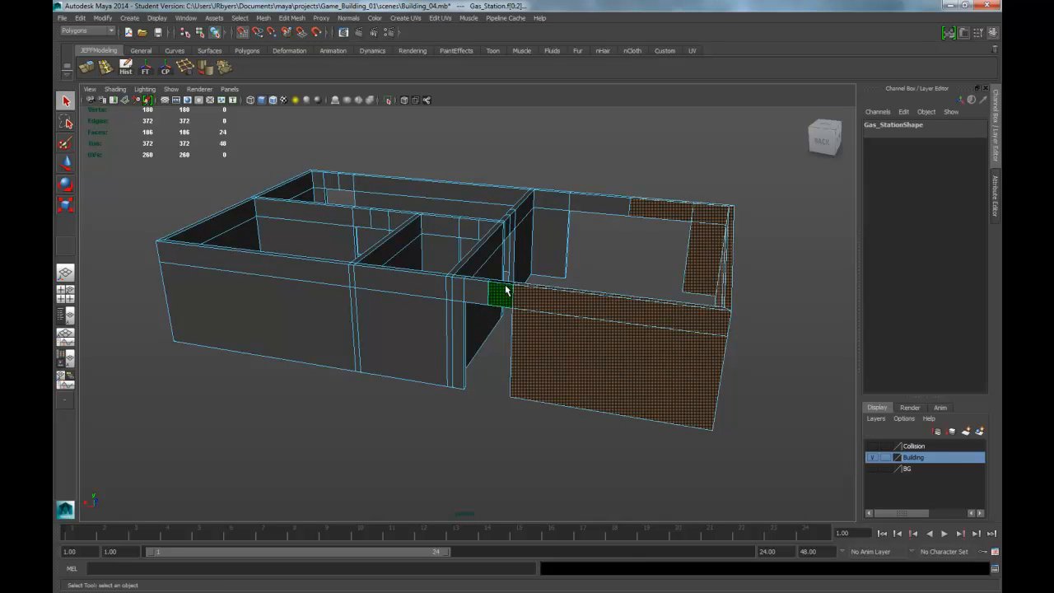
shift+click(511, 310)
alt+drag(576, 325, 375, 330)
shift+click(370, 189)
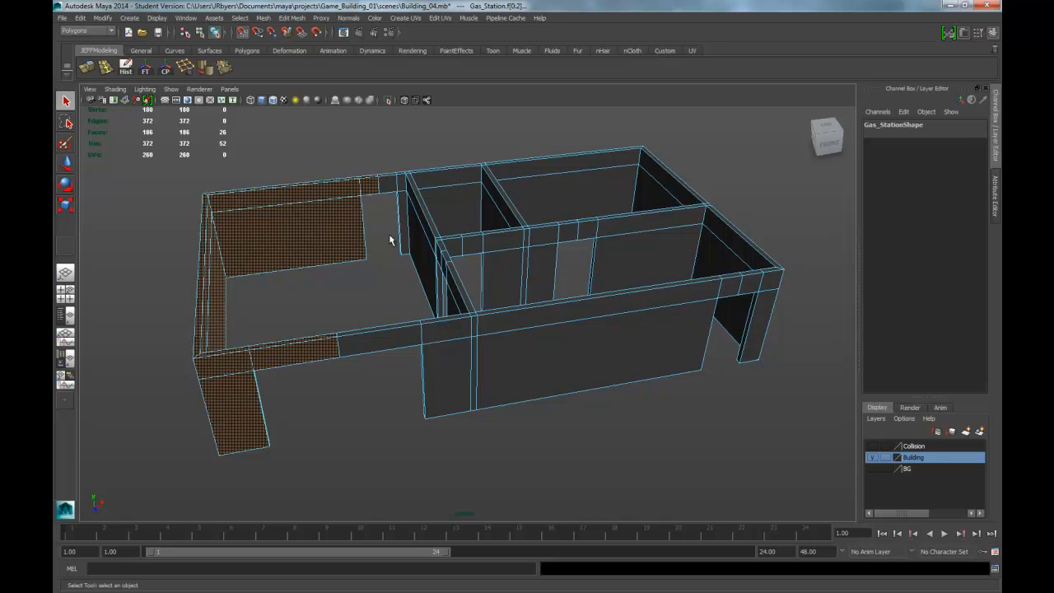
key(space)
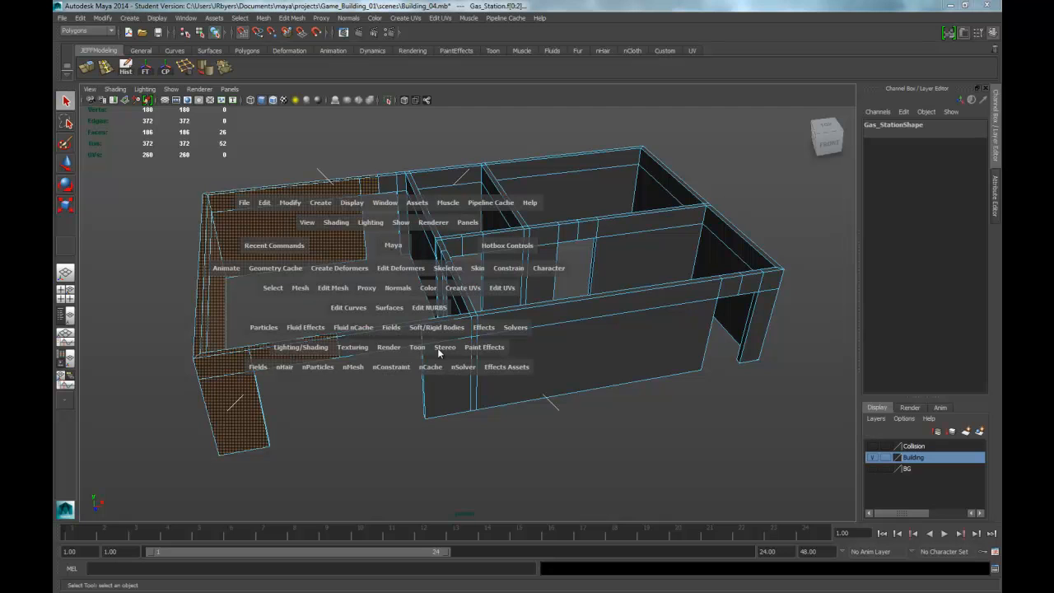
drag(409, 290, 407, 381)
scroll(446, 348, down, 3)
click(403, 297)
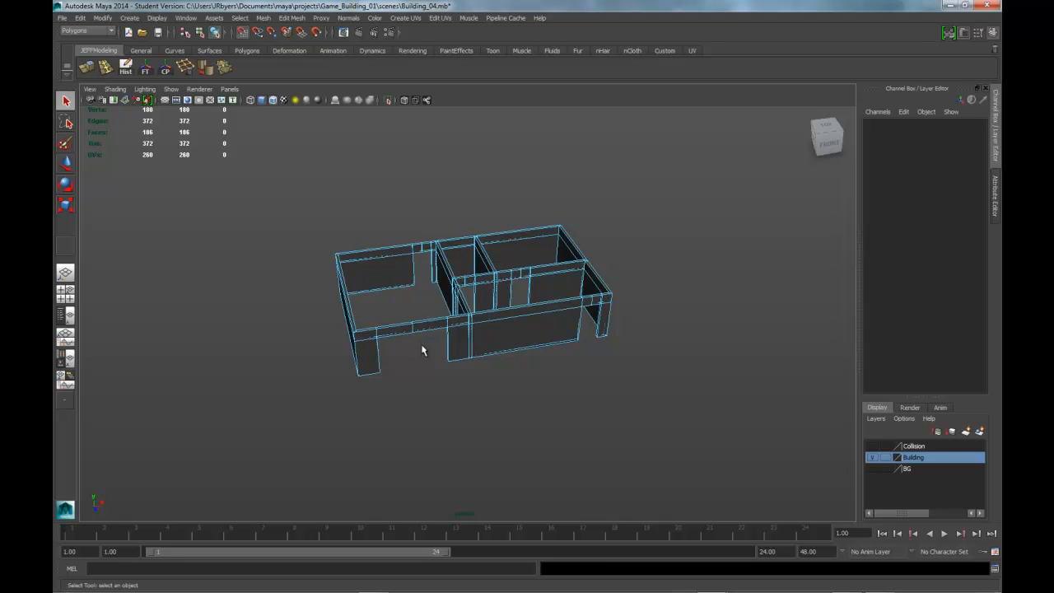
- Select all edges of the building, apply a soften/harden edge operation to them, and clear the selection
scroll(457, 335, up, 2)
alt+drag(481, 317, 508, 299)
scroll(505, 305, up, 3)
right_drag(509, 299, 515, 275)
scroll(422, 257, down, 3)
drag(295, 208, 638, 383)
key(space)
drag(584, 352, 590, 465)
right_drag(487, 314, 486, 345)
click(627, 370)
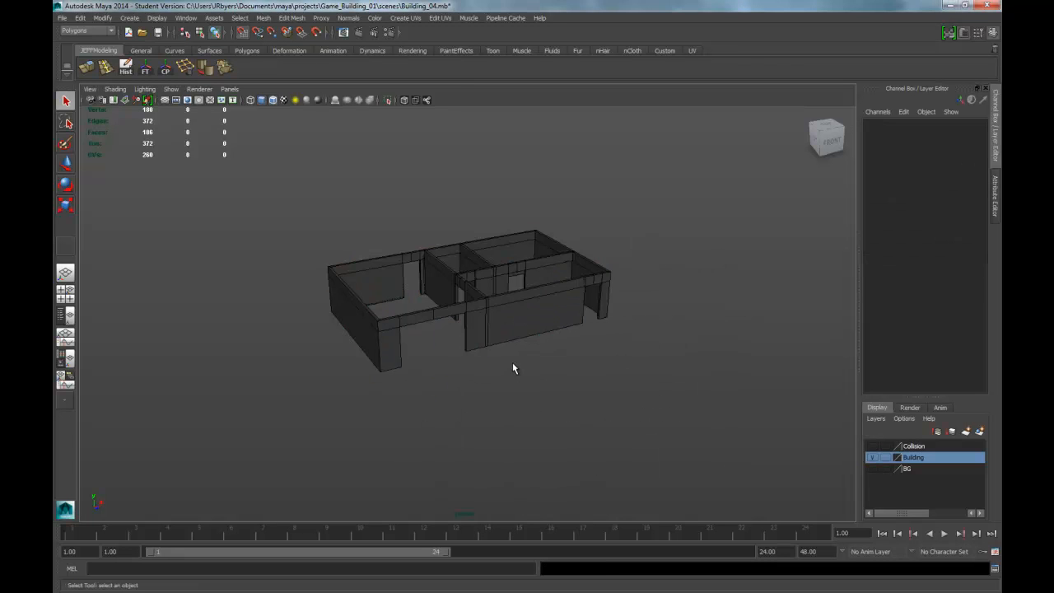
- Make the Collision layer visible together with the Building layer
scroll(543, 354, up, 3)
mouse_move(553, 356)
alt+mouse_down()
mouse_move(576, 348)
mouse_move(568, 353)
alt+mouse_up()
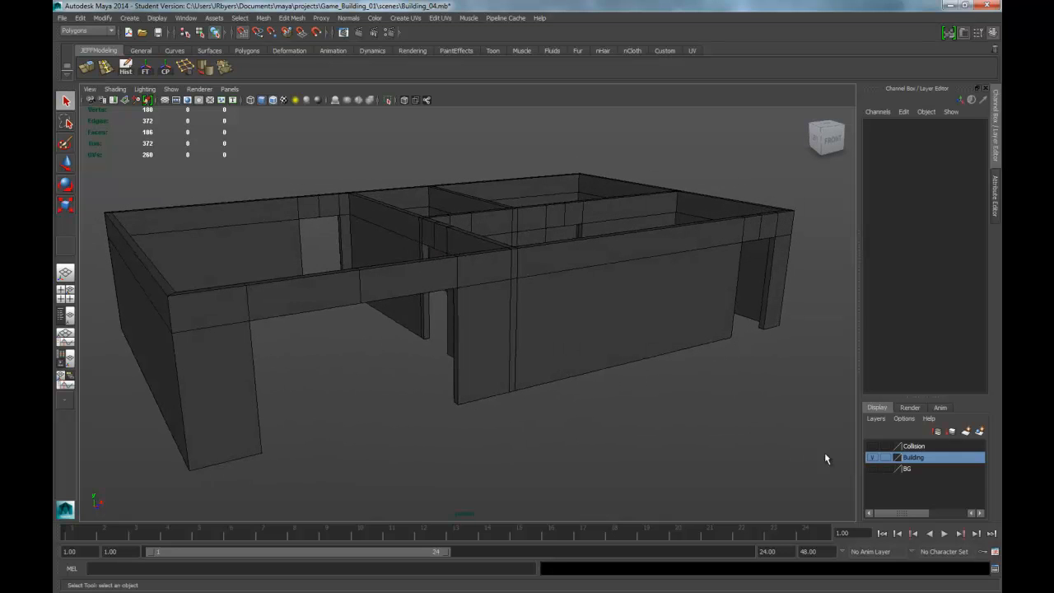
click(871, 446)
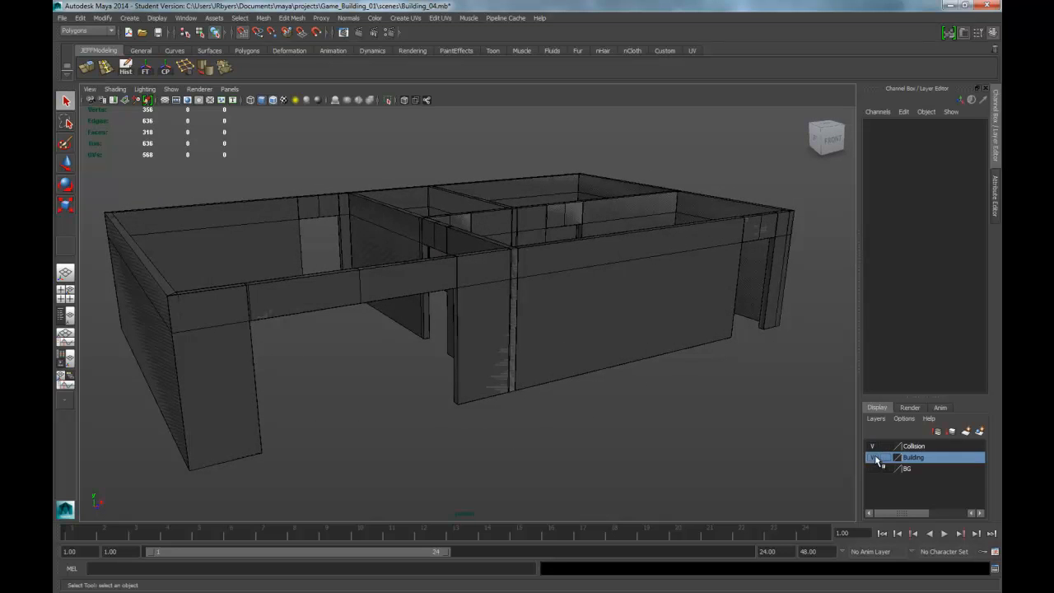
- Select the Gas_Station building together with the UCX_Gas_Station collision mesh
click(210, 324)
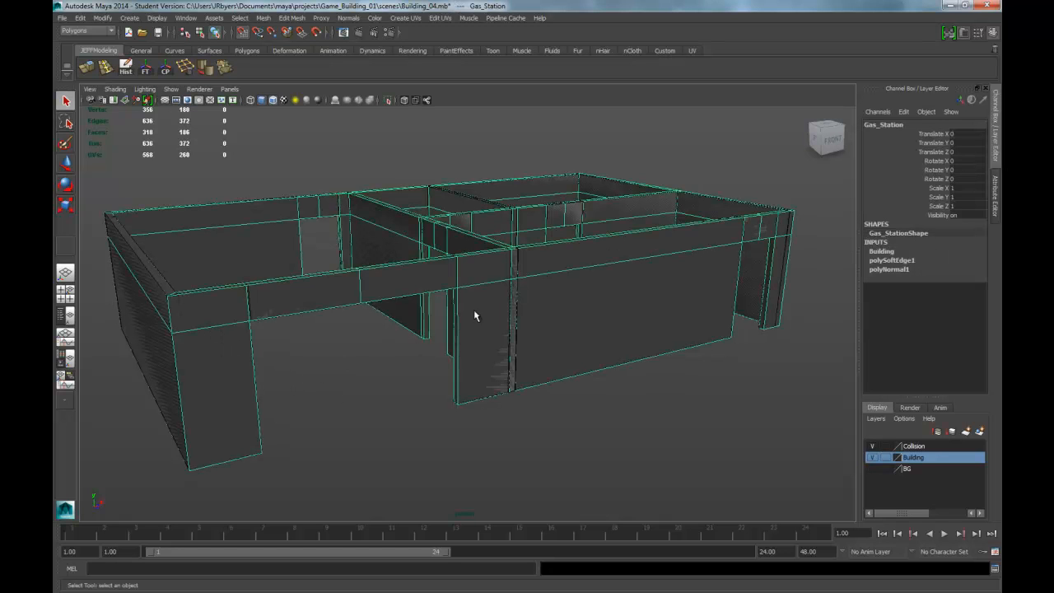
click(517, 267)
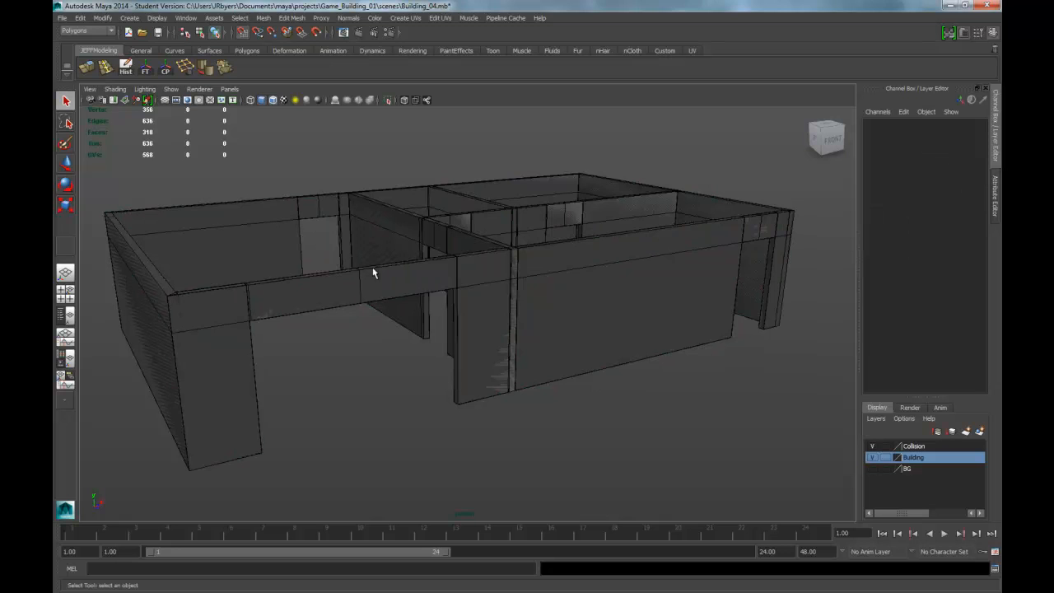
click(196, 292)
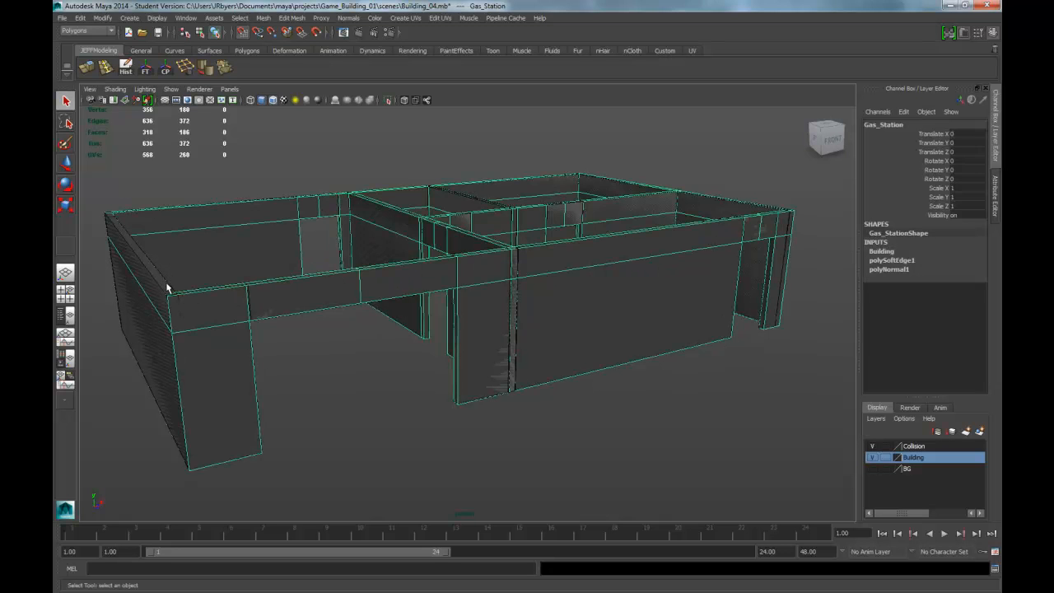
click(167, 287)
click(186, 306)
click(187, 313)
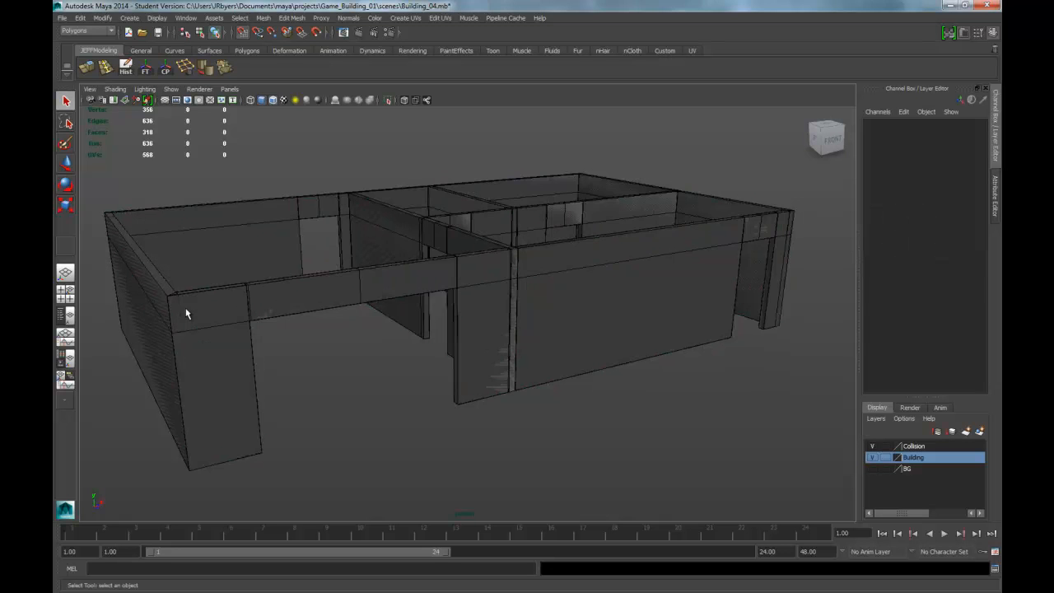
click(317, 278)
scroll(421, 256, up, 4)
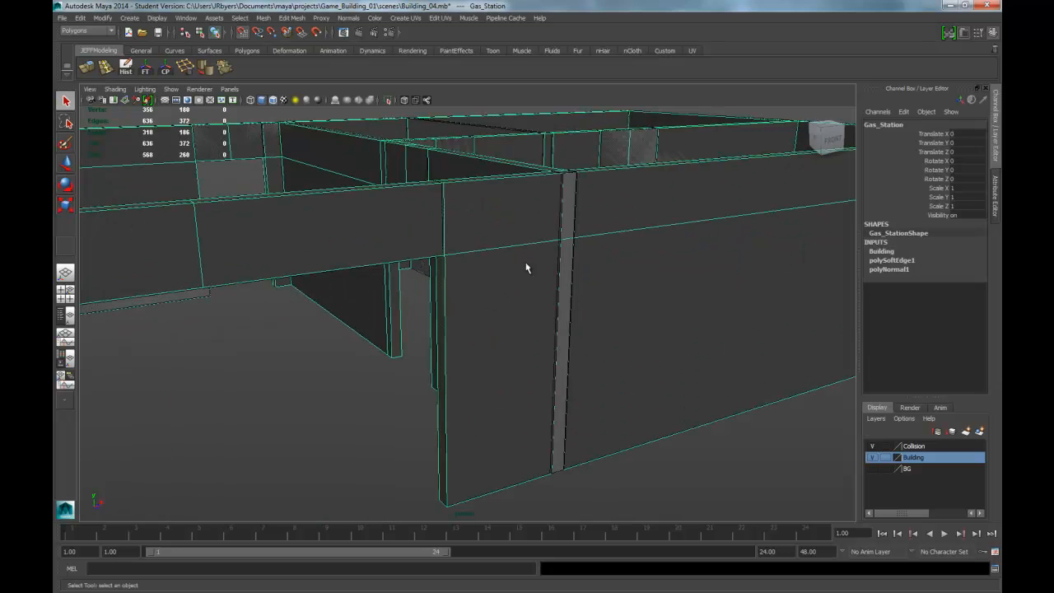
click(566, 231)
scroll(485, 291, down, 4)
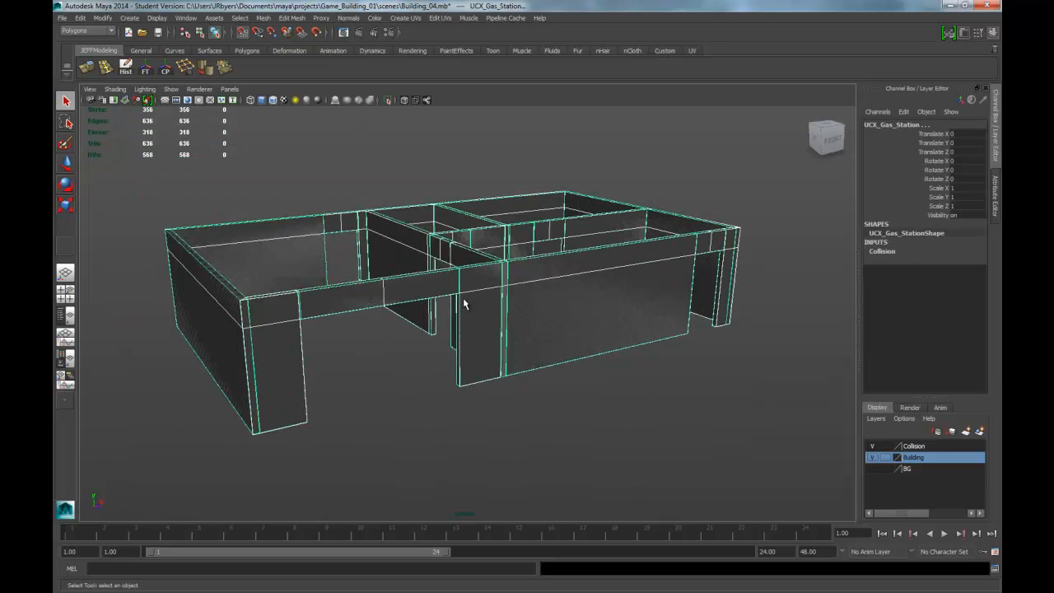
scroll(463, 297, down, 2)
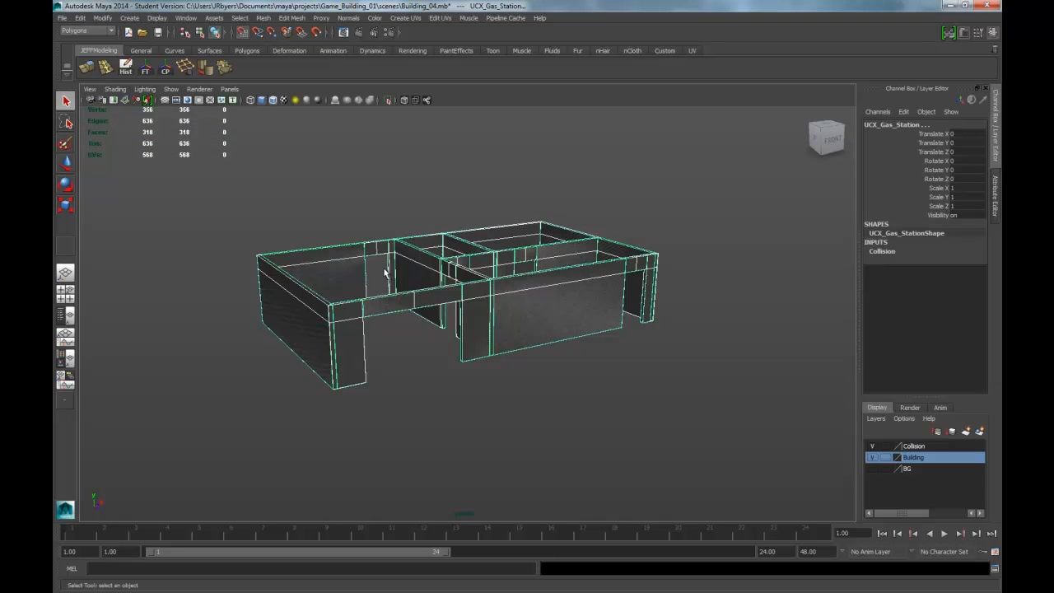
- Export the selected meshes in FBX format as Gas_Station_A.fbx to the project's scenes folder
click(63, 21)
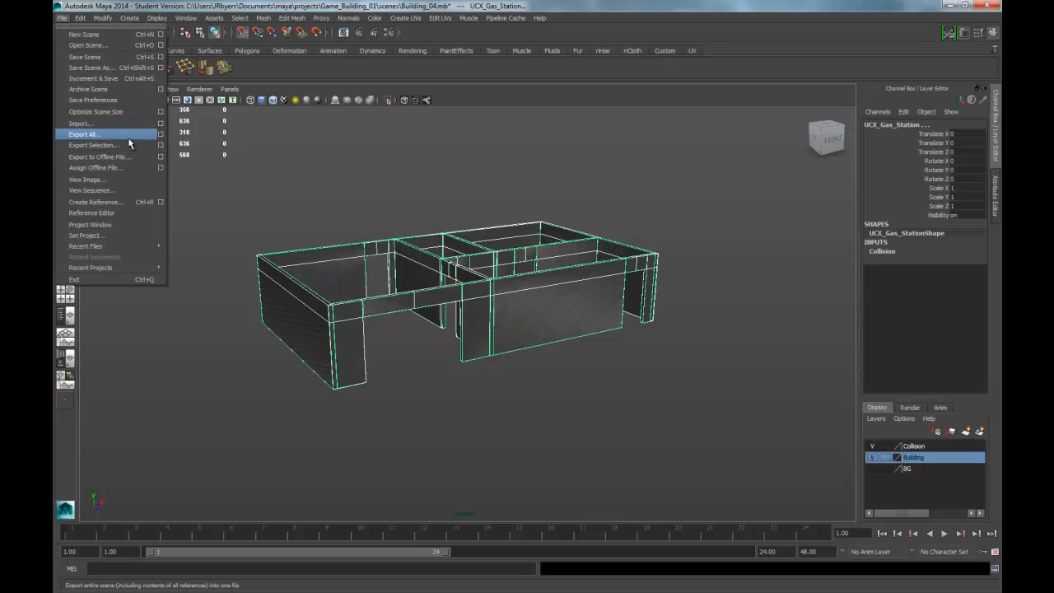
click(161, 144)
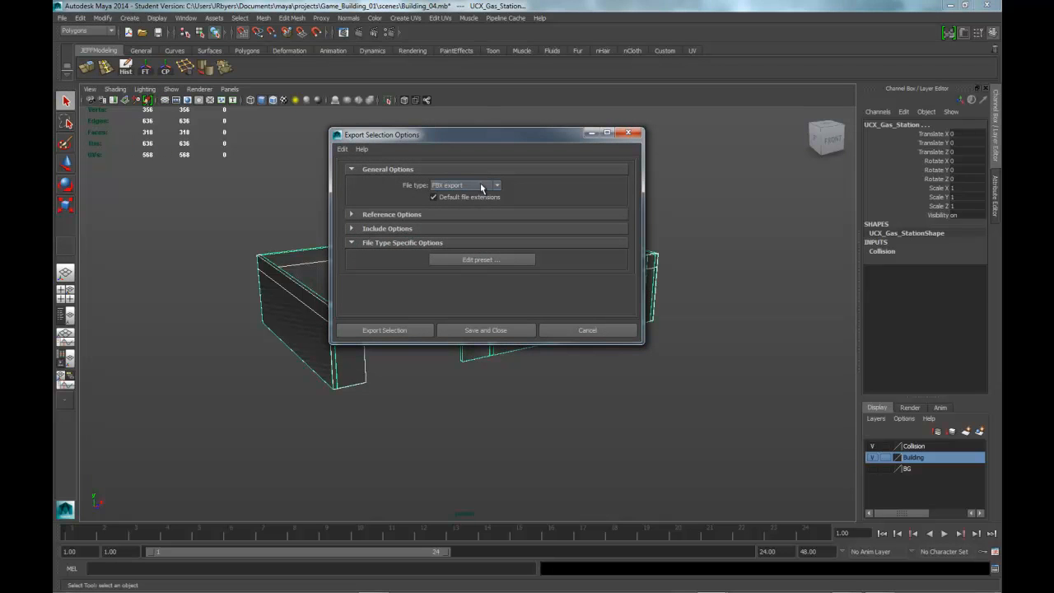
click(383, 329)
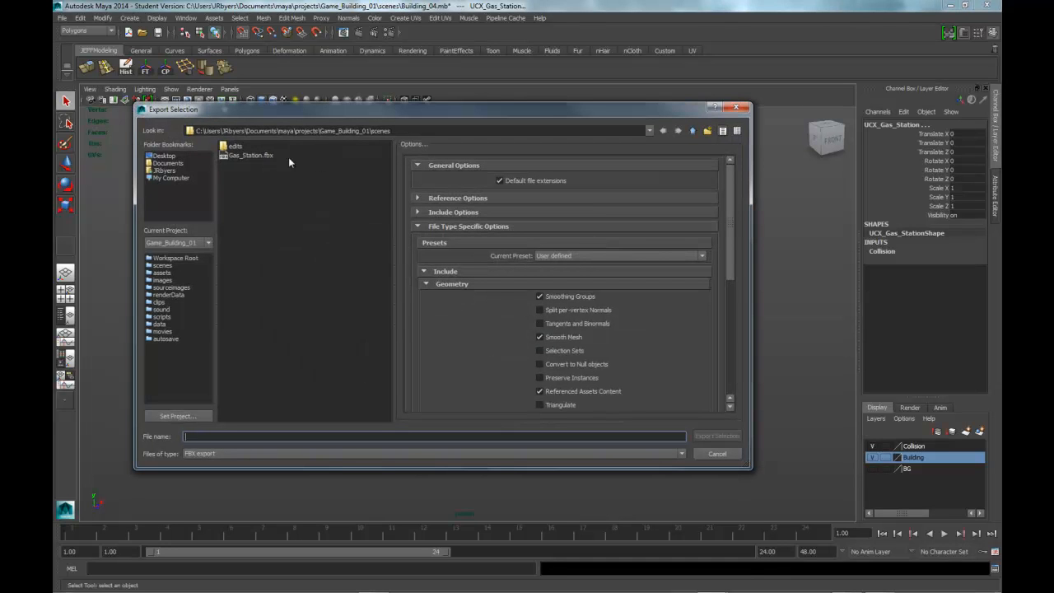
click(251, 156)
click(220, 436)
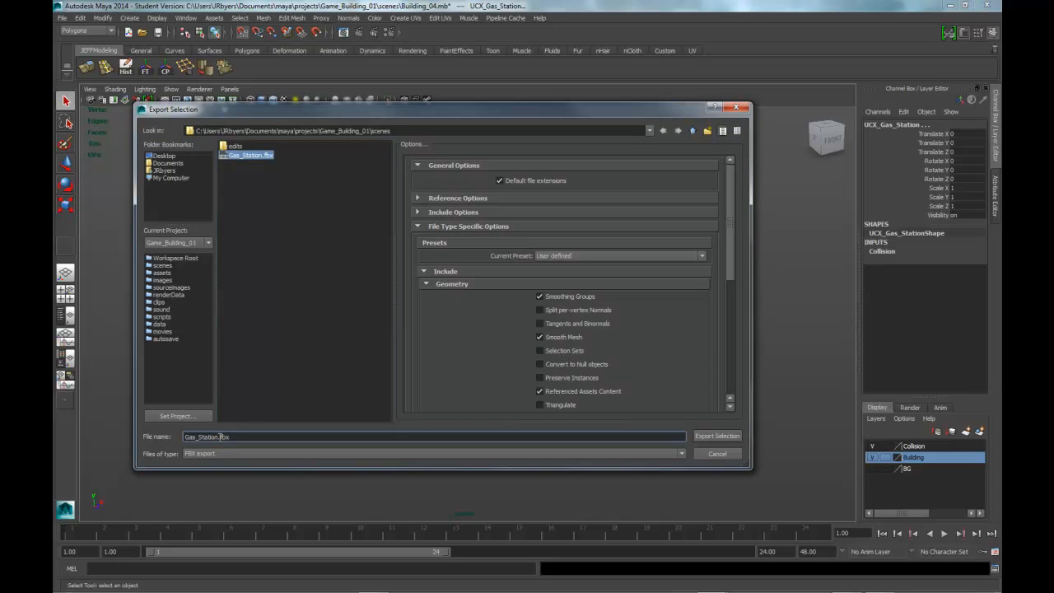
text(_)
drag(731, 269, 721, 407)
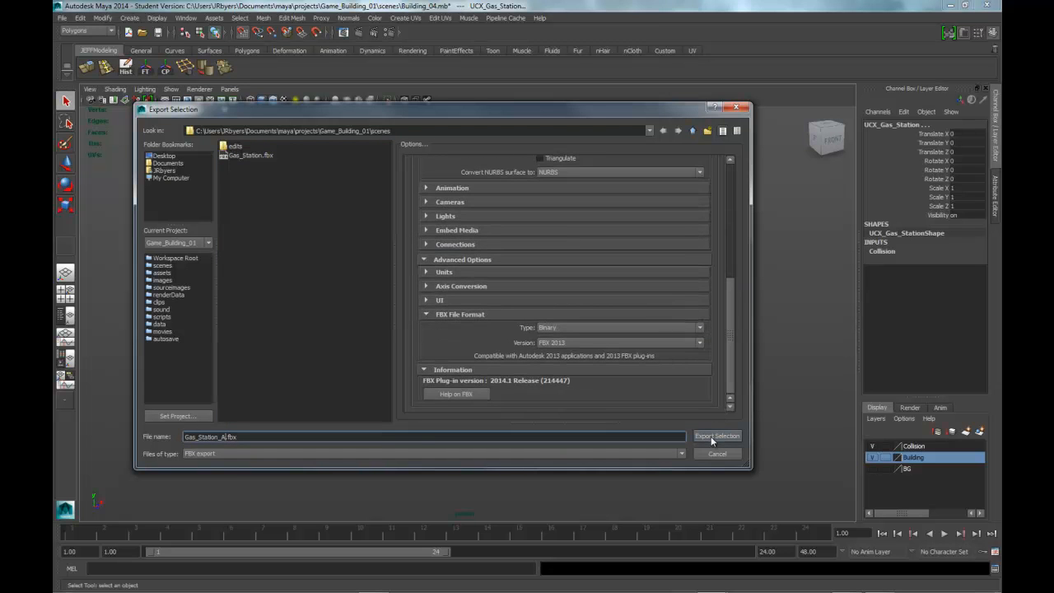
click(710, 436)
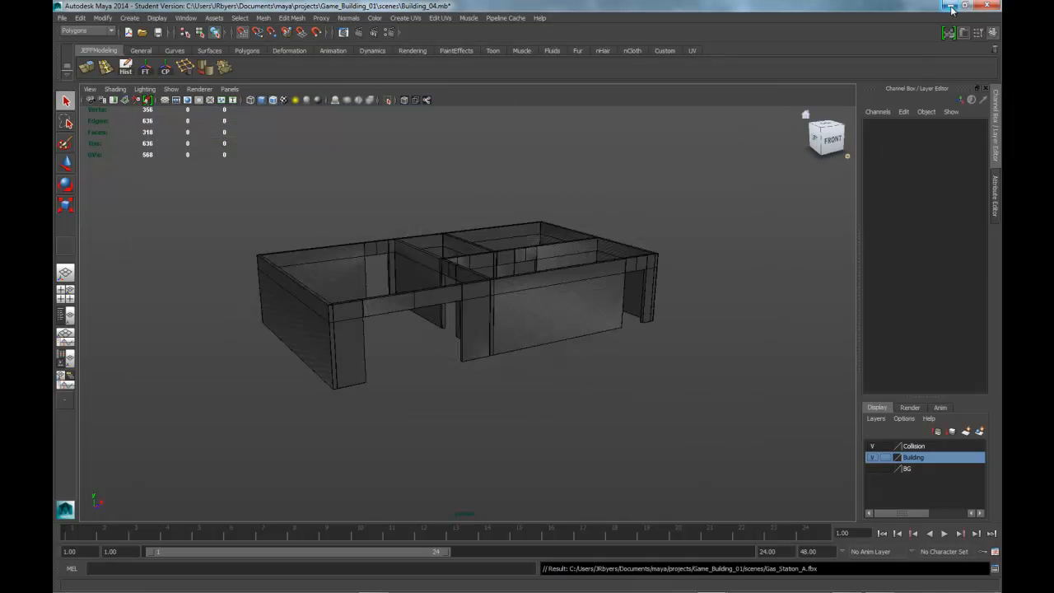
- Switch to the Unreal Development Kit and delete the old gas station building from the level
click(949, 7)
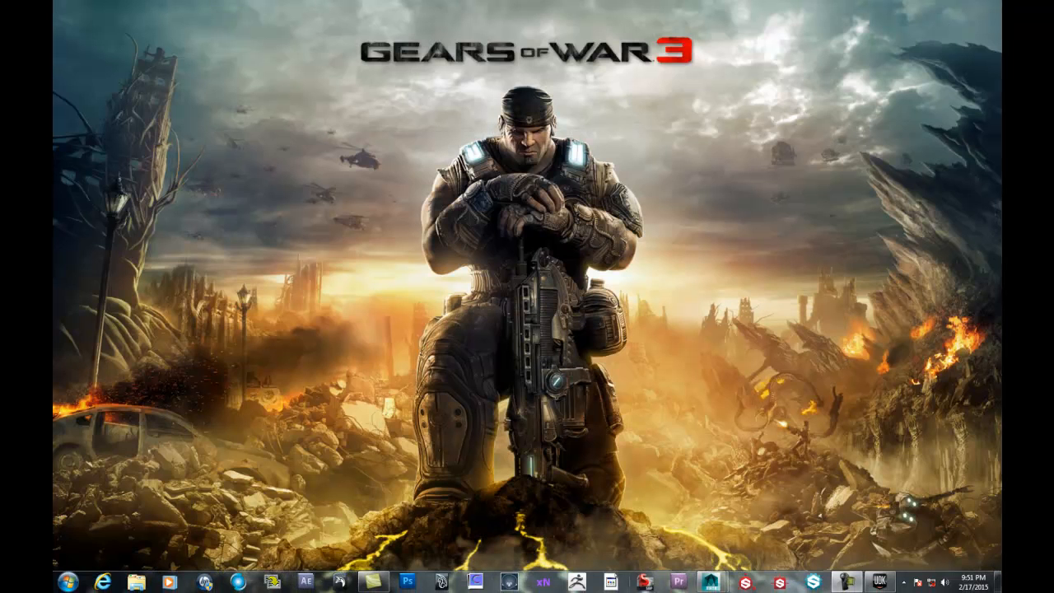
click(879, 580)
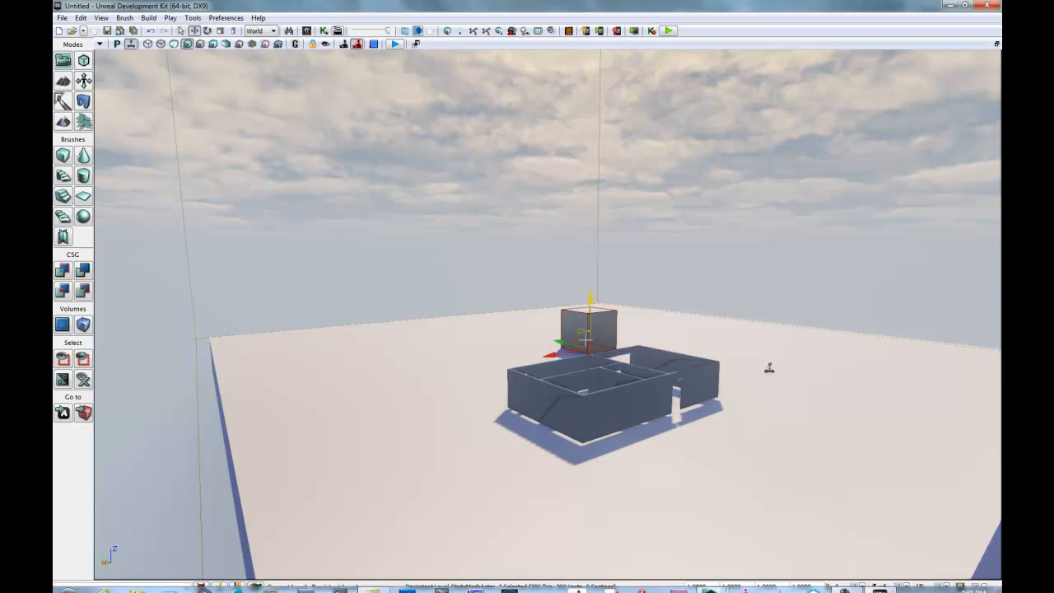
click(624, 405)
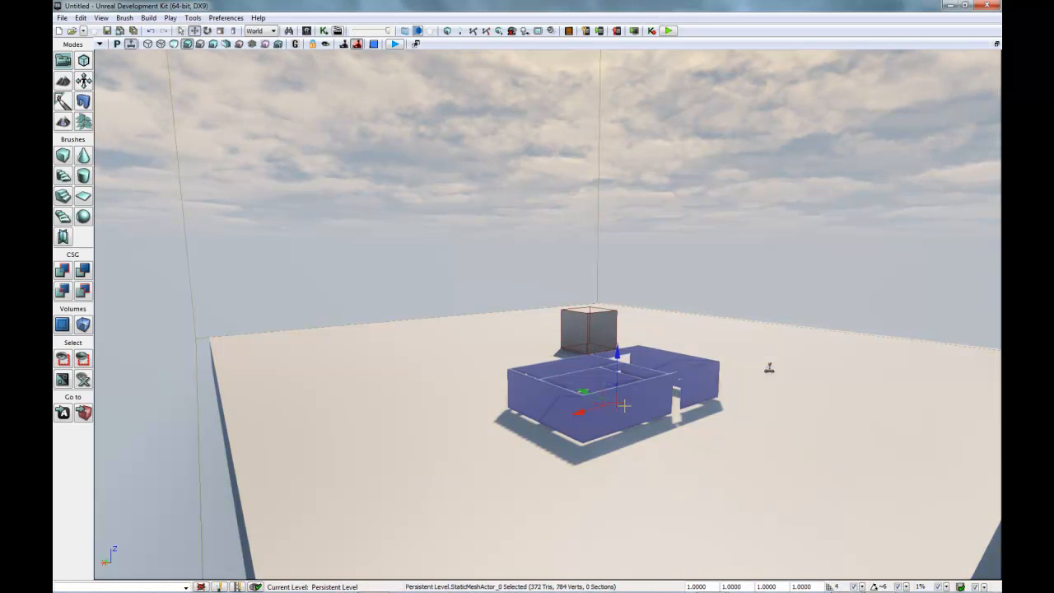
key(Delete)
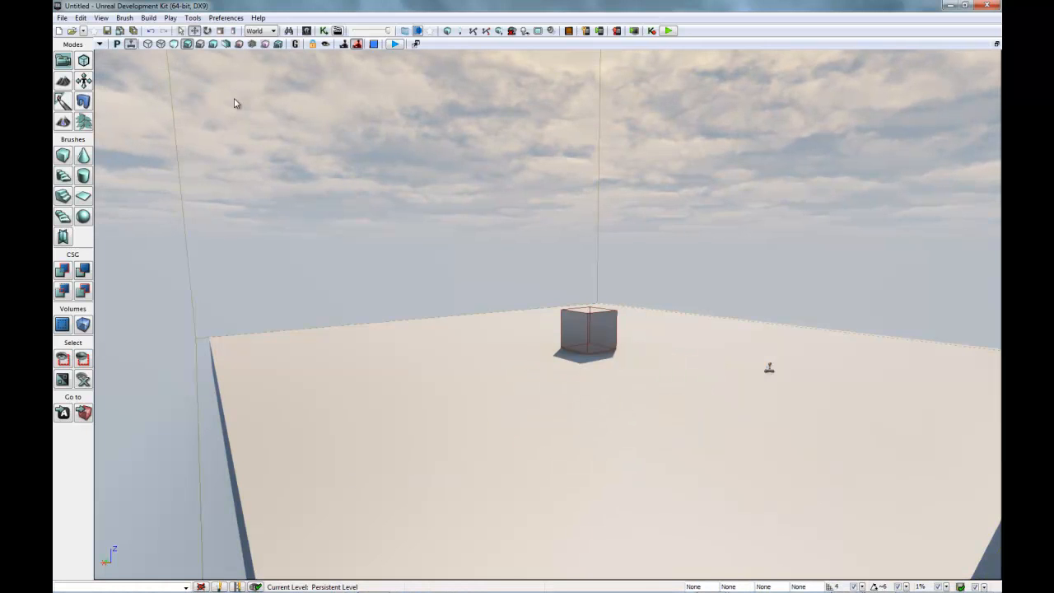
- Import Gas_Station_A from the project's scenes folder as a static mesh into the existing package
click(306, 31)
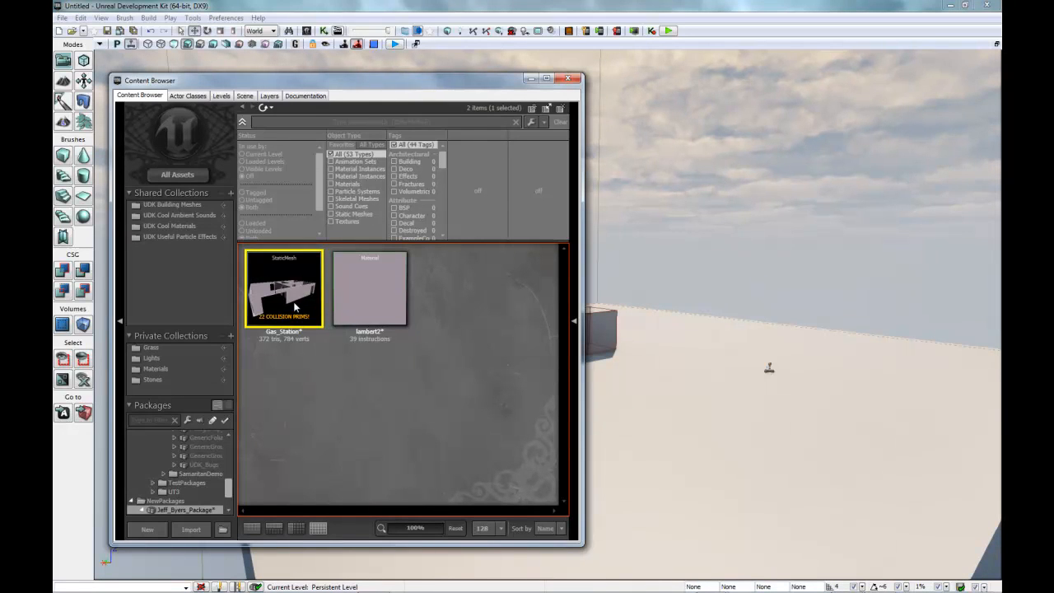
click(190, 529)
click(316, 183)
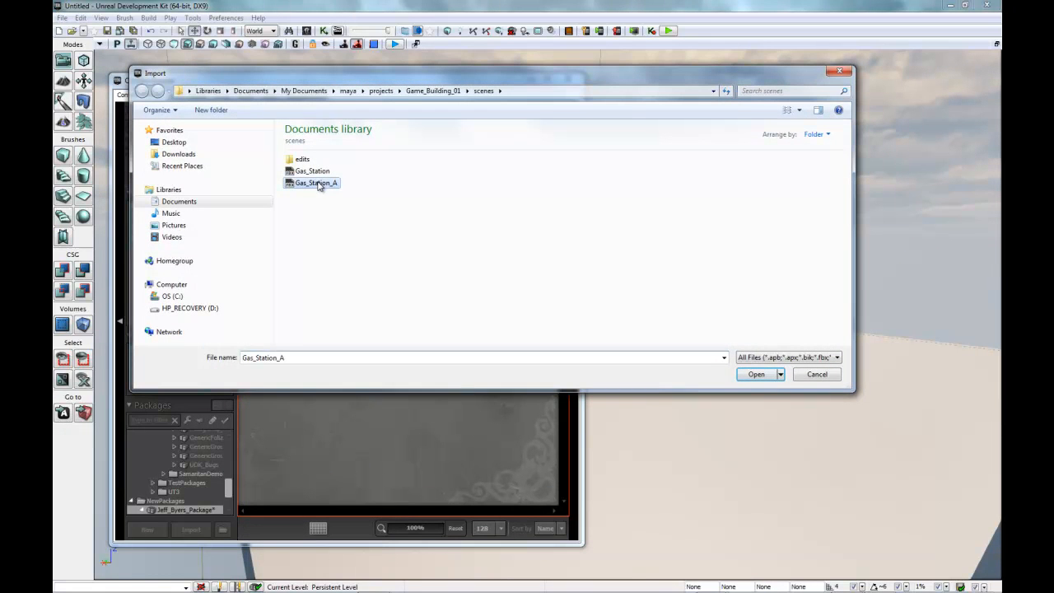
click(756, 375)
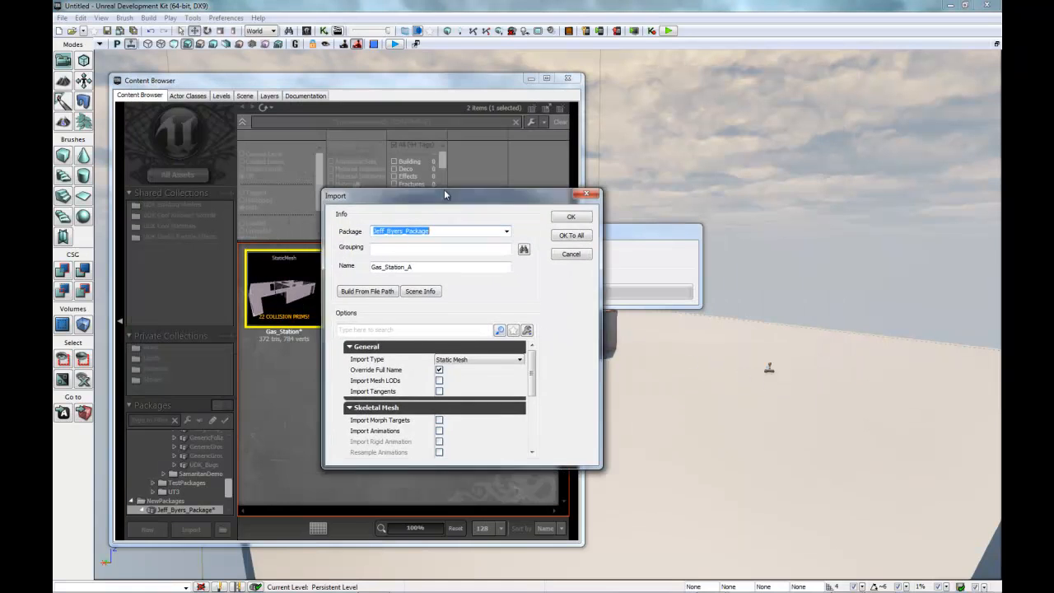
drag(544, 329, 545, 401)
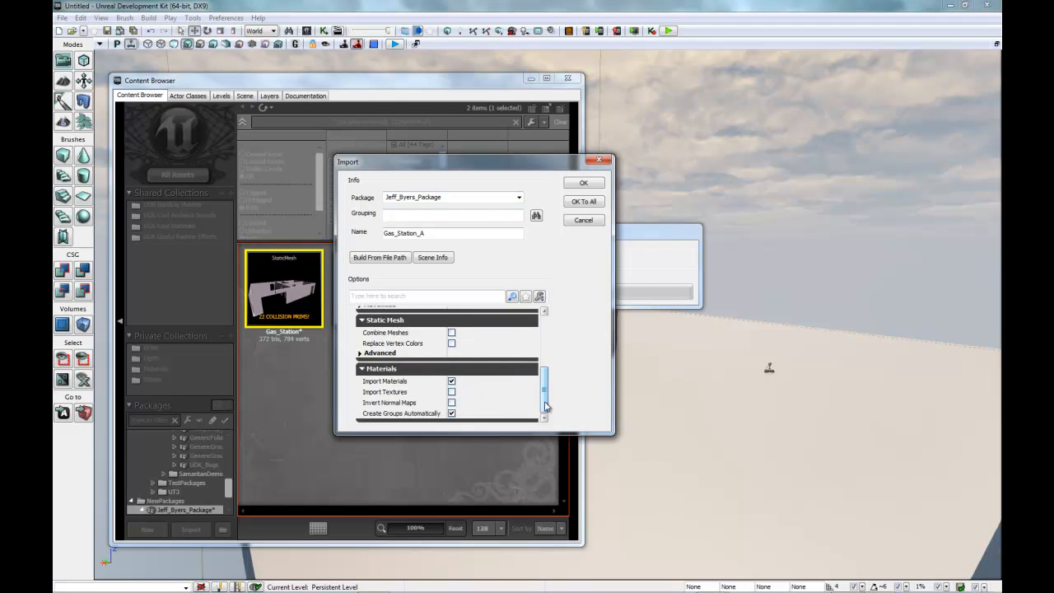
click(582, 184)
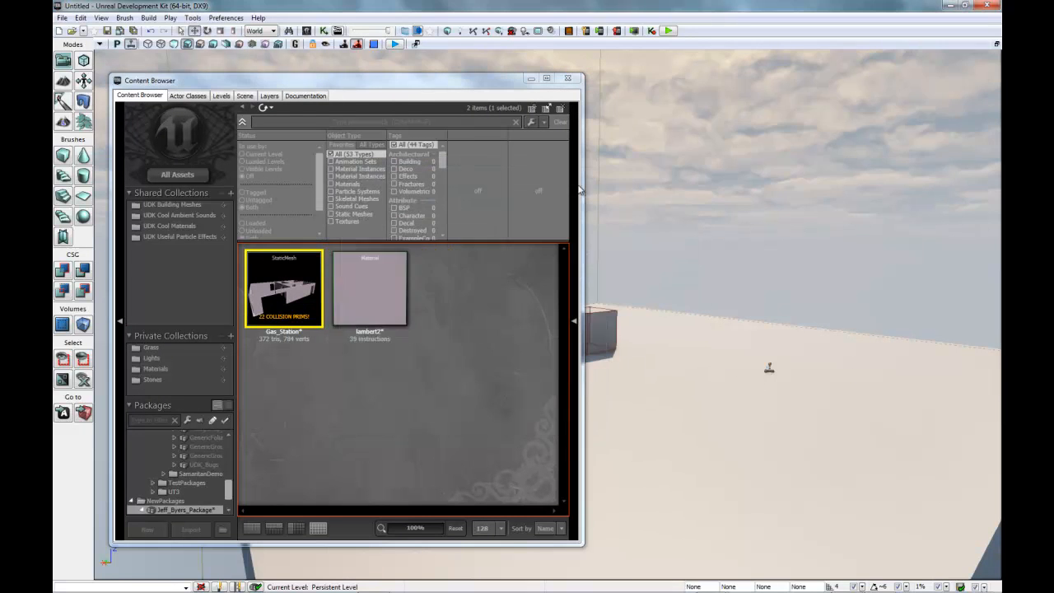
- Inspect the imported Gas_Station_A in the Static Mesh Editor from several angles with its collision shapes shown
double_click(372, 294)
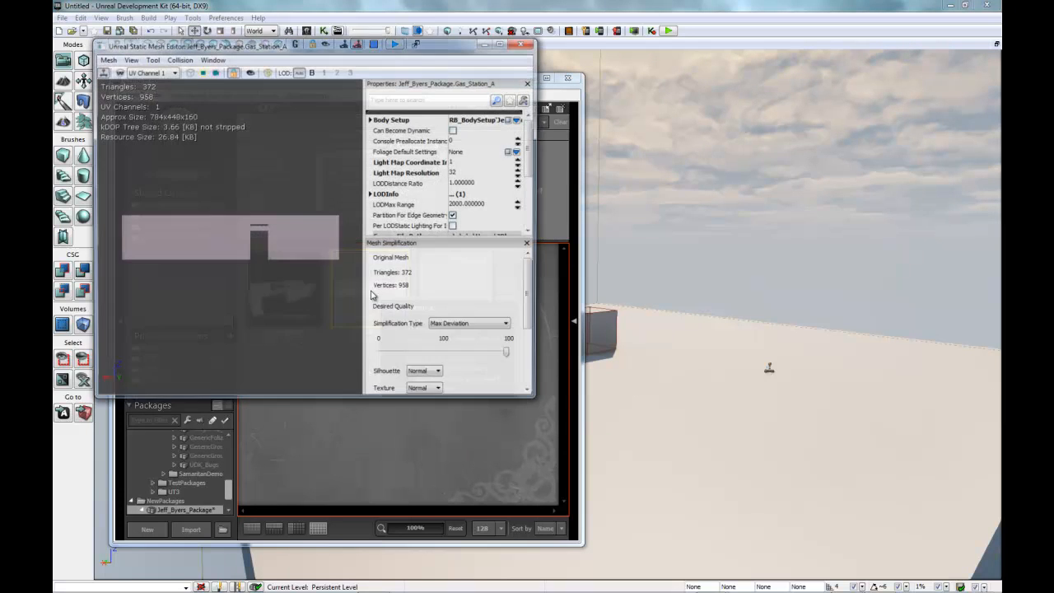
drag(228, 250, 229, 227)
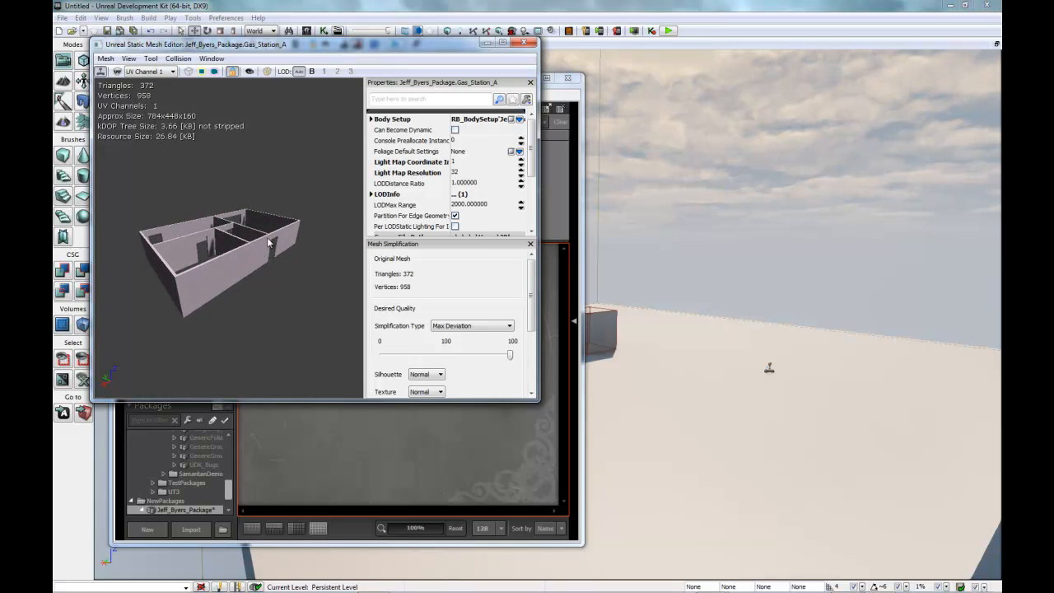
click(215, 72)
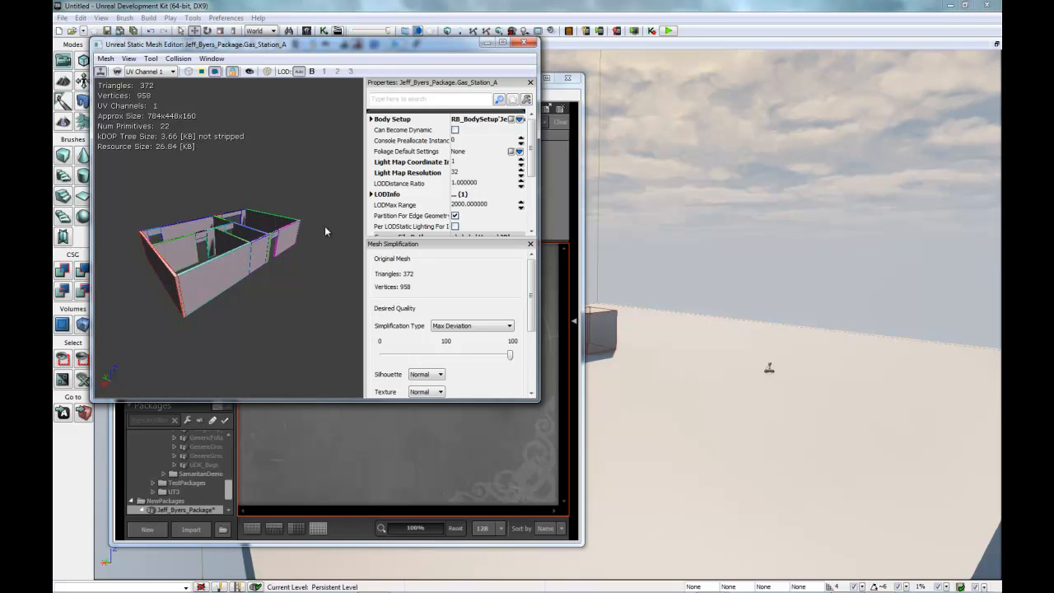
drag(328, 235, 292, 195)
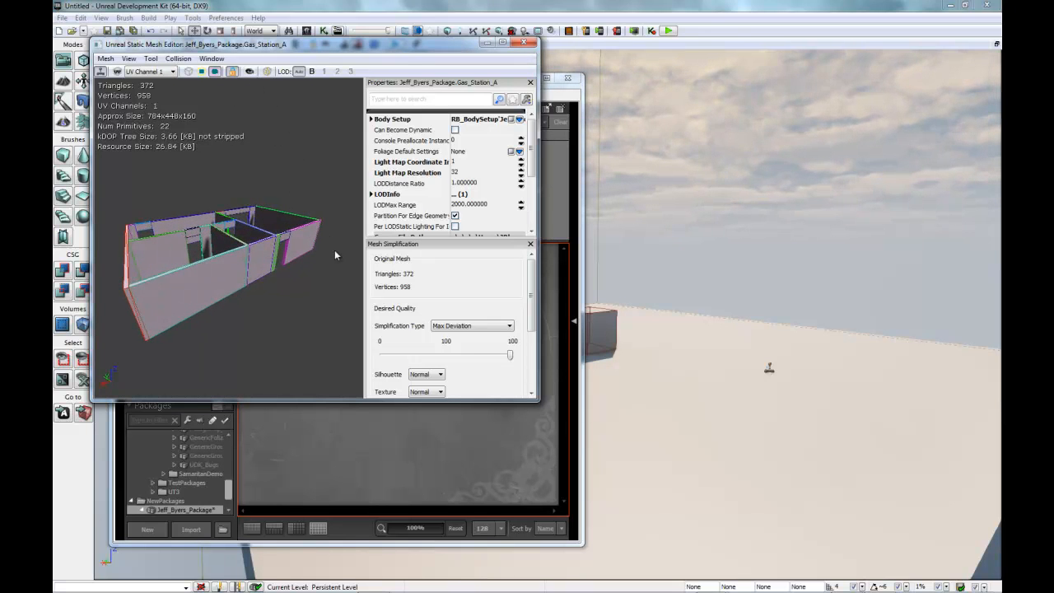
click(523, 42)
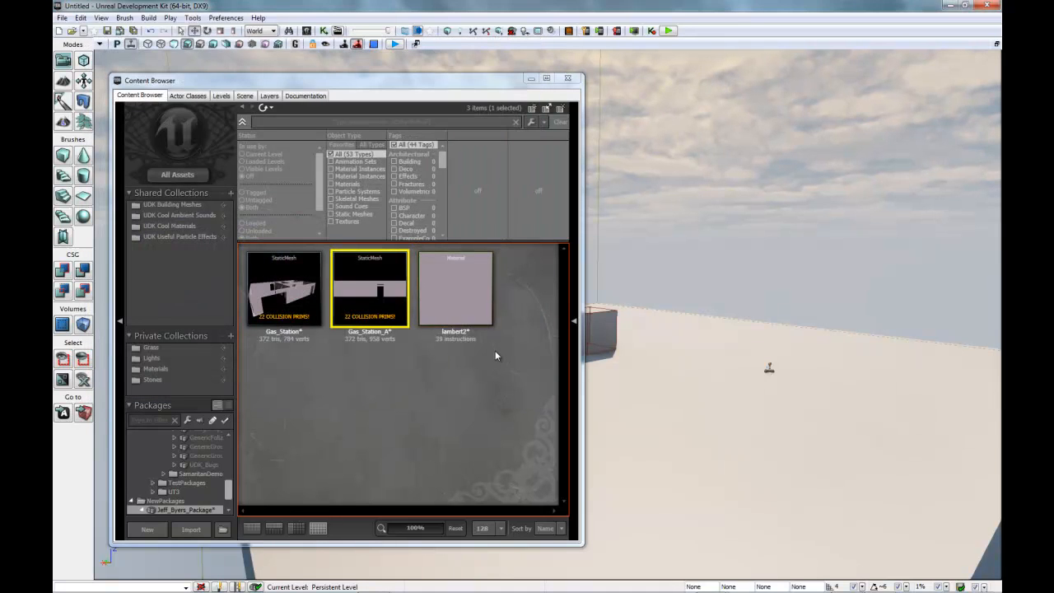
- Place the Gas_Station_A mesh on the ground of the level in front of the cube and close the Content Browser
drag(377, 288, 679, 459)
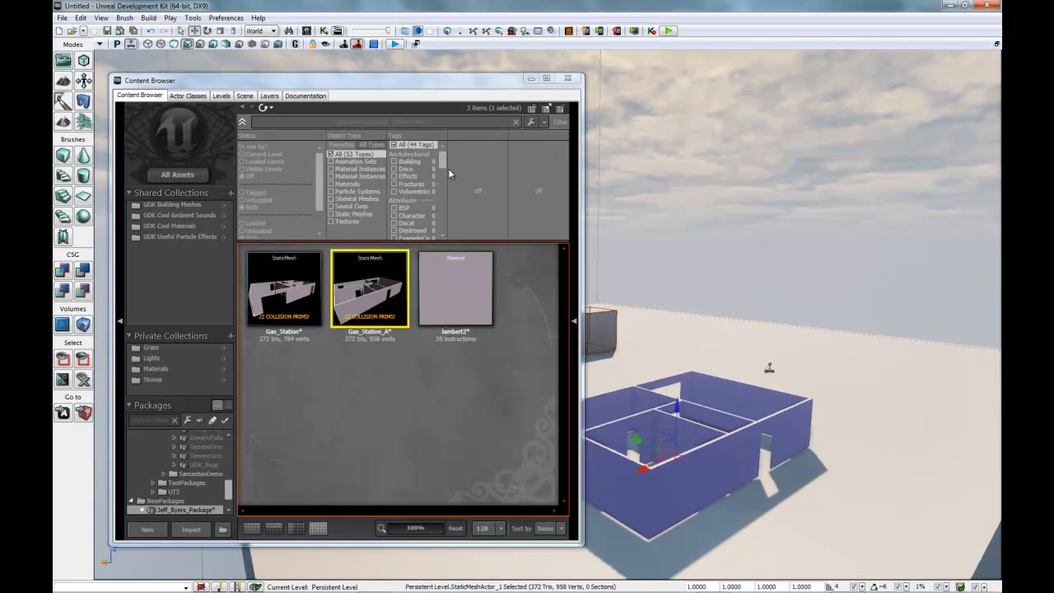
click(573, 78)
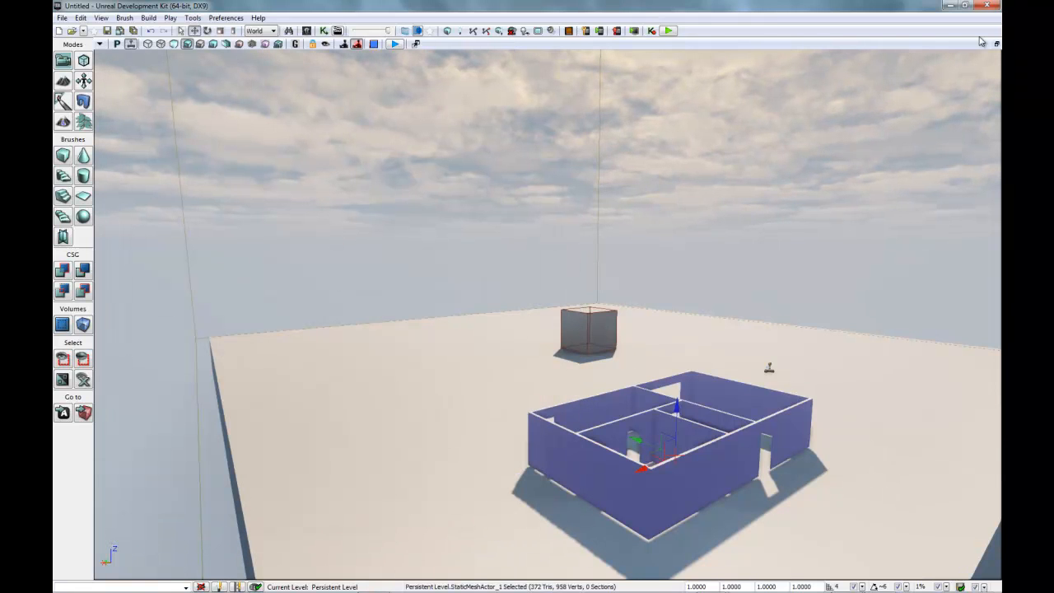
- Show all four viewports and examine how the selected gas station building sits on the ground in the side and perspective views
click(996, 45)
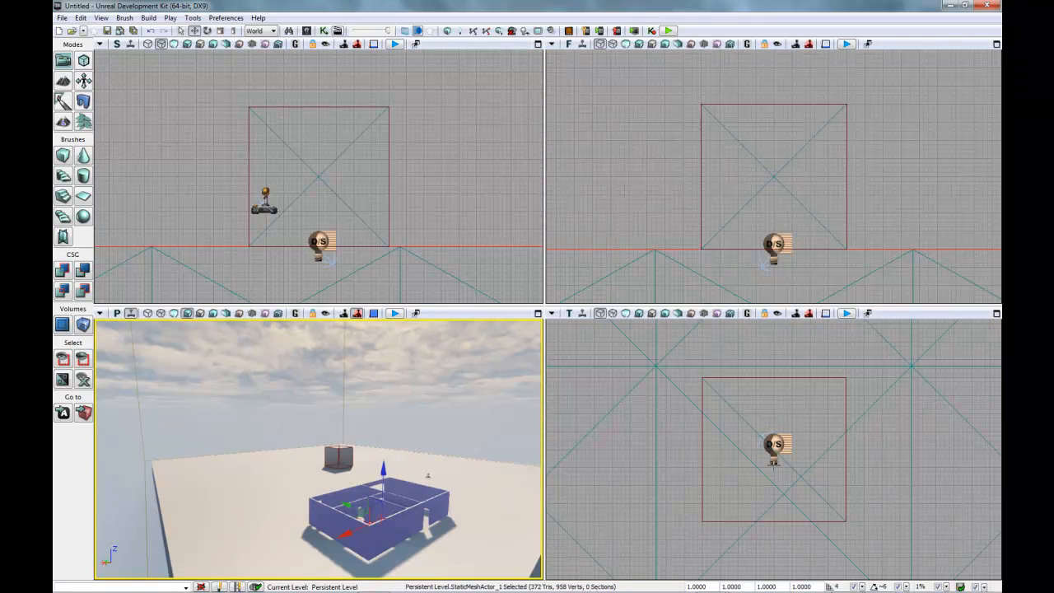
scroll(661, 251, down, 5)
scroll(661, 233, down, 3)
click(662, 207)
scroll(662, 207, down, 2)
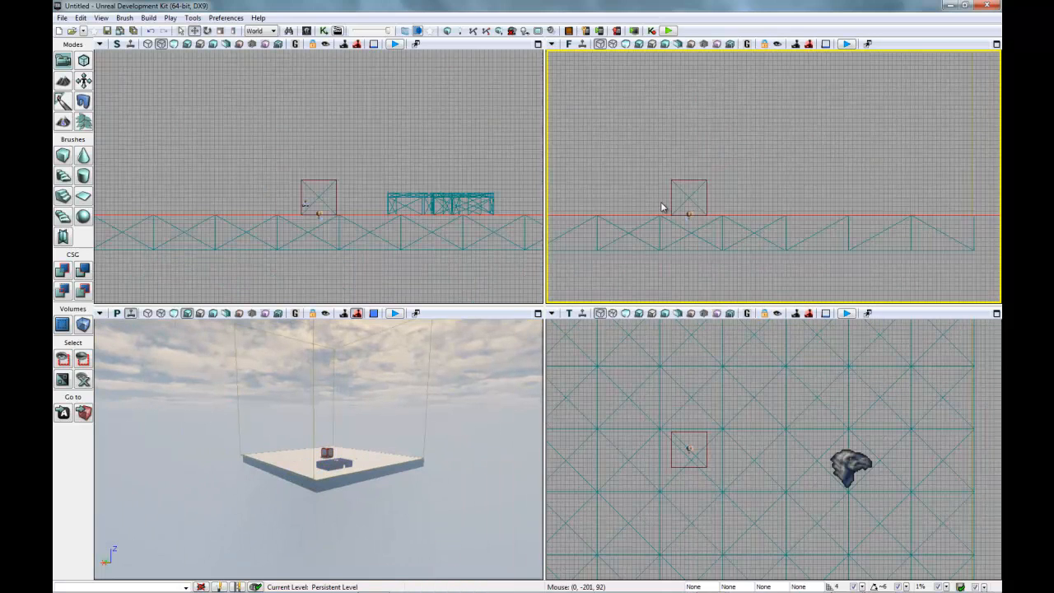
click(457, 206)
scroll(453, 204, up, 6)
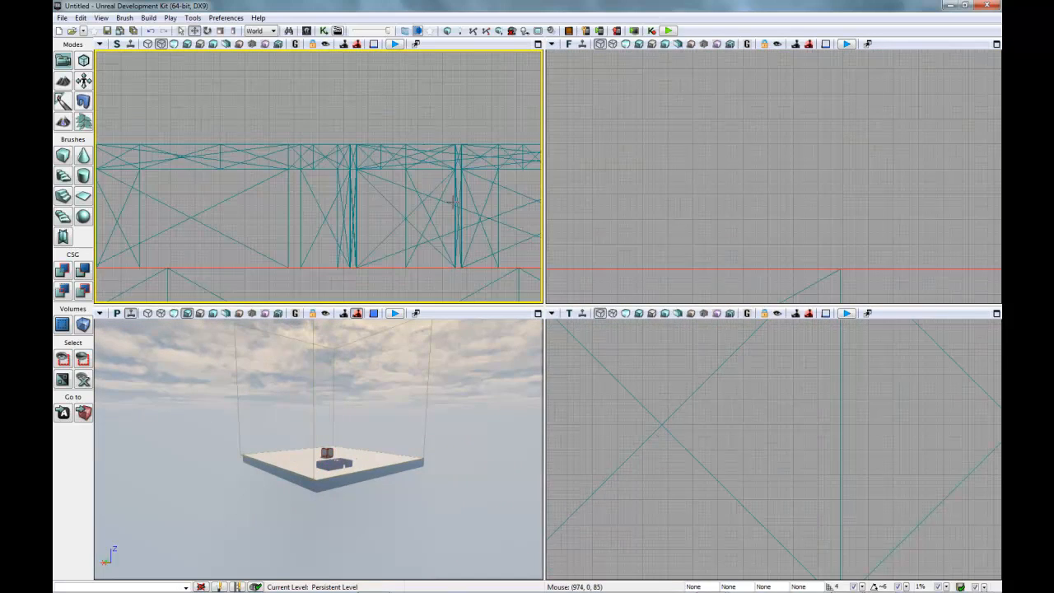
scroll(452, 200, down, 4)
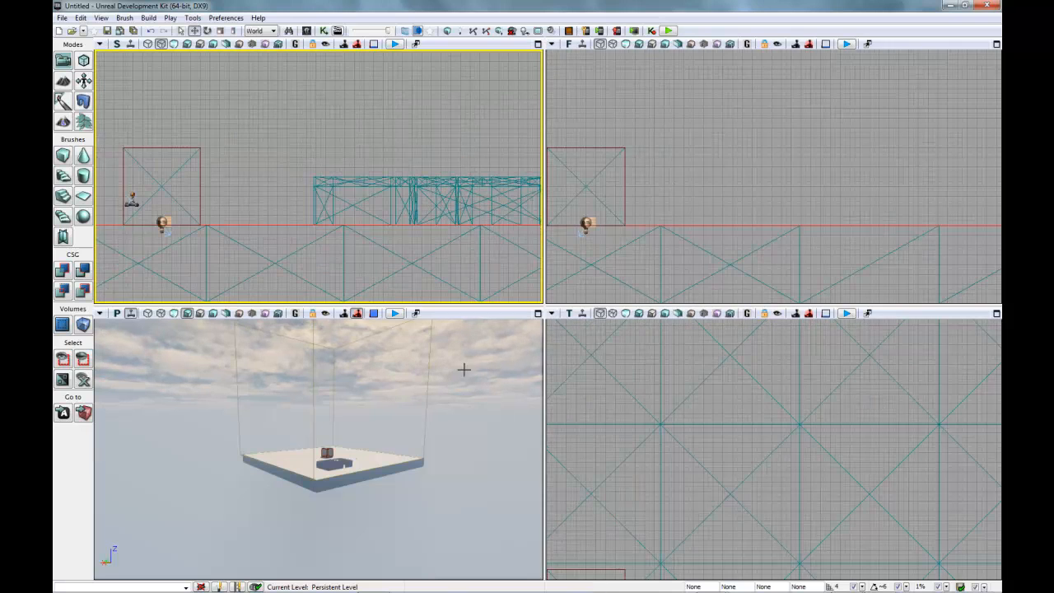
click(401, 457)
scroll(403, 459, up, 8)
scroll(452, 505, down, 5)
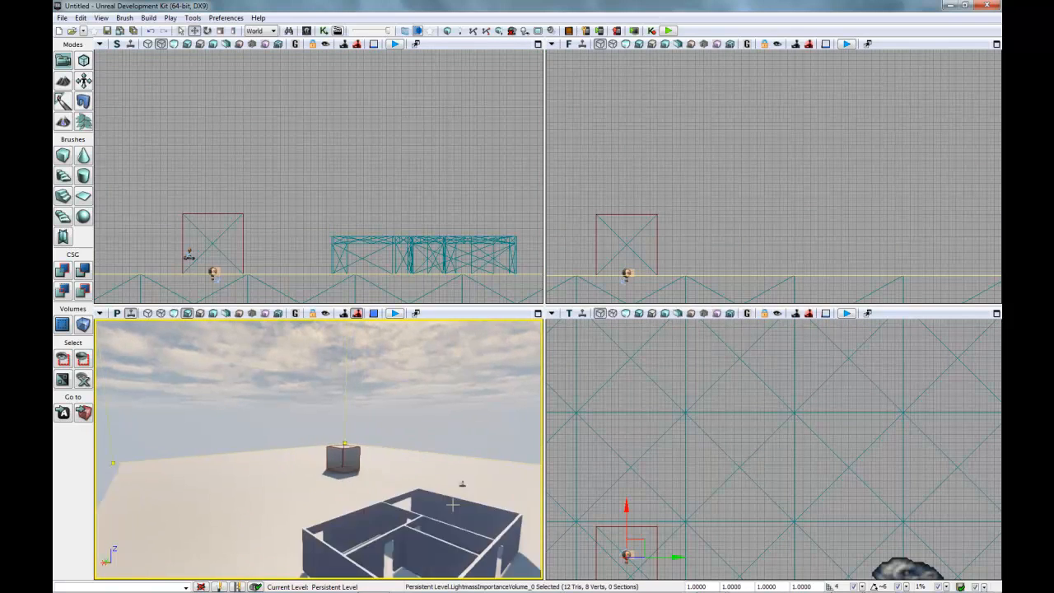
click(455, 525)
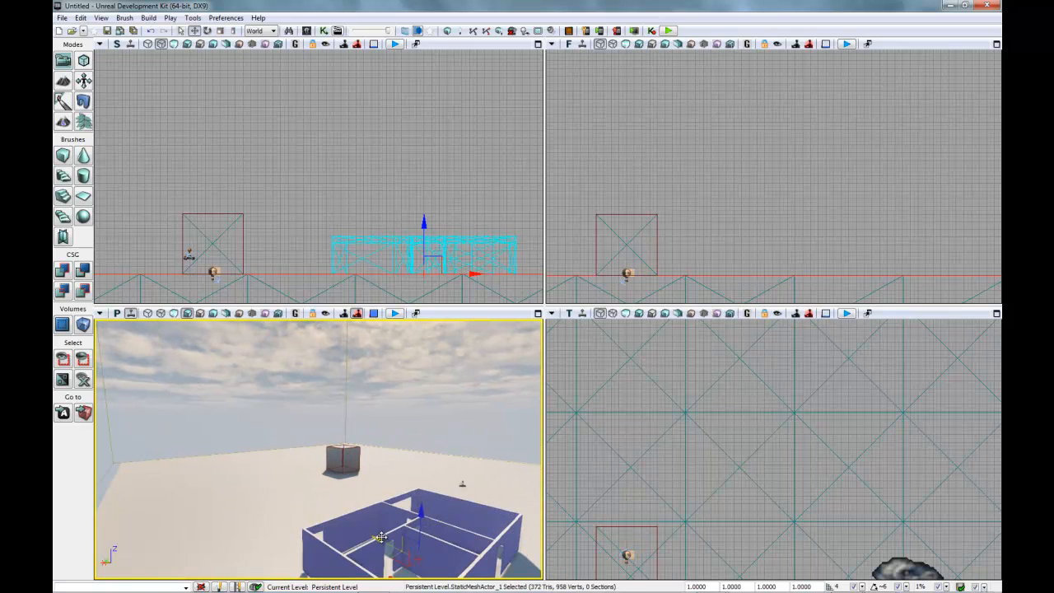
scroll(385, 537, down, 3)
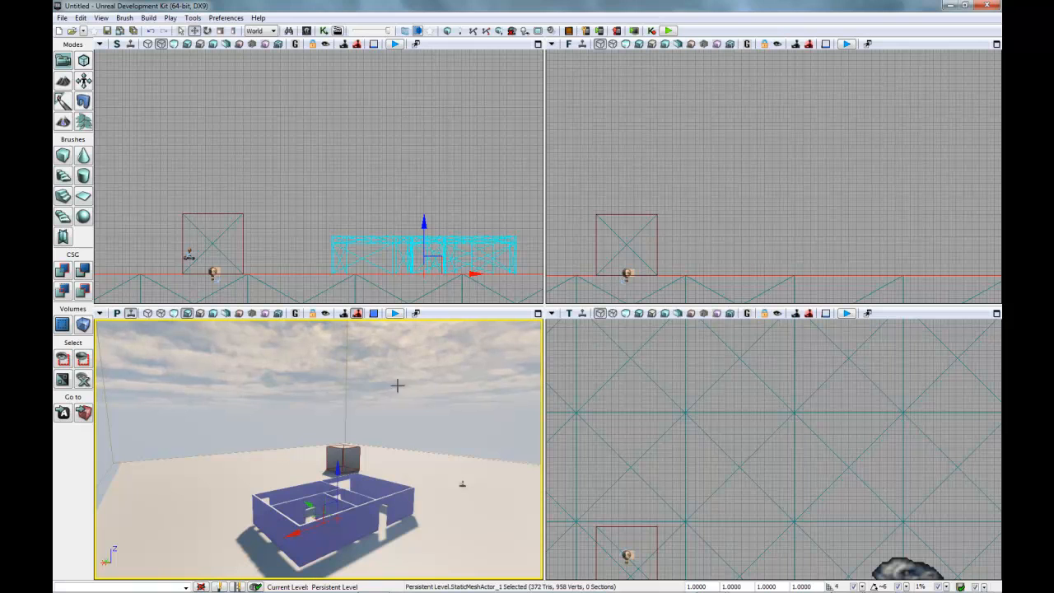
- Build the level's lighting and close the map check and lighting results reports
click(499, 30)
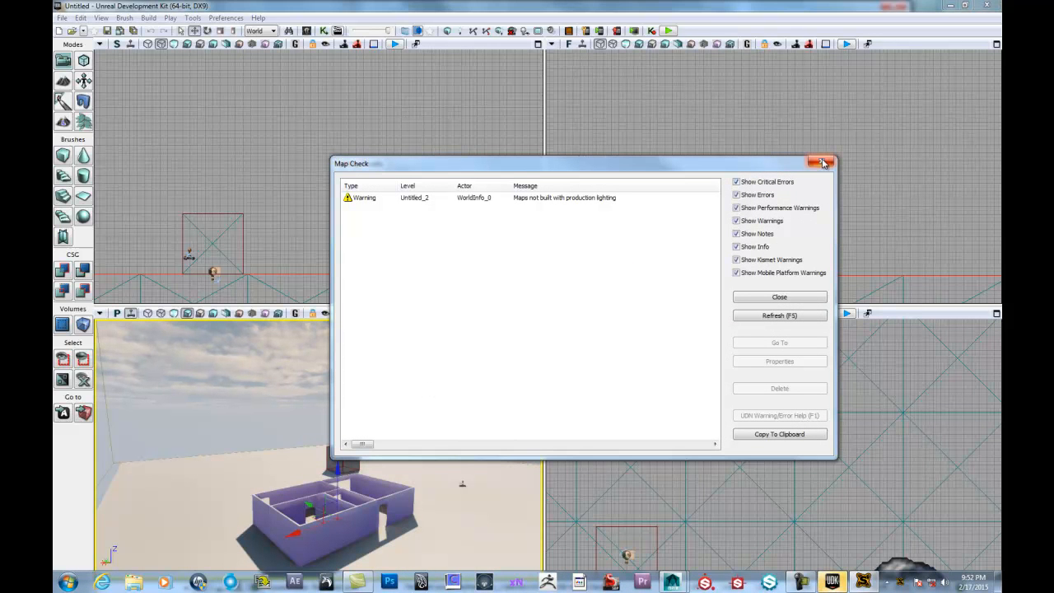
click(792, 296)
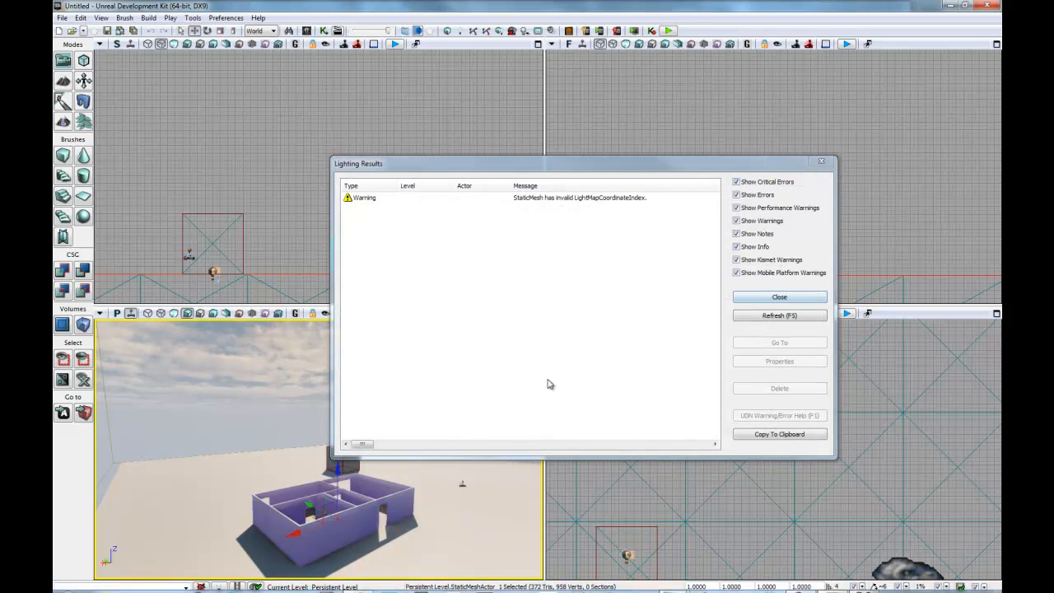
click(822, 160)
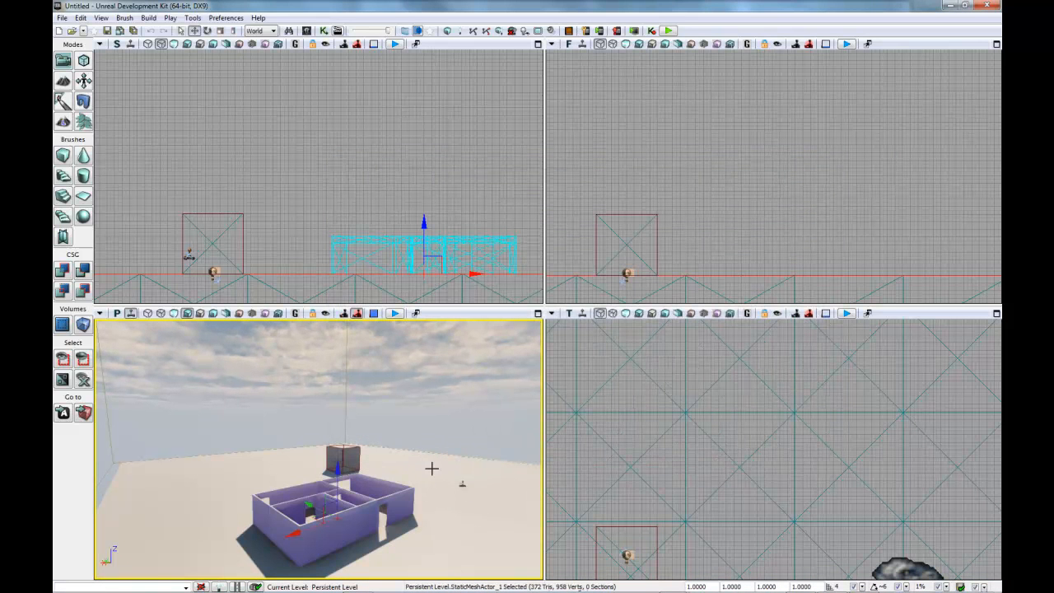
- Maximize the perspective viewport and frame the gas station building in it
click(537, 314)
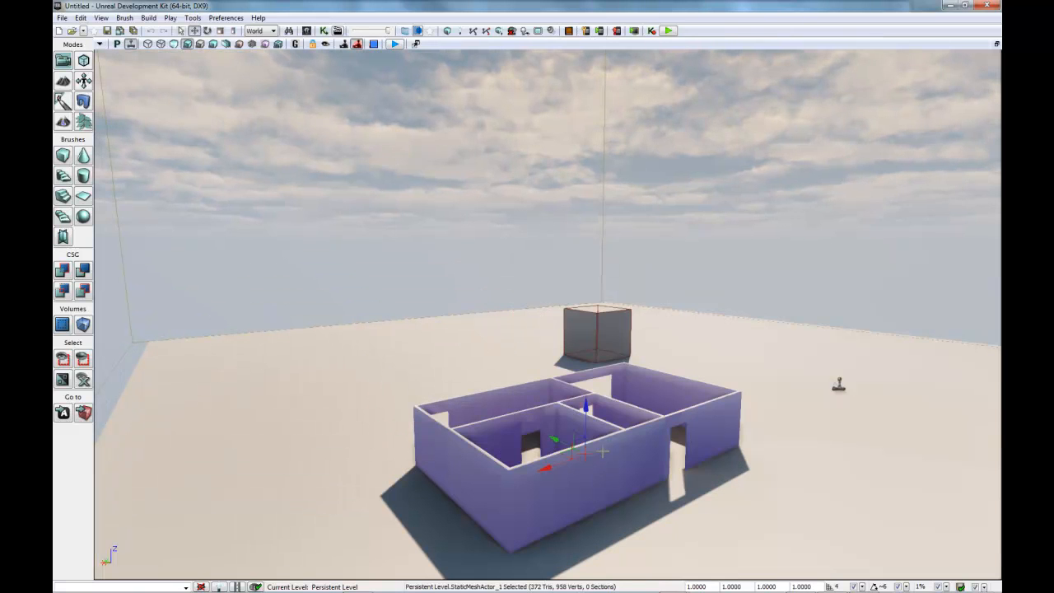
mouse_move(590, 403)
mouse_down()
mouse_move(578, 365)
mouse_move(576, 420)
mouse_move(581, 409)
mouse_up()
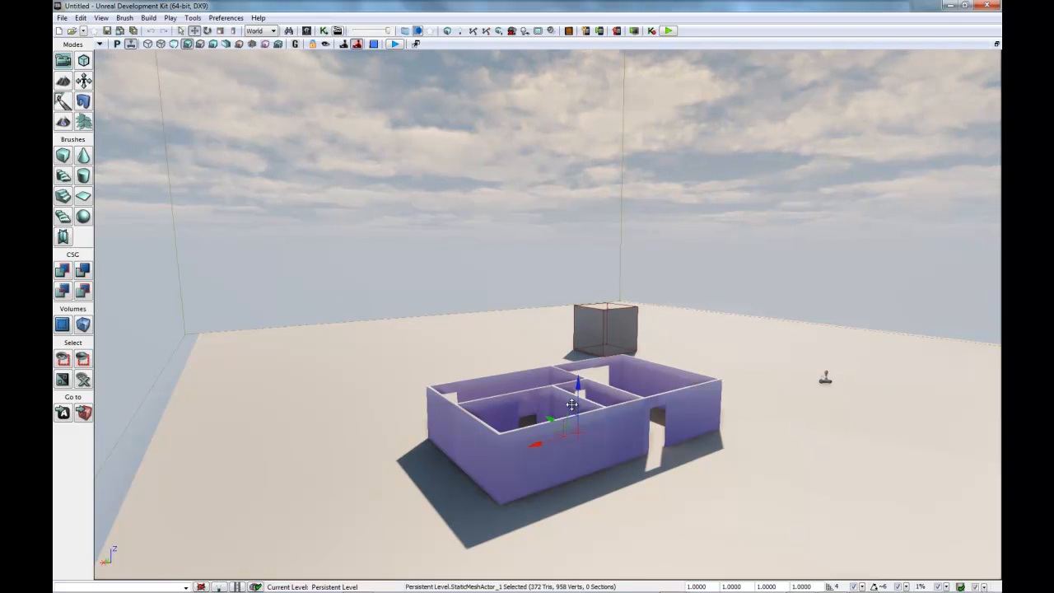
- Try raising the gas station building above the ground and undo the move
drag(577, 383, 579, 345)
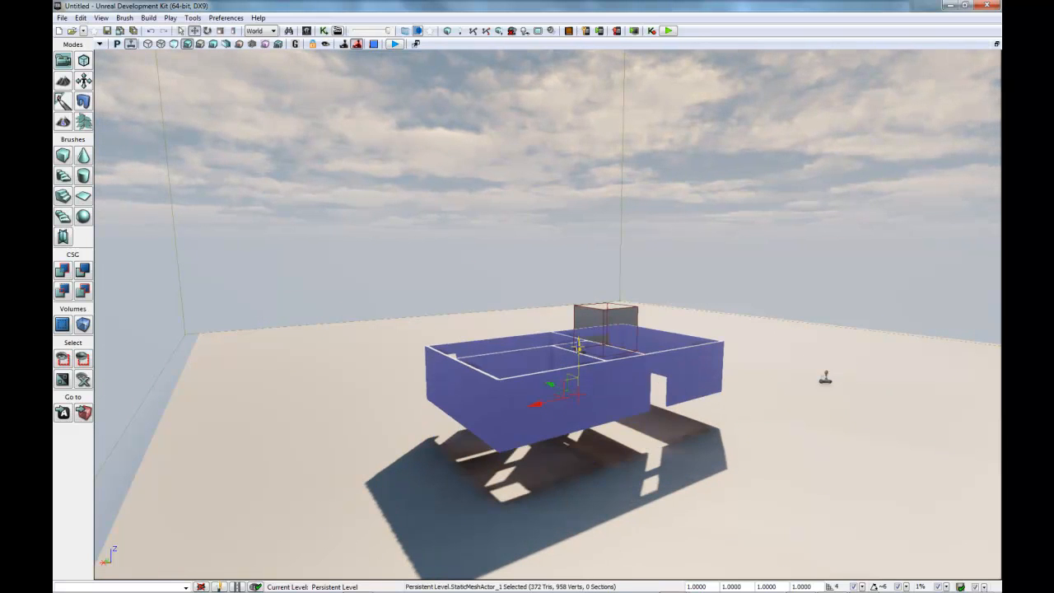
key(ctrl+z)
key(ctrl+z)
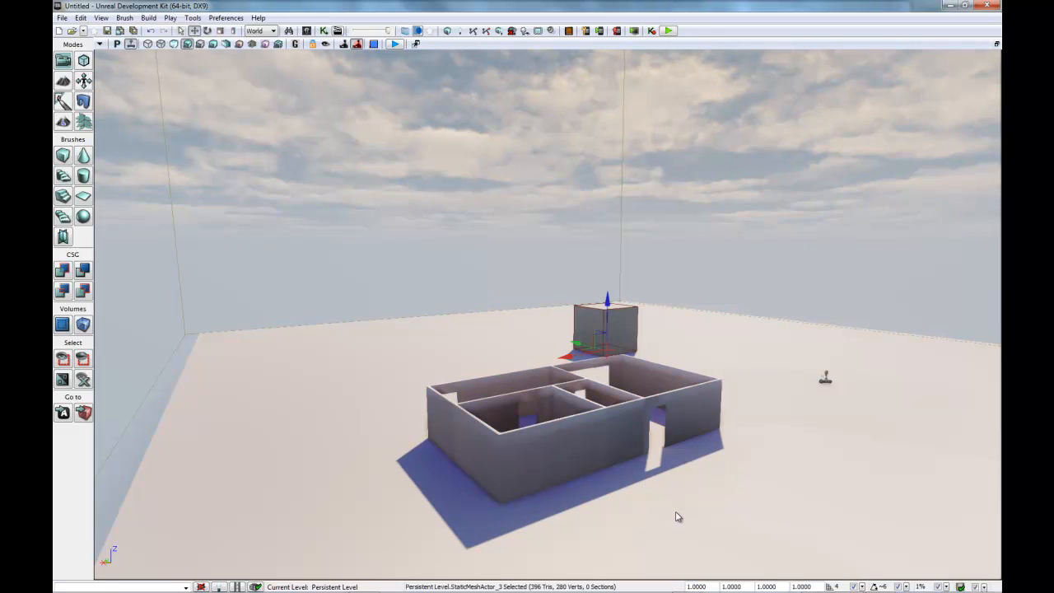
- Start a playtest from the ground in front of the gas station and walk around to its wide front opening
right_click(690, 525)
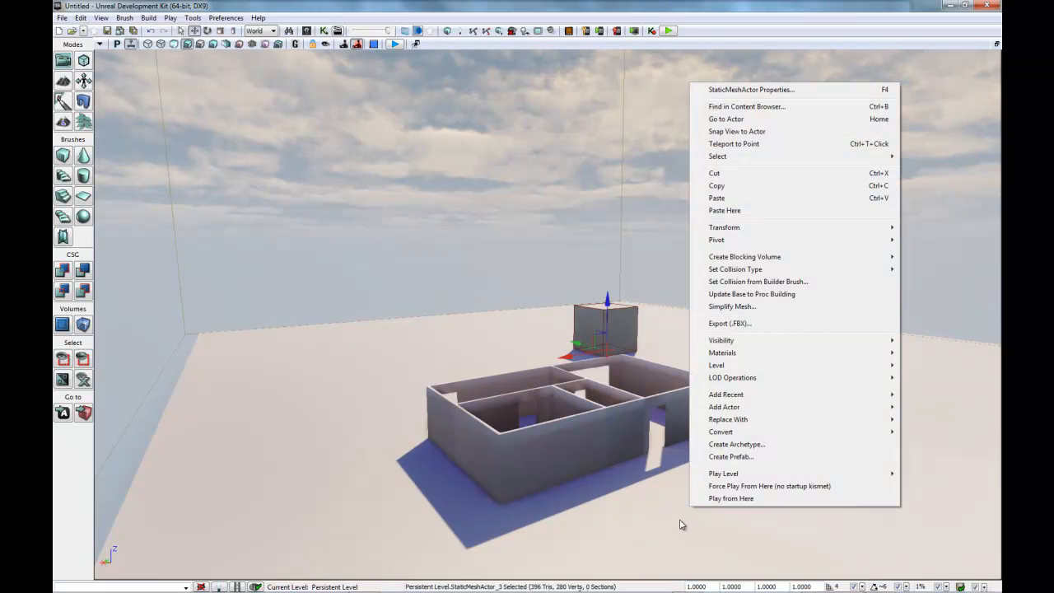
click(713, 500)
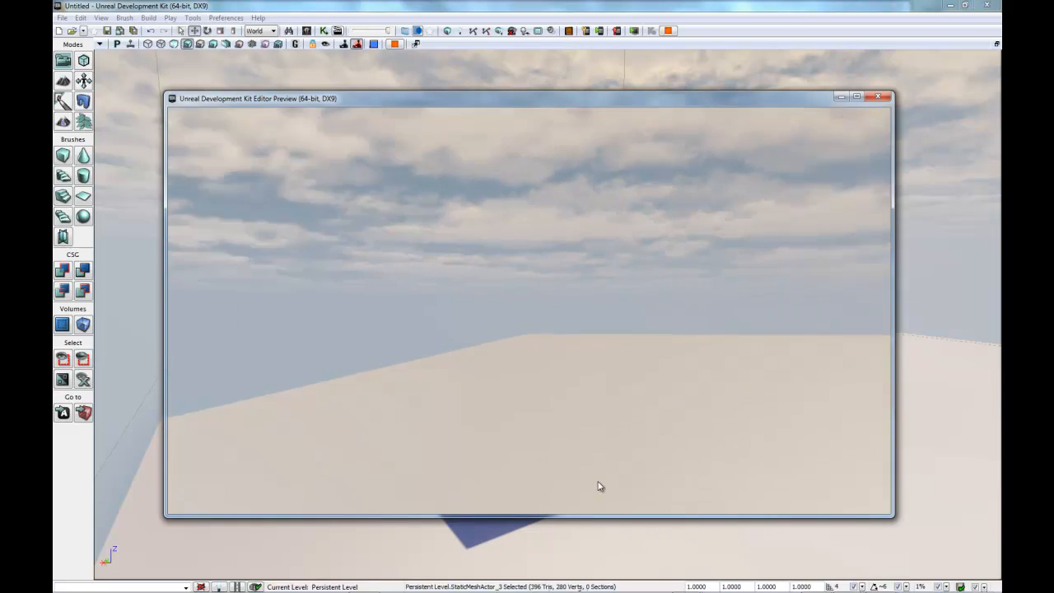
key(w)
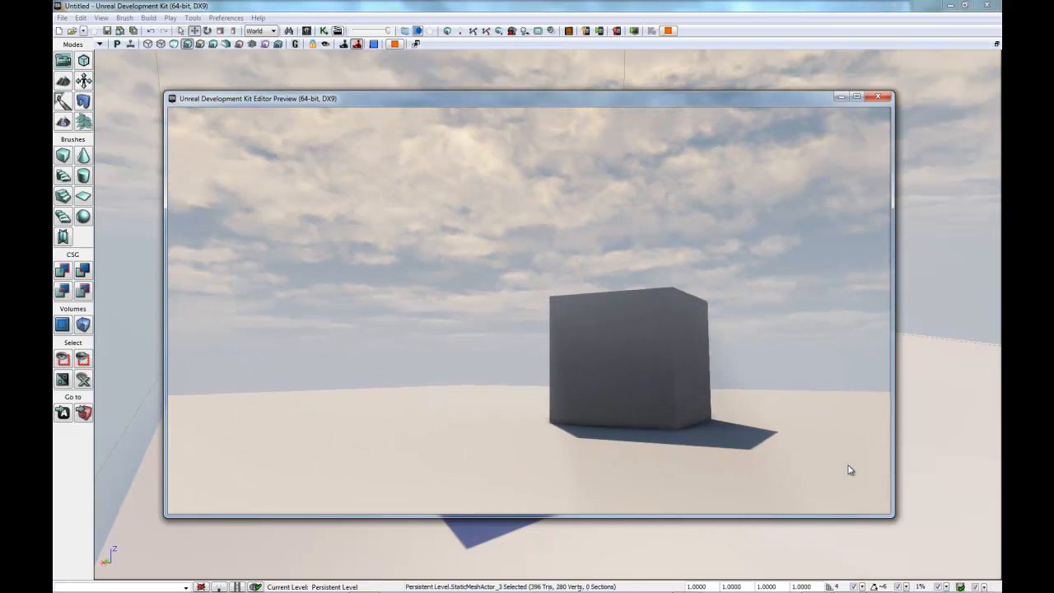
key(w)
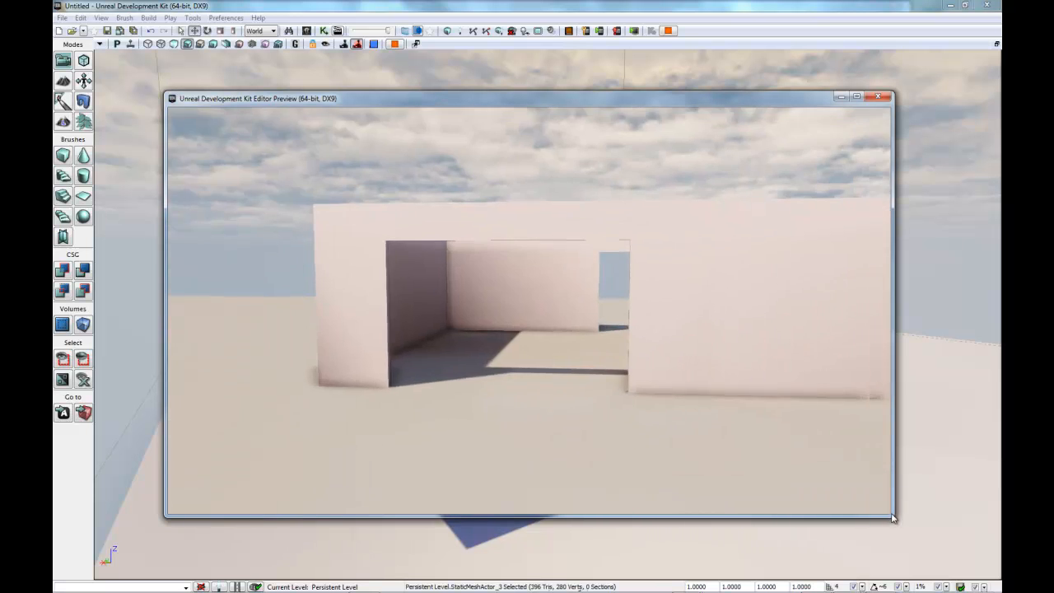
key(w)
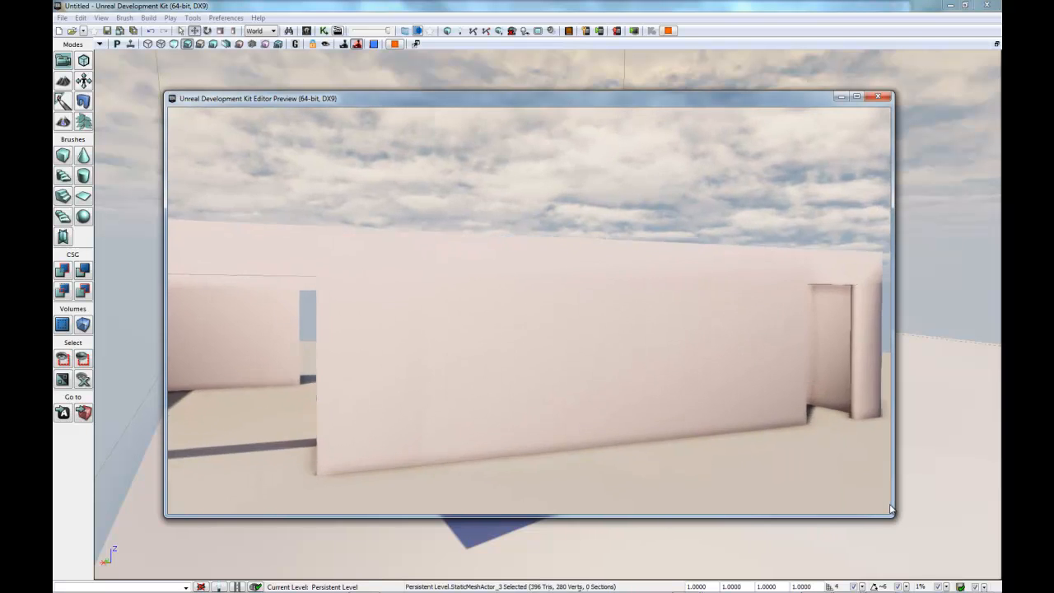
key(w)
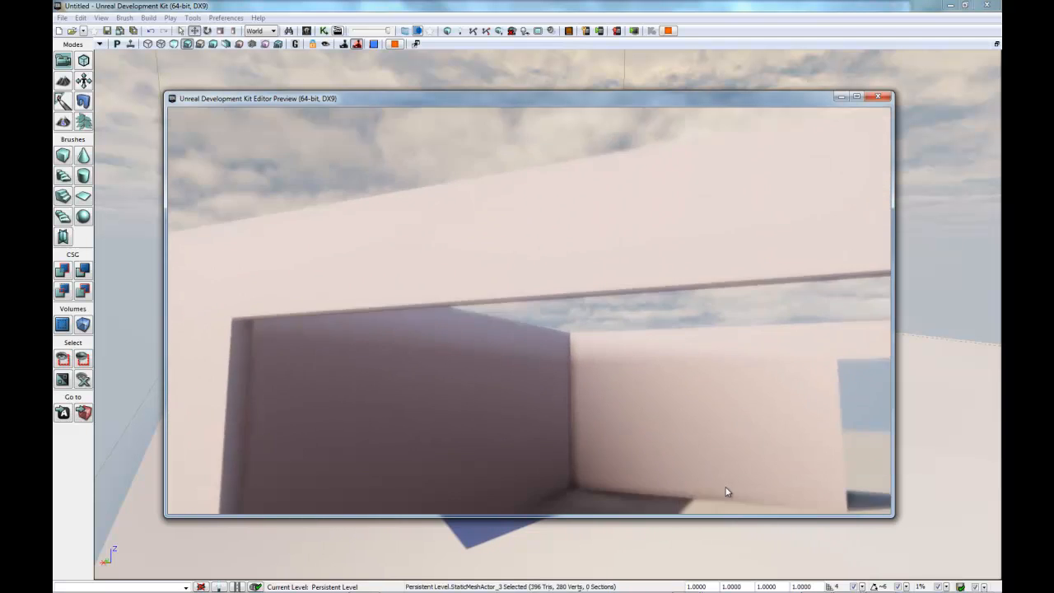
- Test the building's collision by walking through the main room and the interior doorway toward the far exterior doorway
key(w)
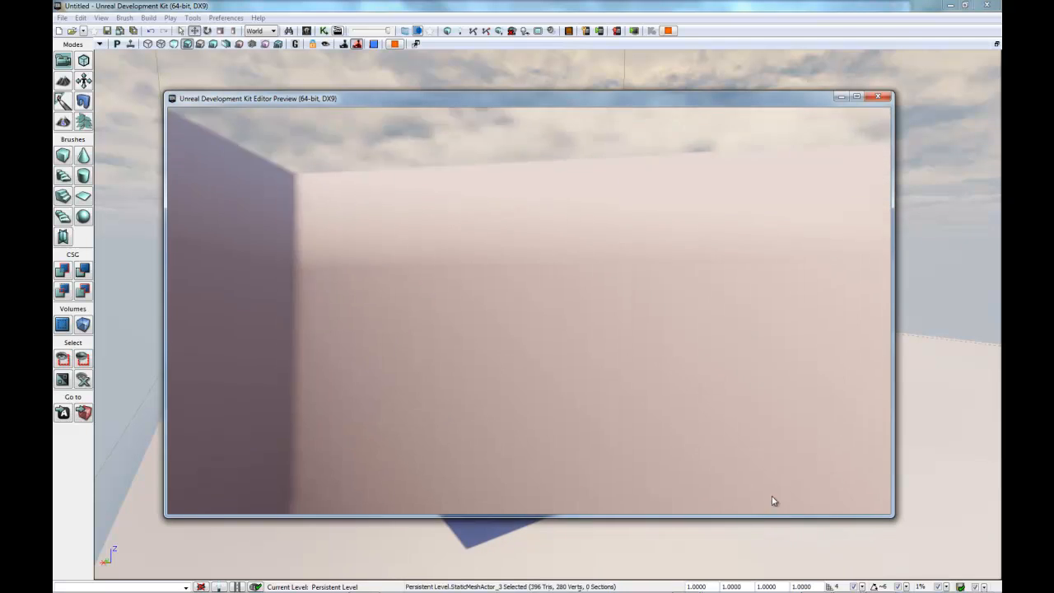
key(w)
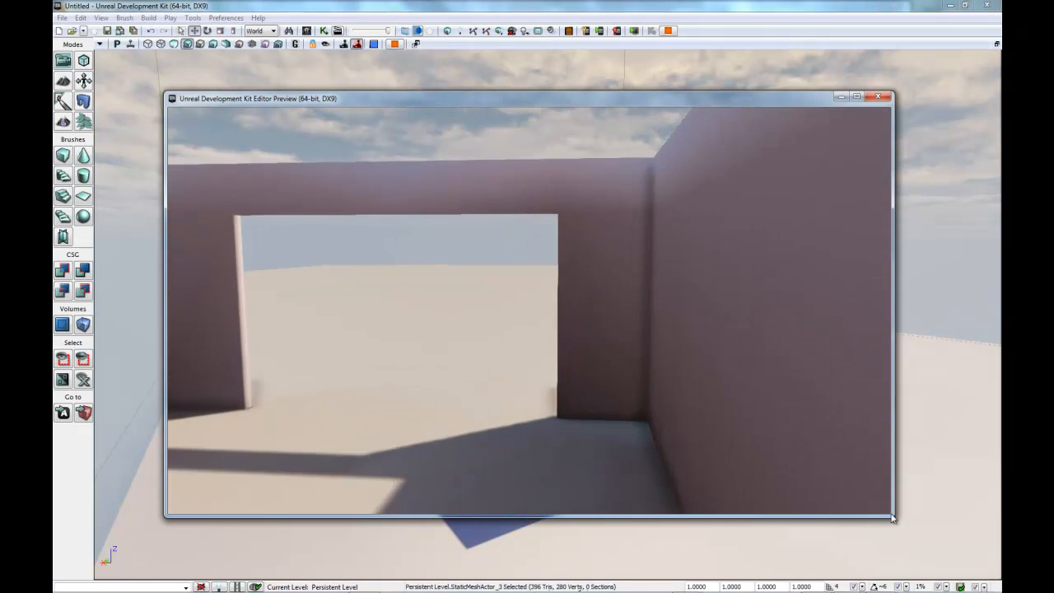
key(w)
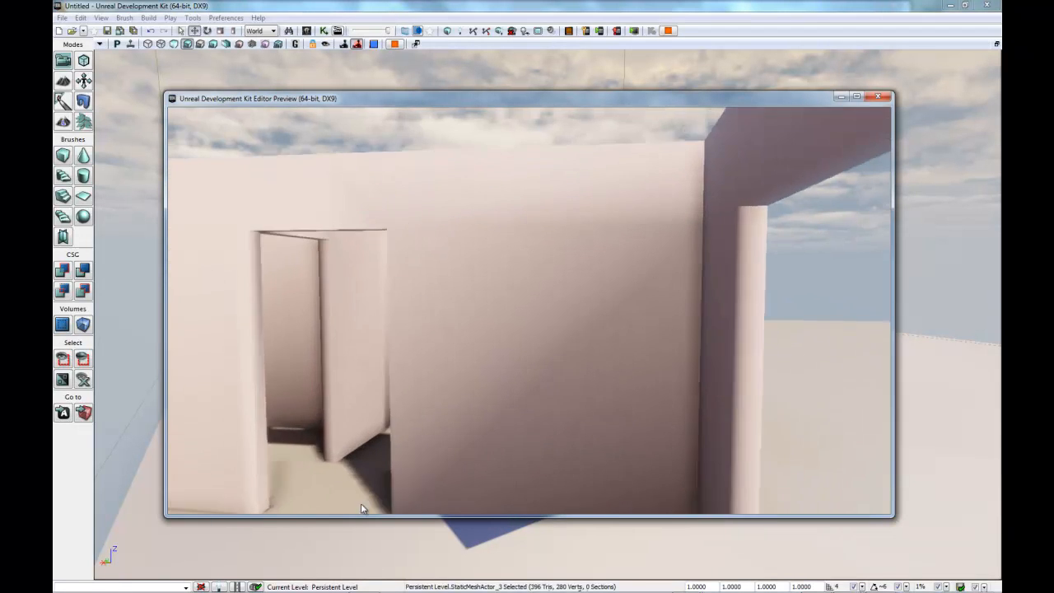
key(w)
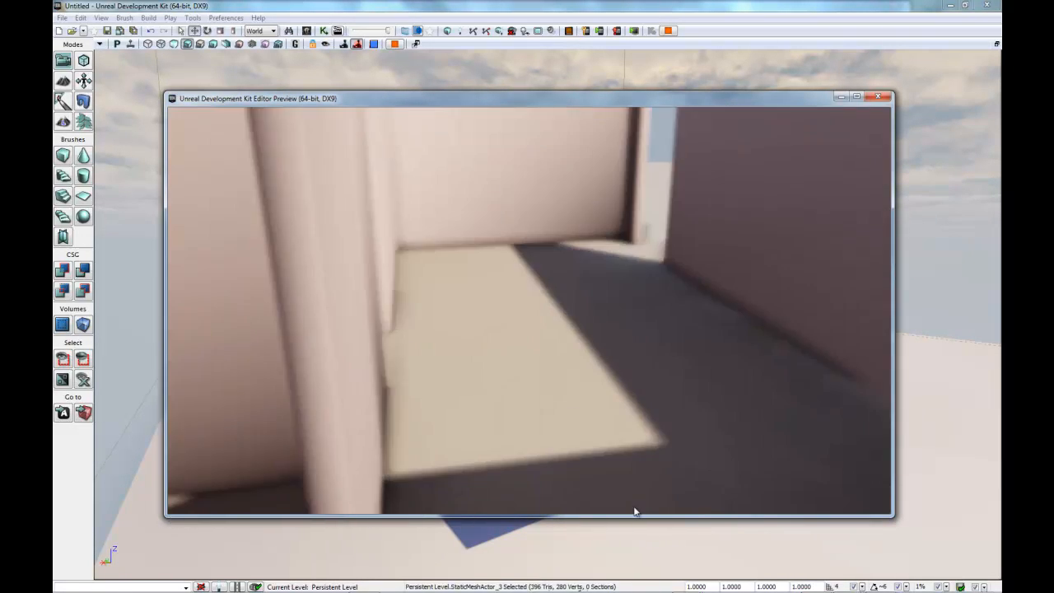
key(w)
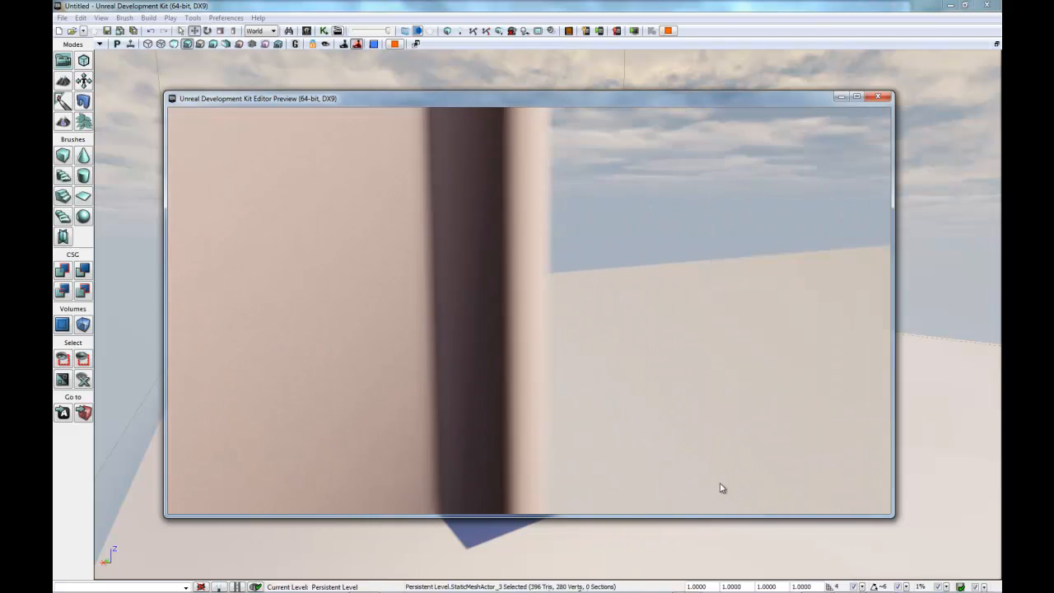
- Re-enter through the exterior side doorway and walk through the small inner rooms back to the main room, checking walls and doorways
key(w)
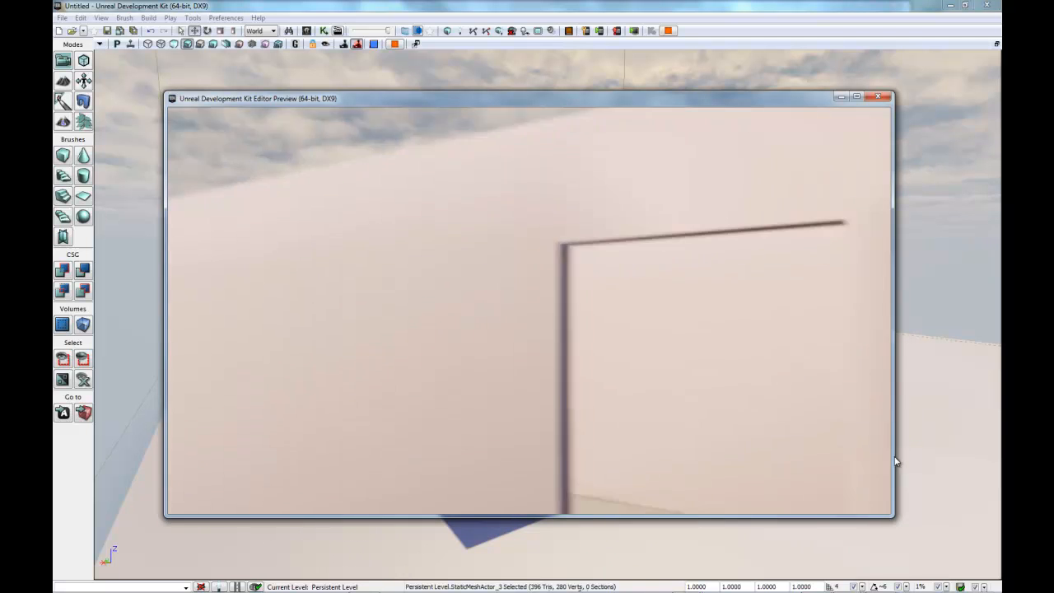
key(w)
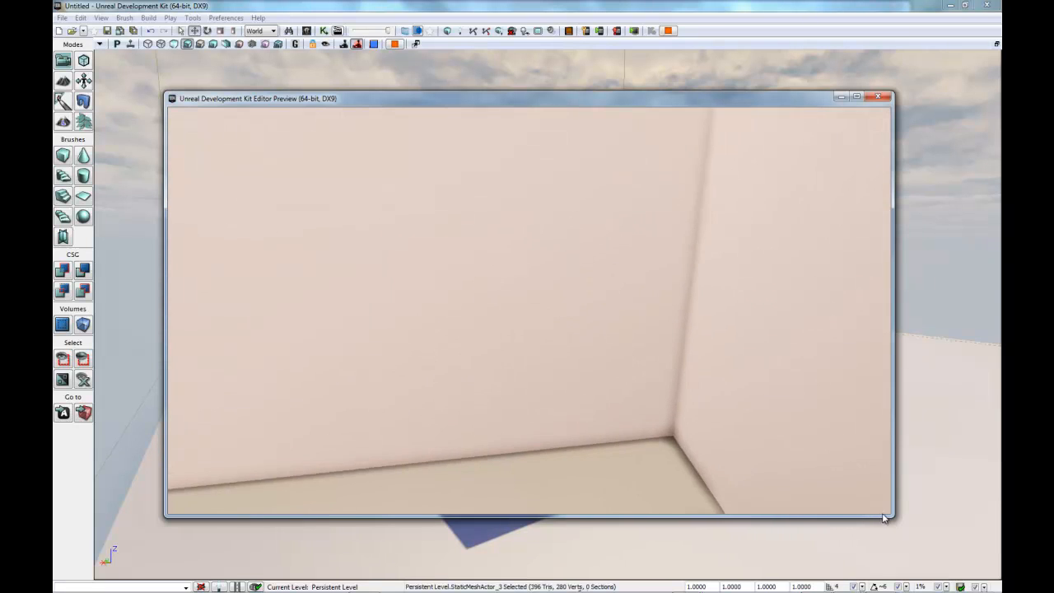
key(w)
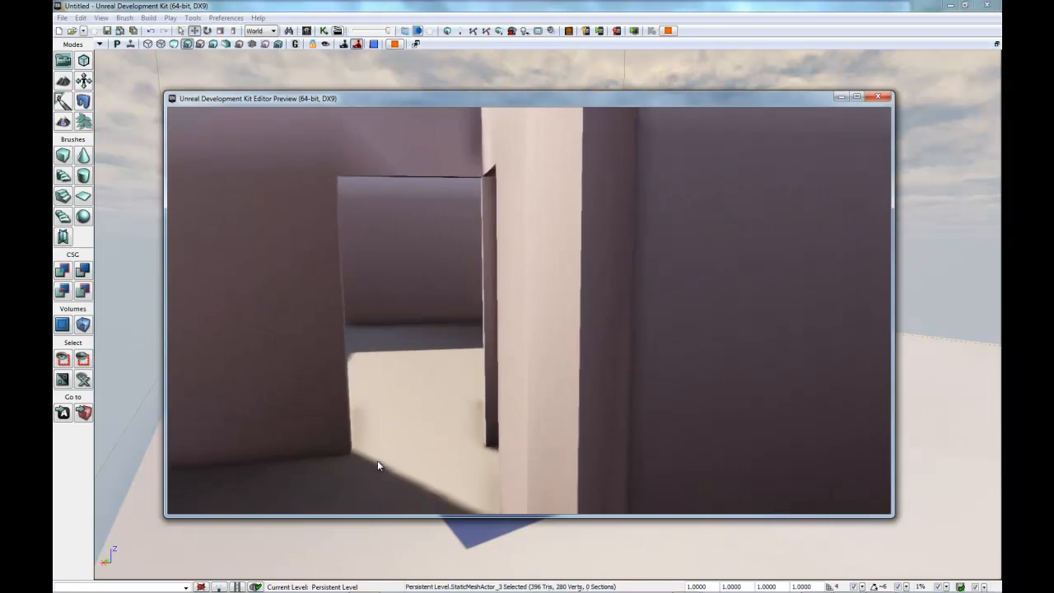
key(w)
key(w)
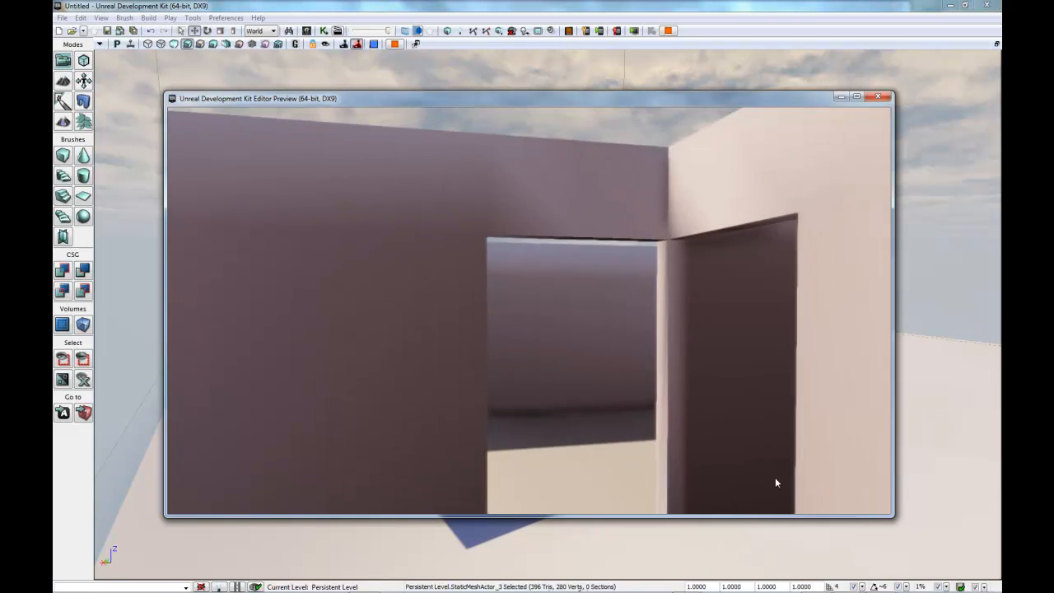
key(w)
key(w)
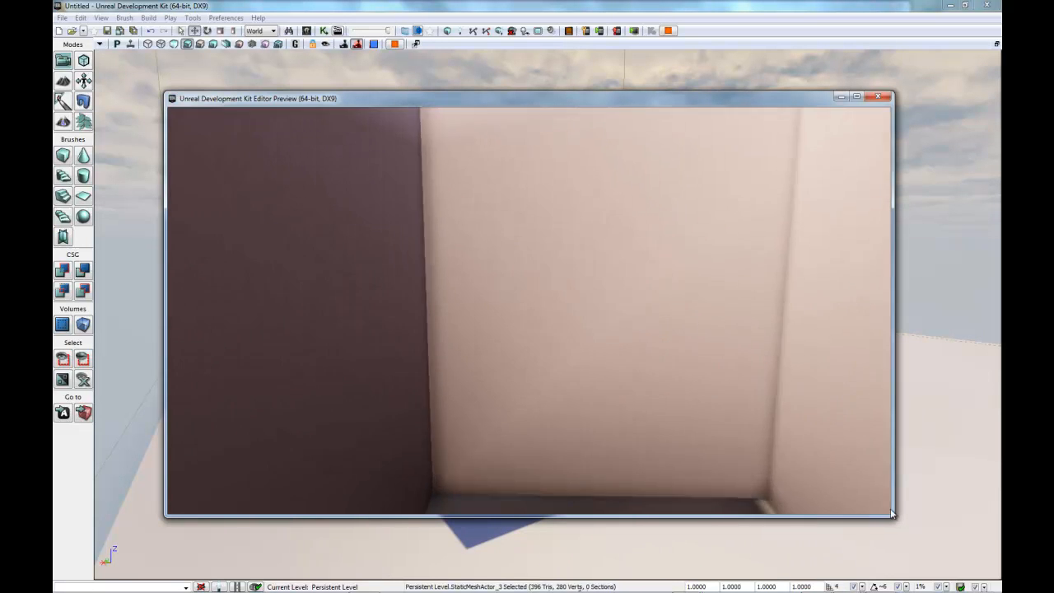
key(w)
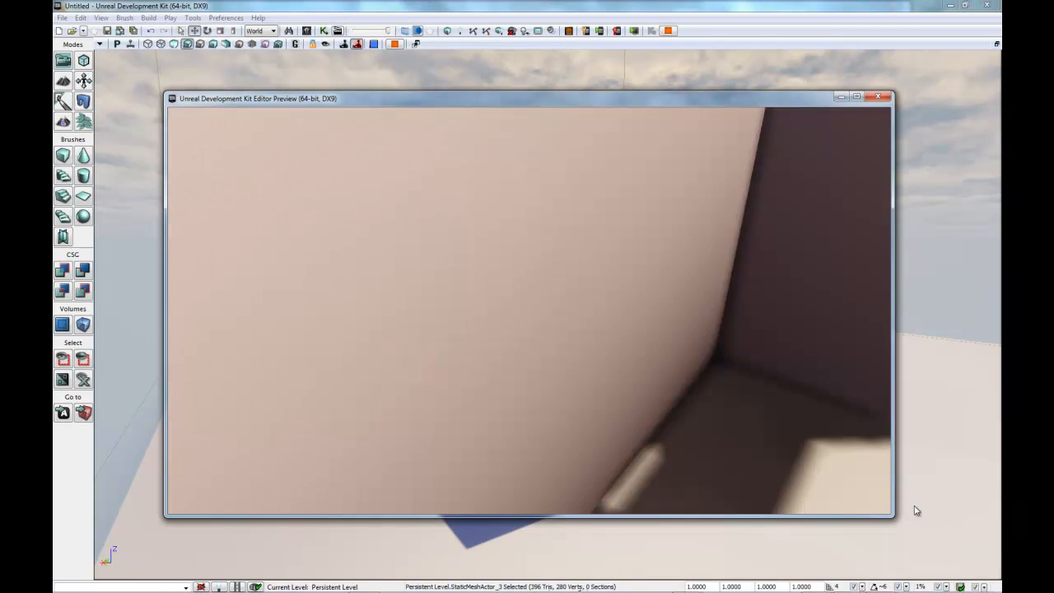
key(w)
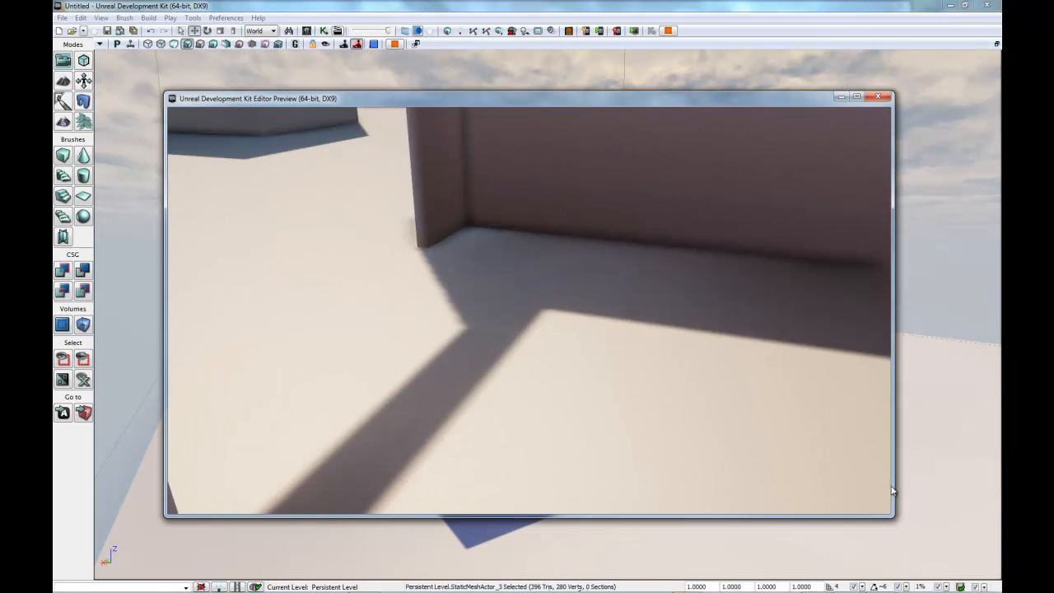
- Test the main room's narrow back doorway by walking out and back in, and leave through the wide front opening
key(w)
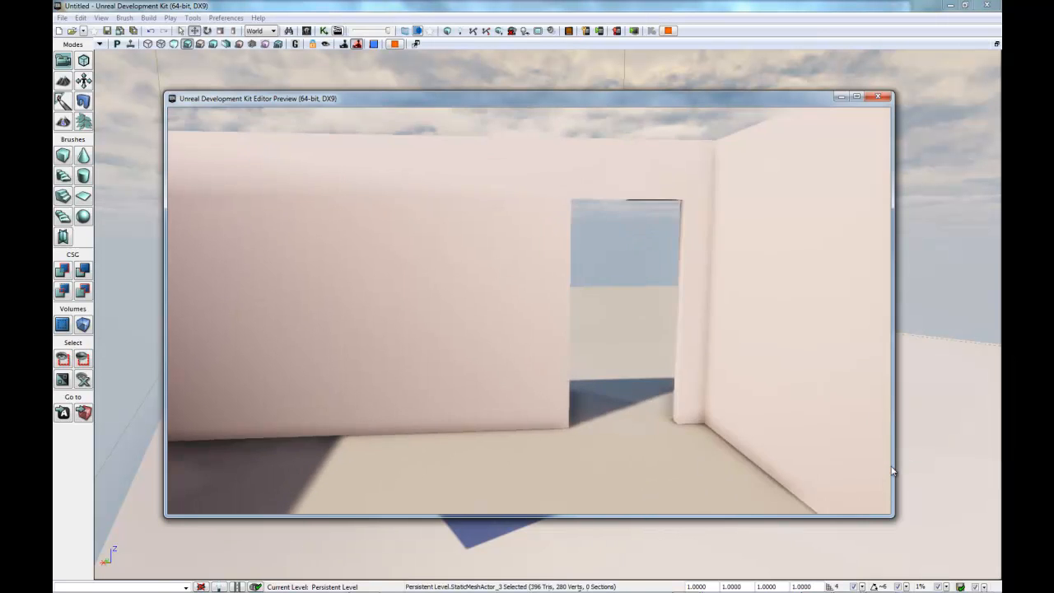
key(w)
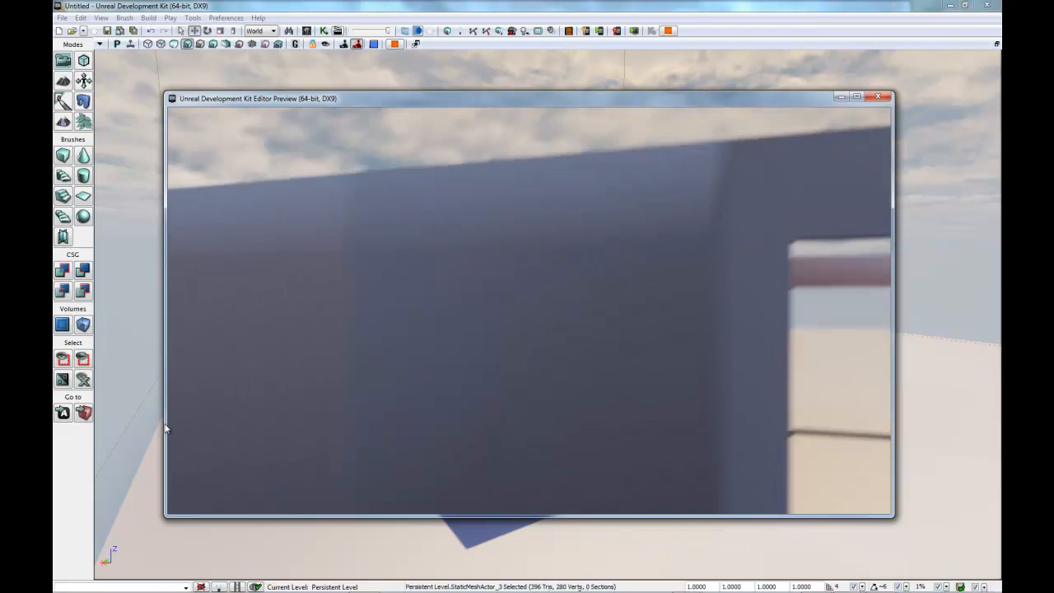
key(w)
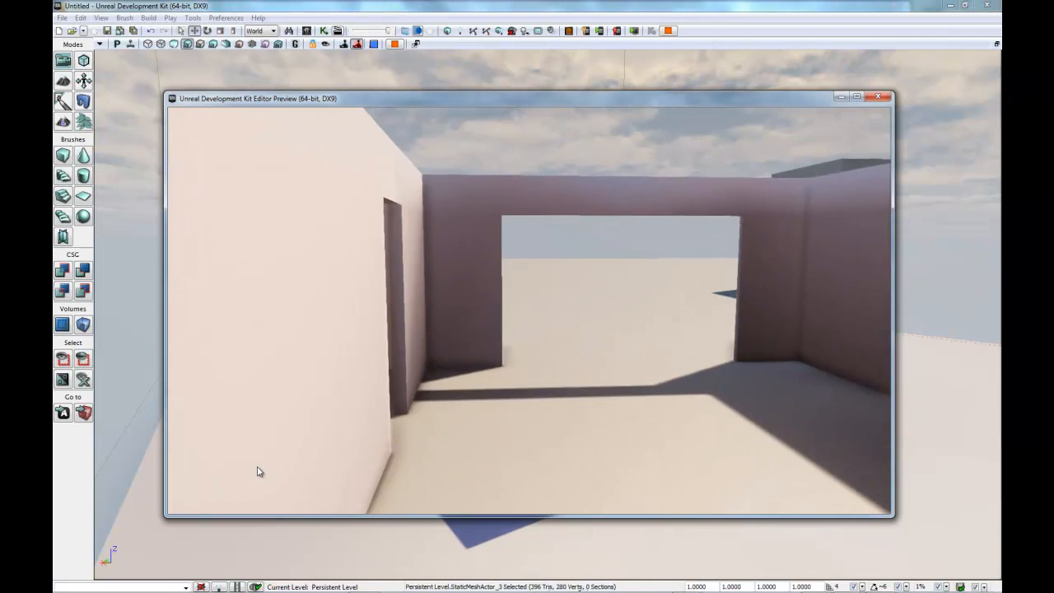
key(w)
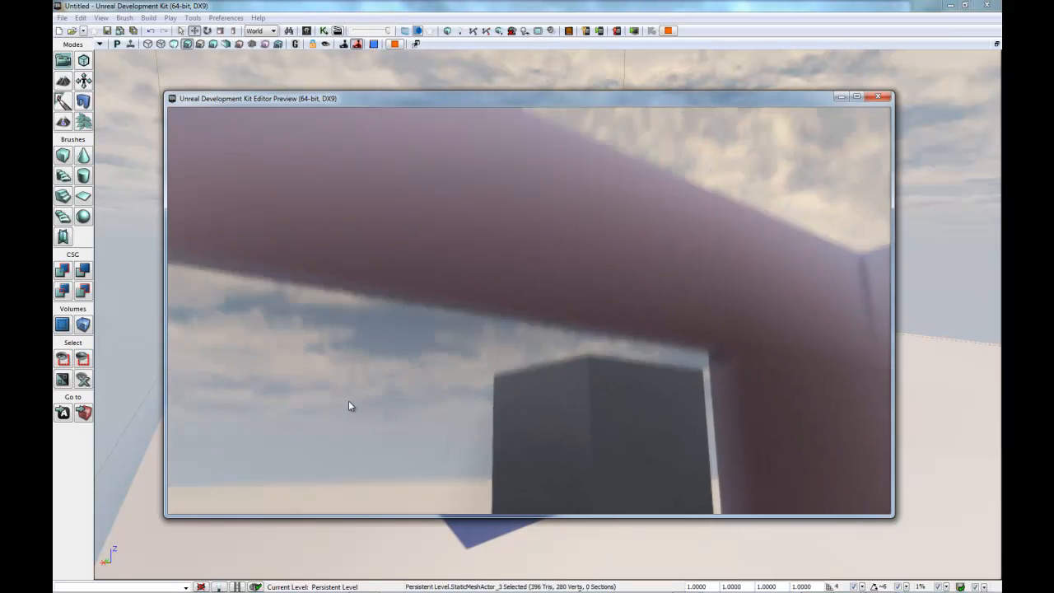
key(w)
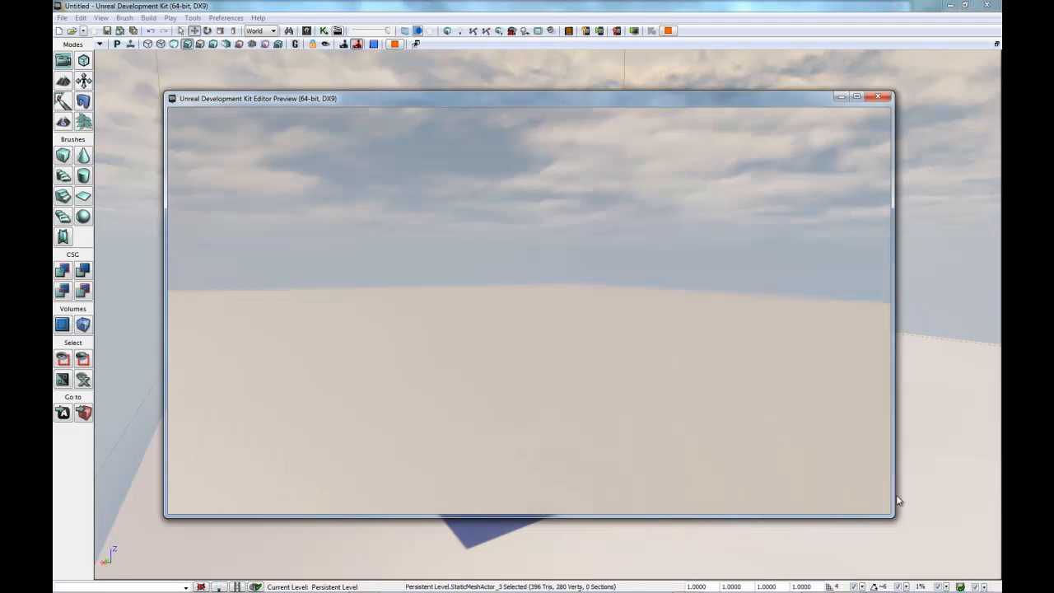
- Walk along the front wall to the far doorway and pass through the inner rooms to the main room again
key(w)
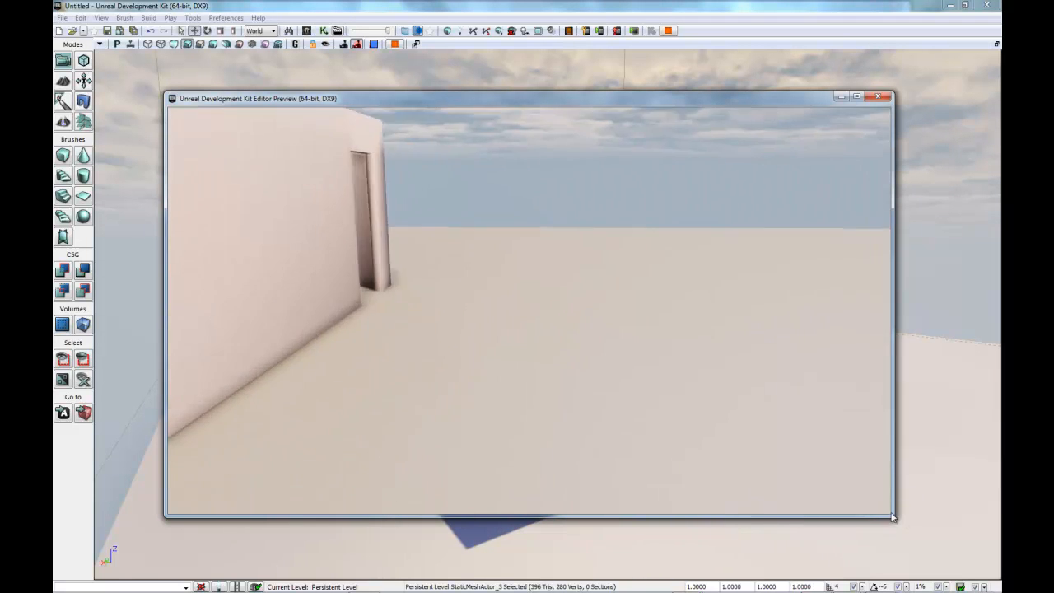
key(w)
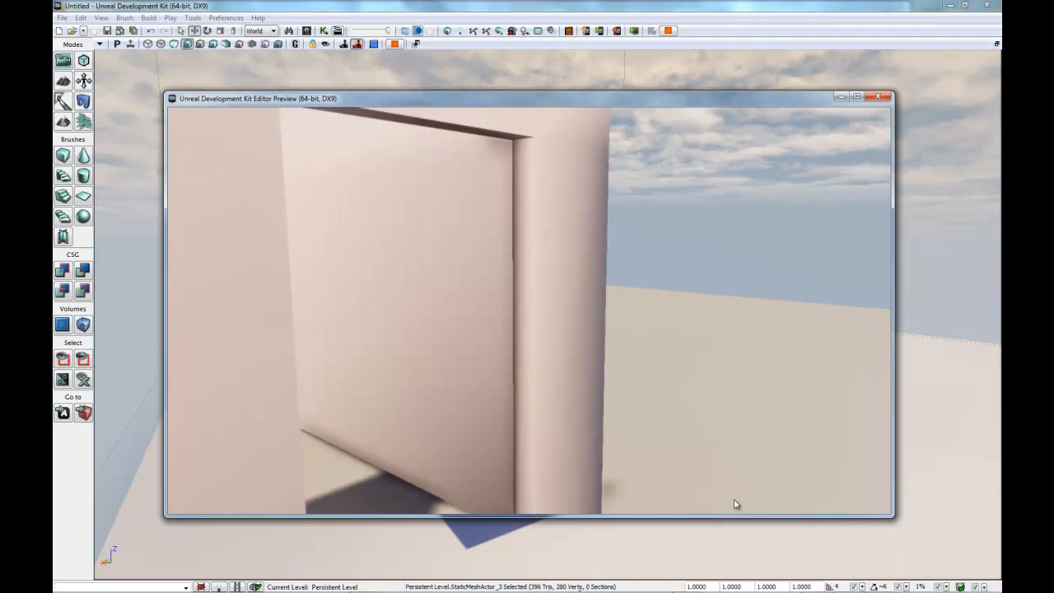
key(w)
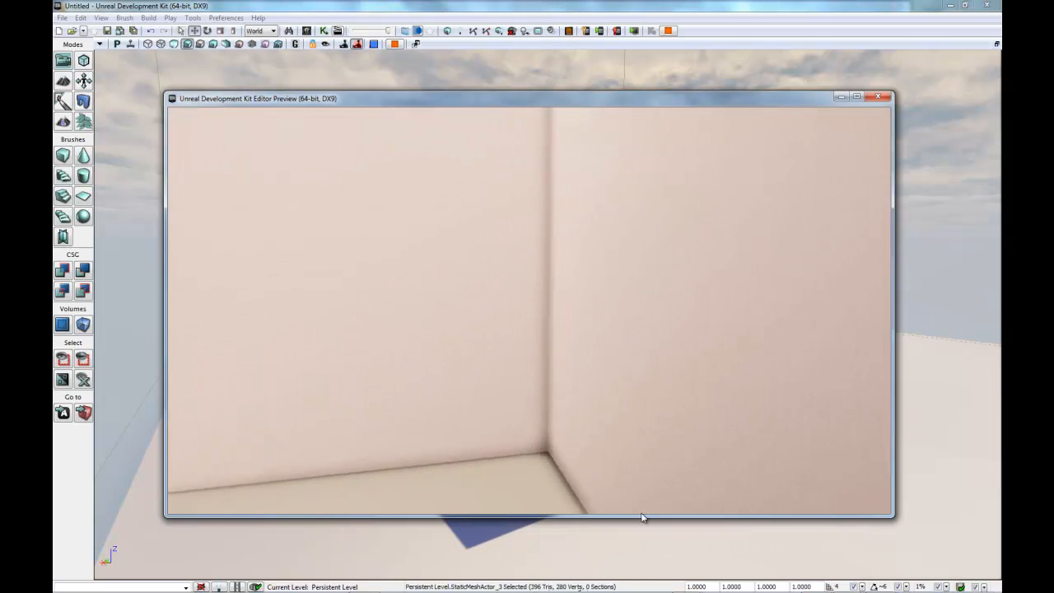
key(w)
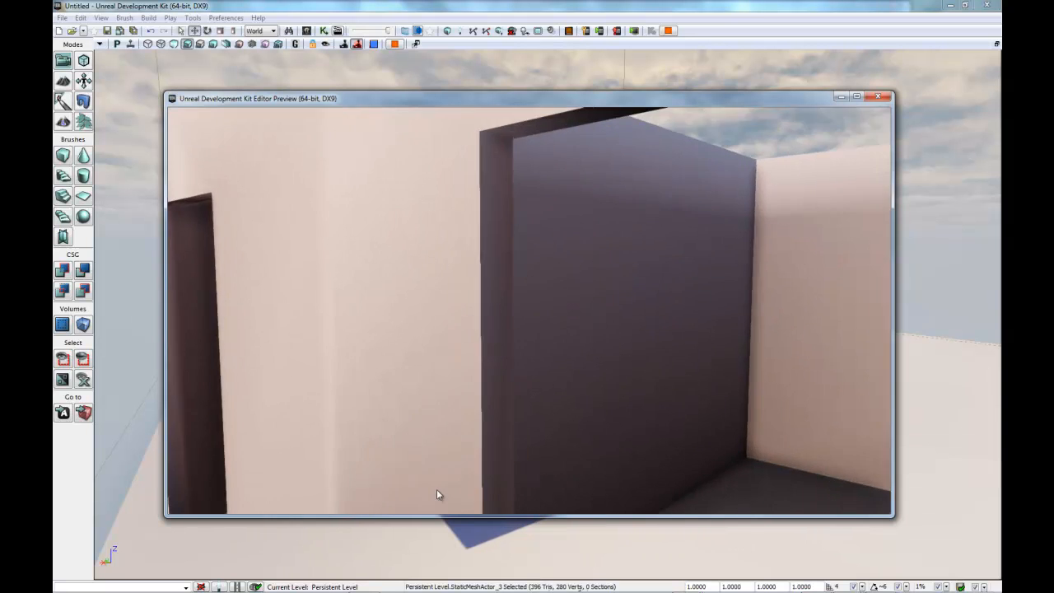
key(w)
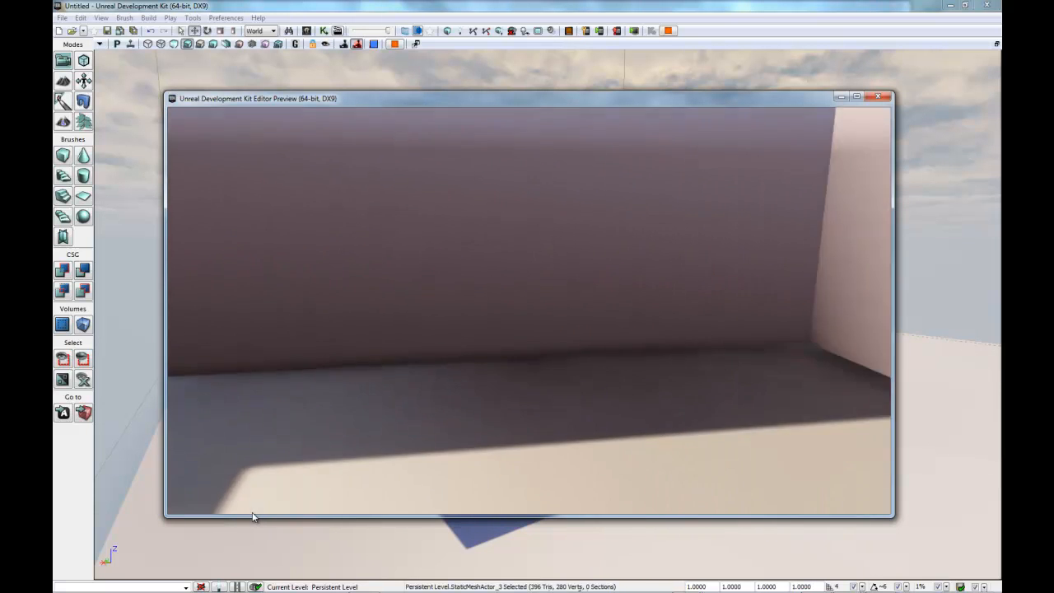
- Leave the building through the wide opening, view its front from outside, and end the playtest
key(w)
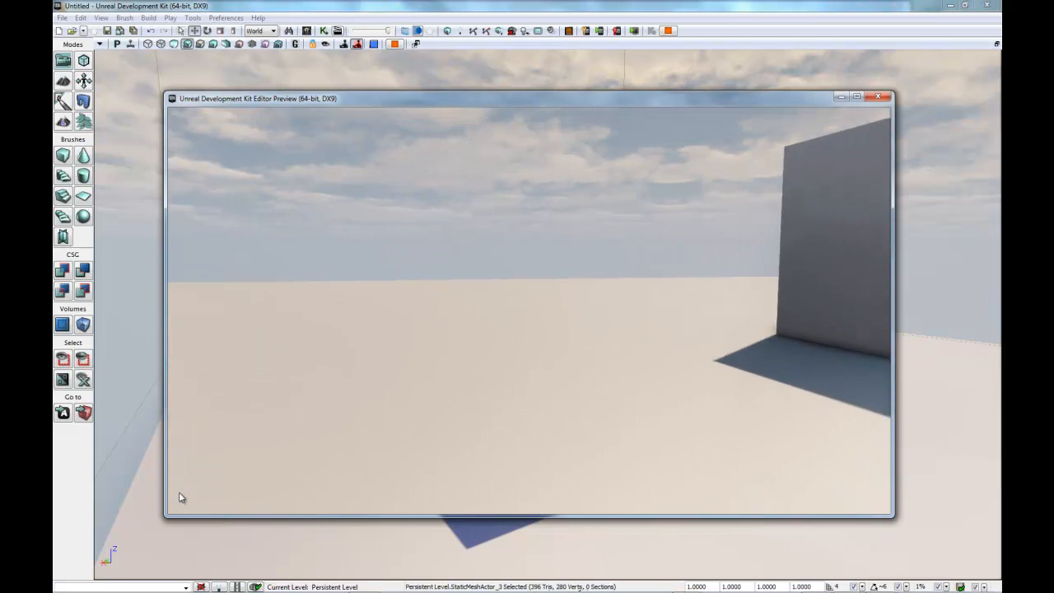
key(w)
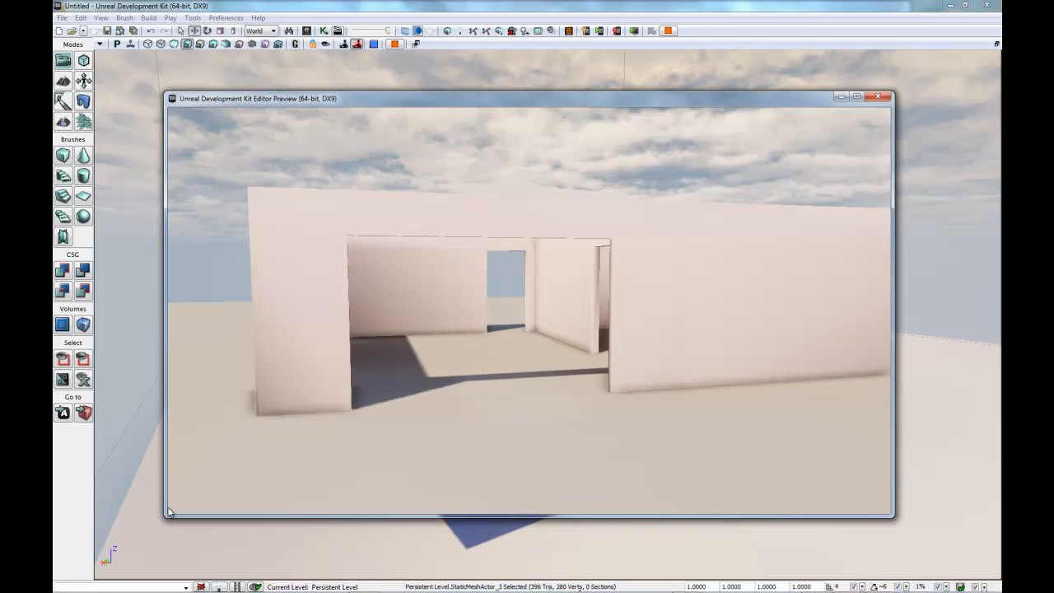
key(s)
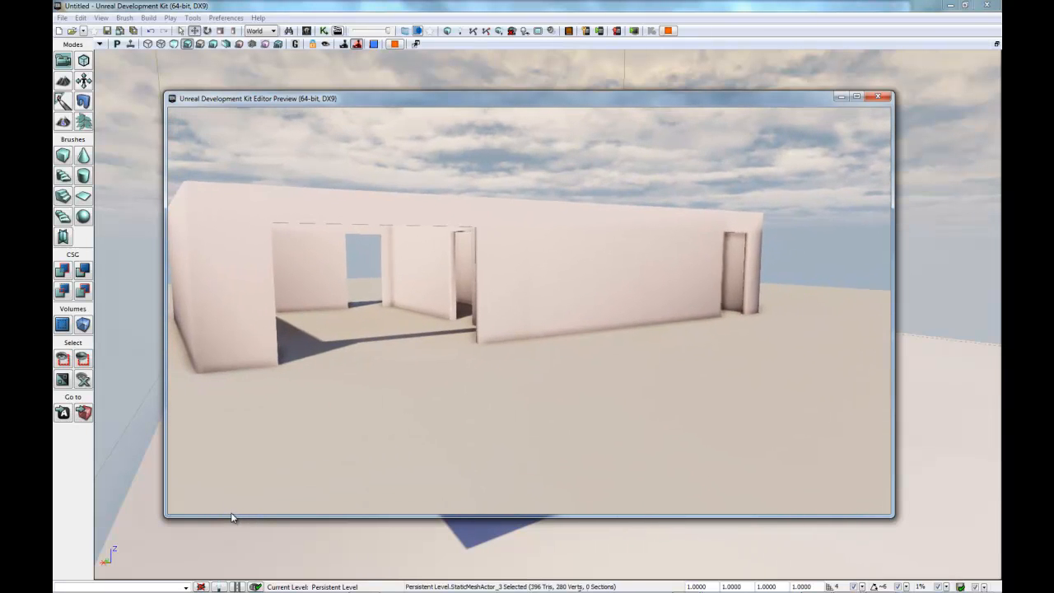
key(Escape)
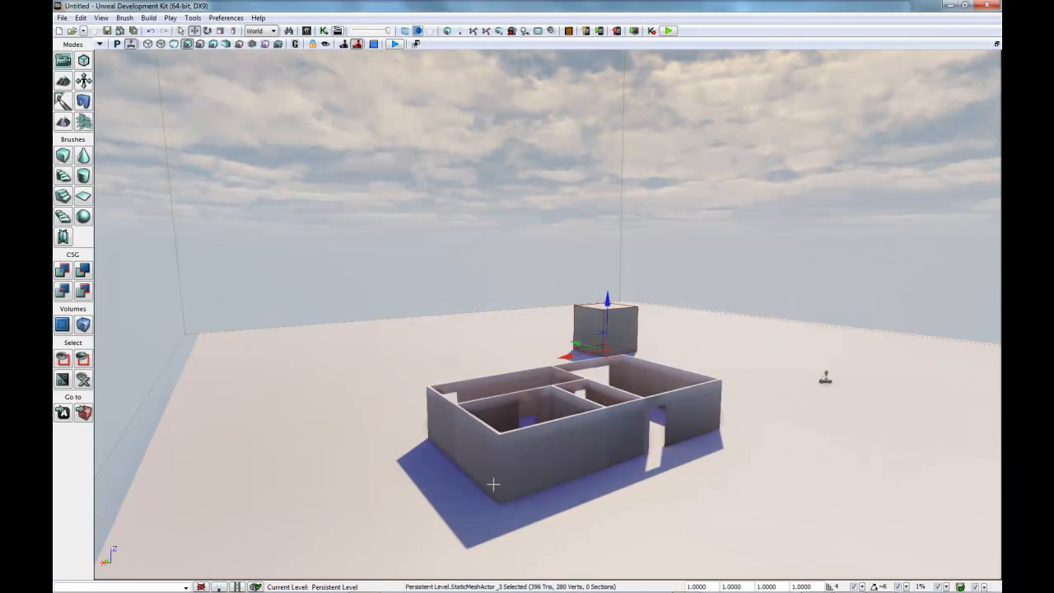